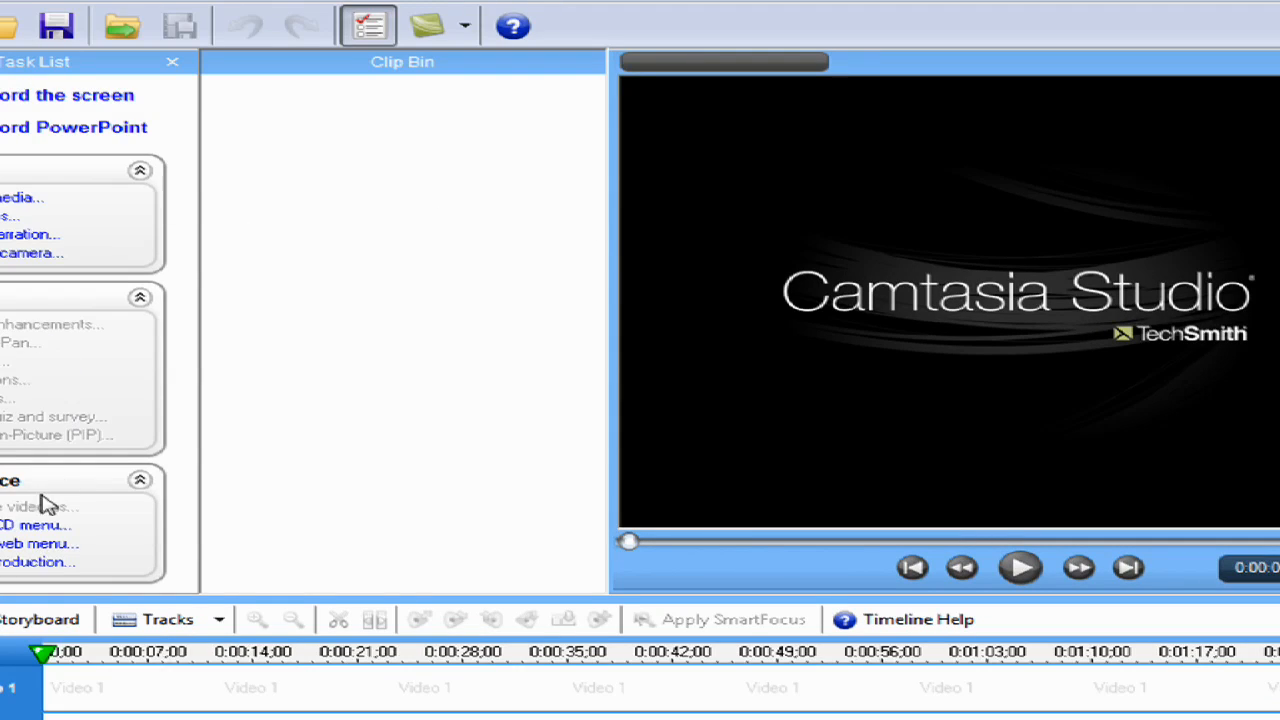
Start a batch production, add the capture-1 recording from the Desktop, and continue to the preset options
click(12, 564)
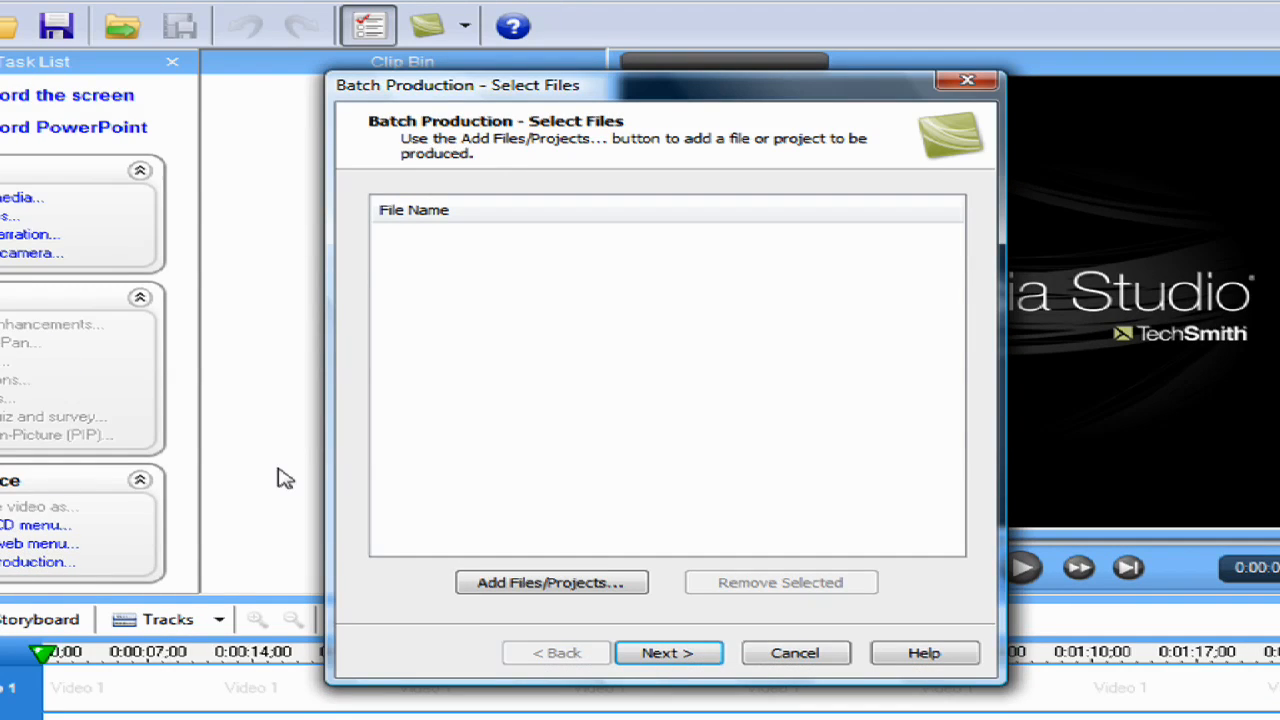
click(587, 592)
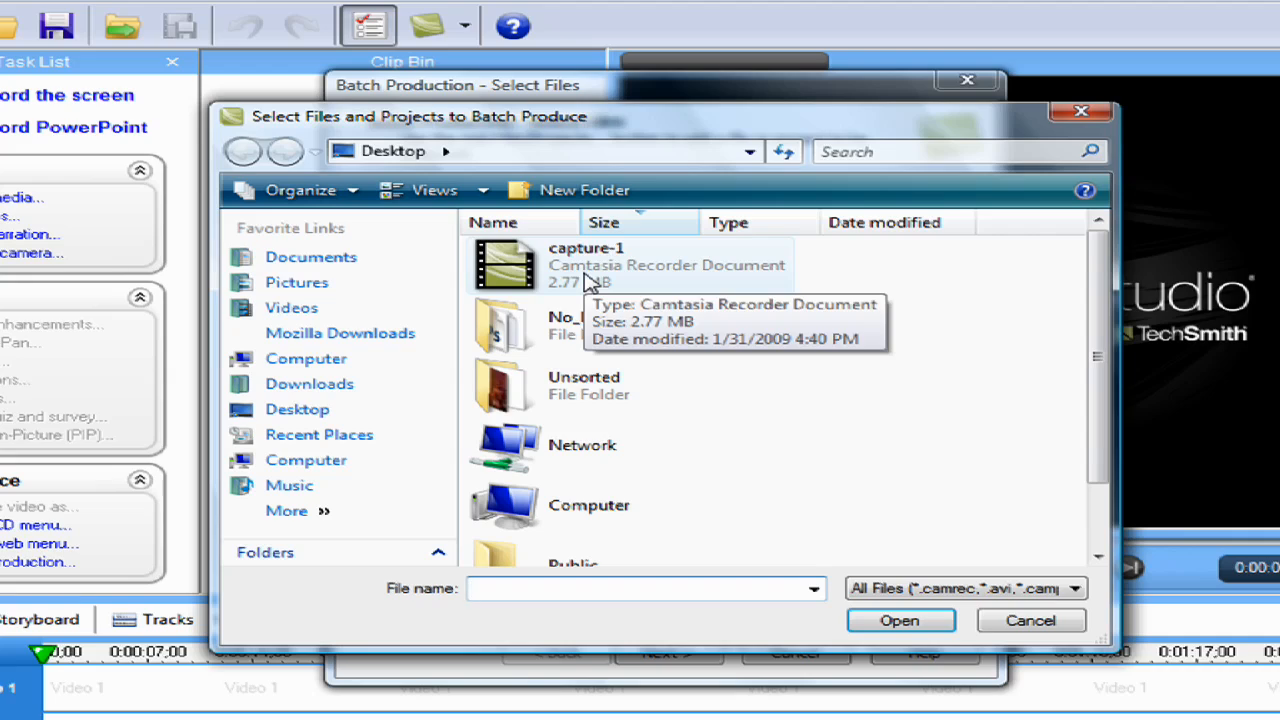
click(575, 280)
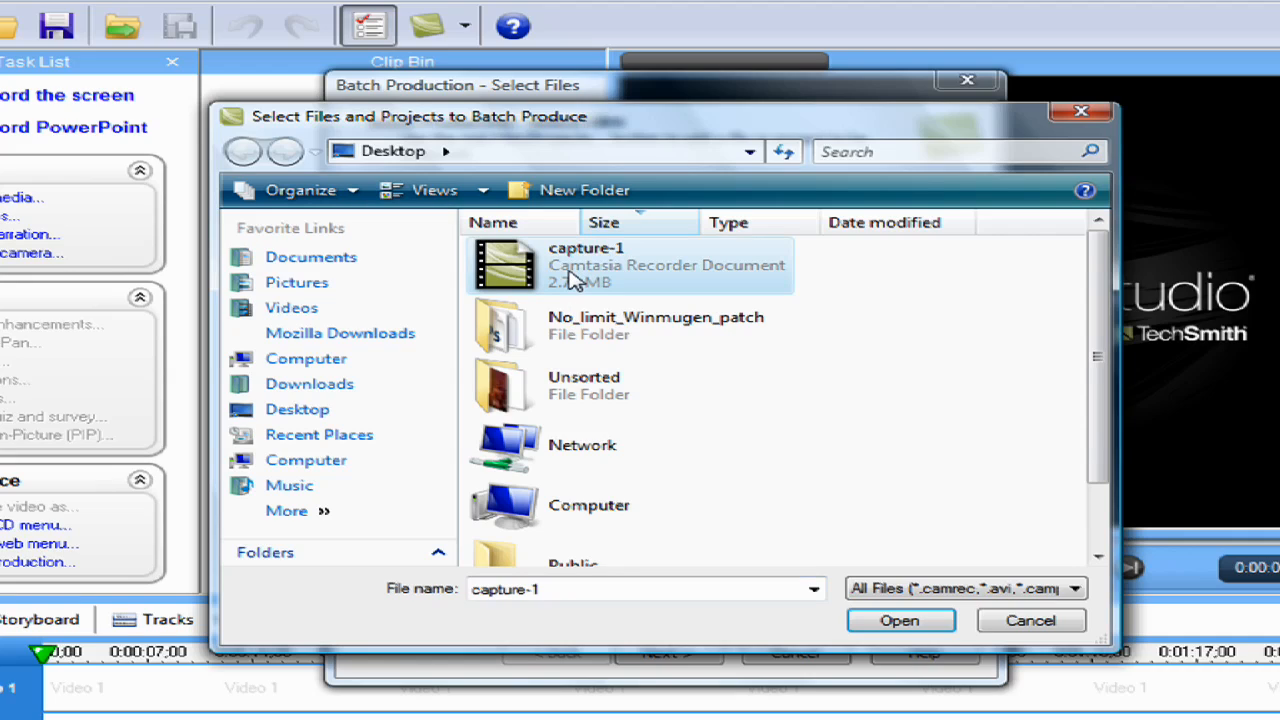
double_click(575, 280)
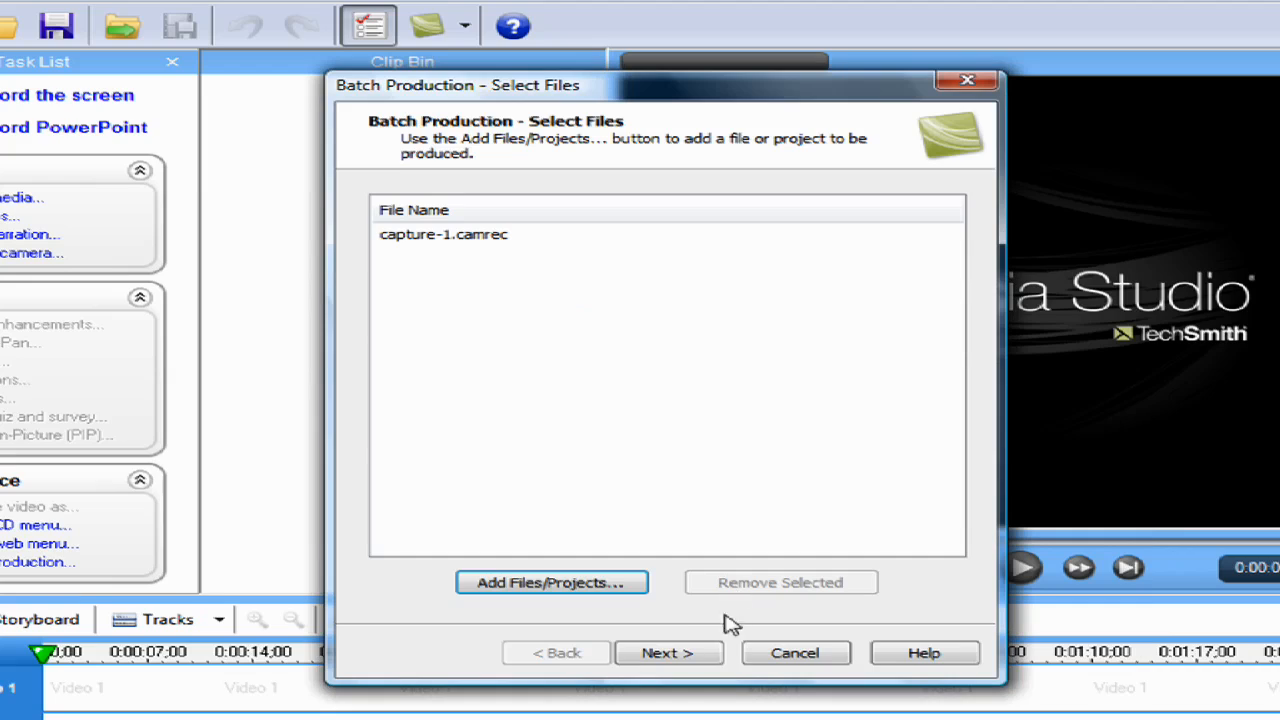
click(668, 656)
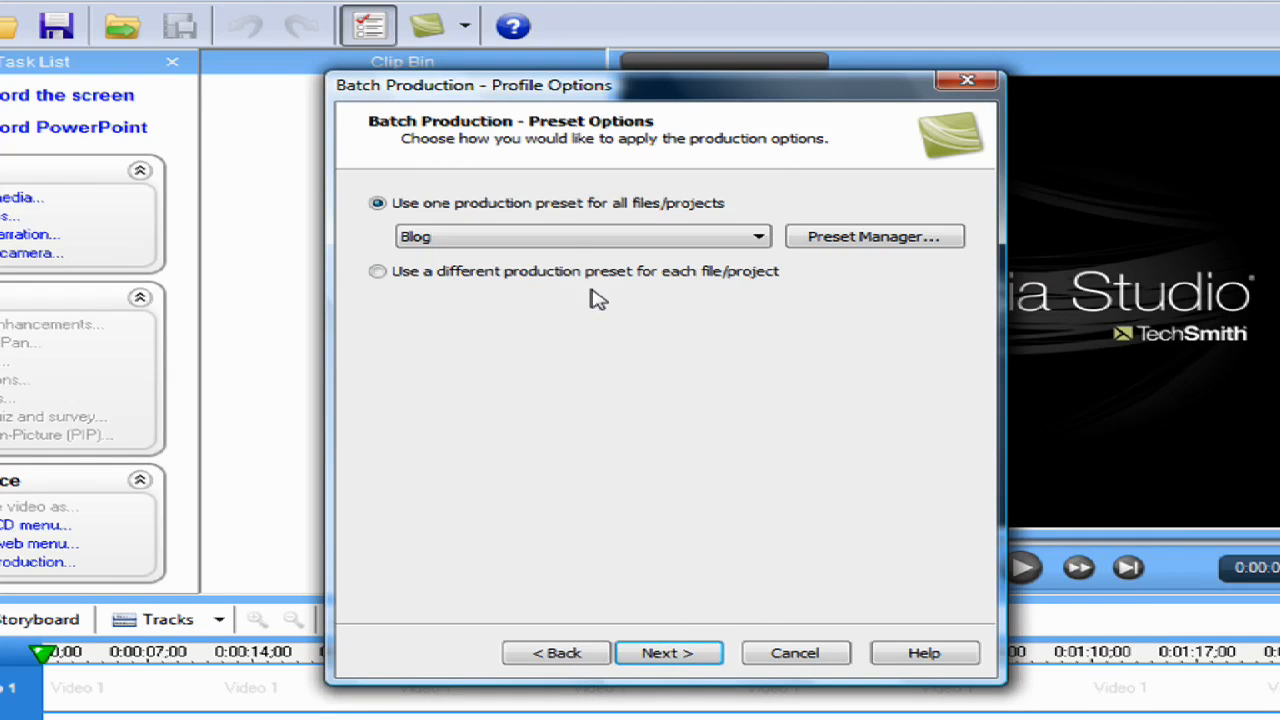
Create a production preset named "Youtube High Definition (HD)" with the MOV - QuickTime movie format and continue to the encoding options
click(556, 244)
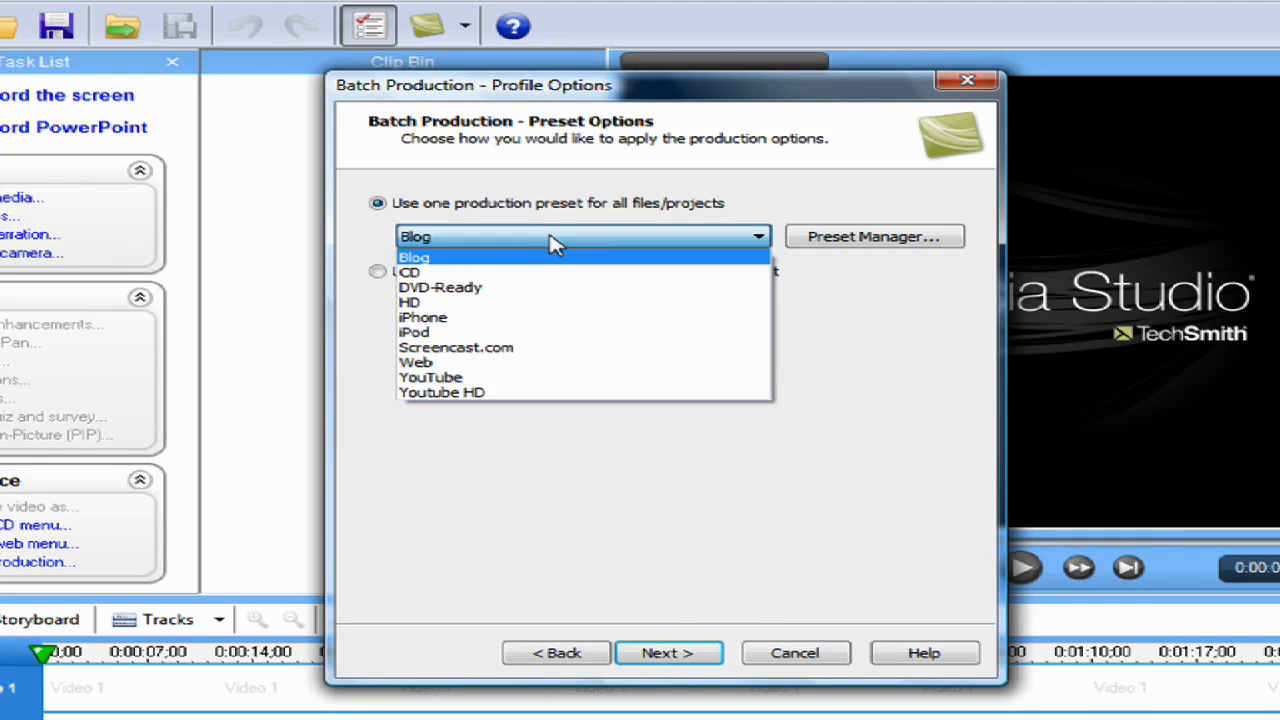
click(553, 244)
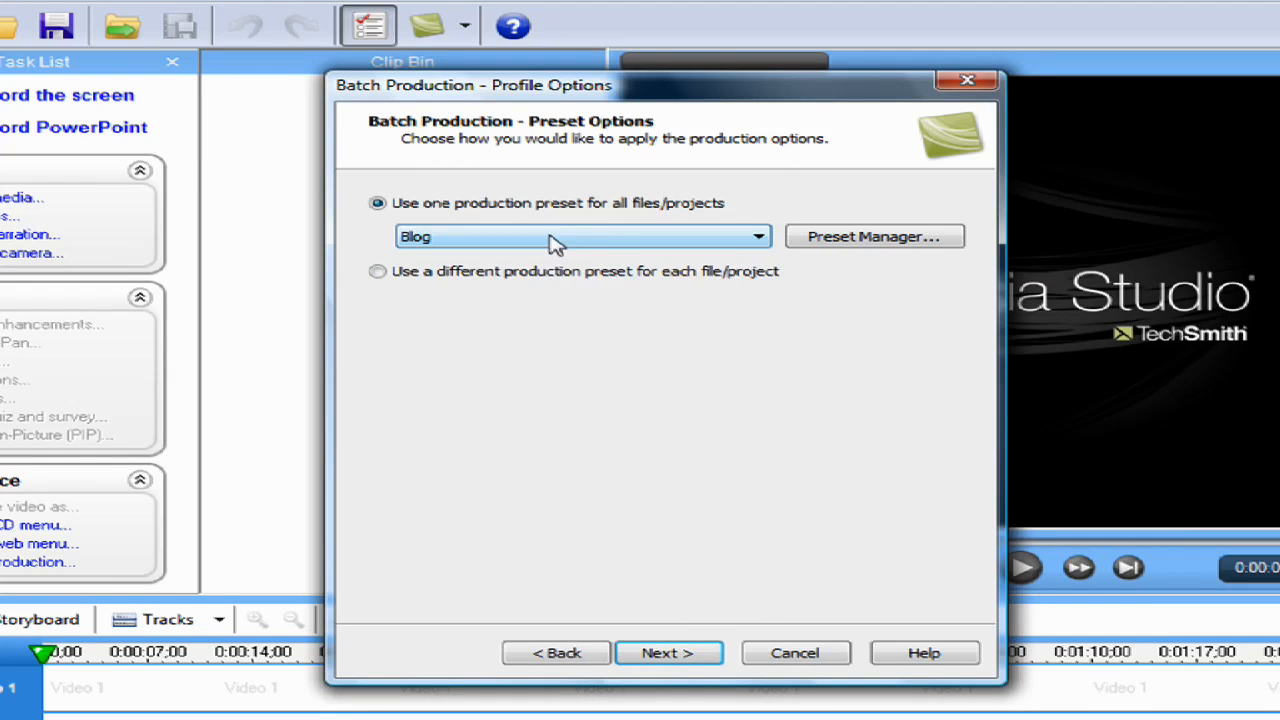
click(848, 236)
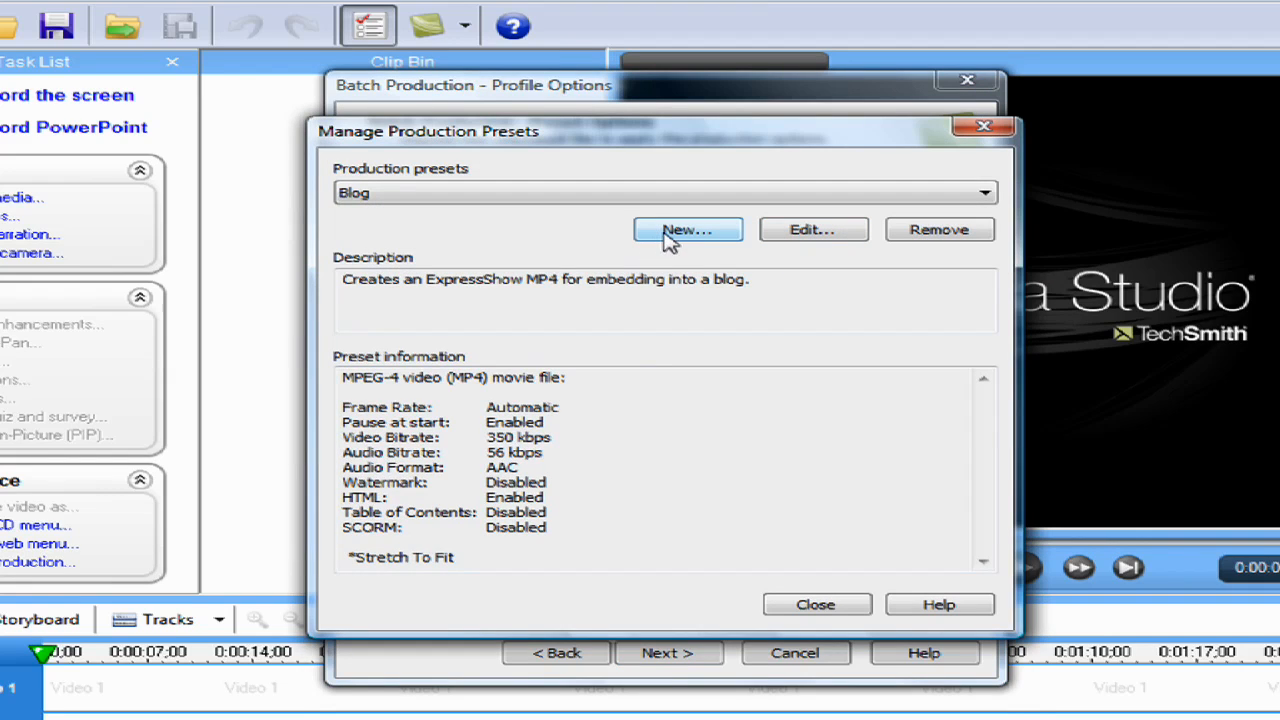
click(657, 246)
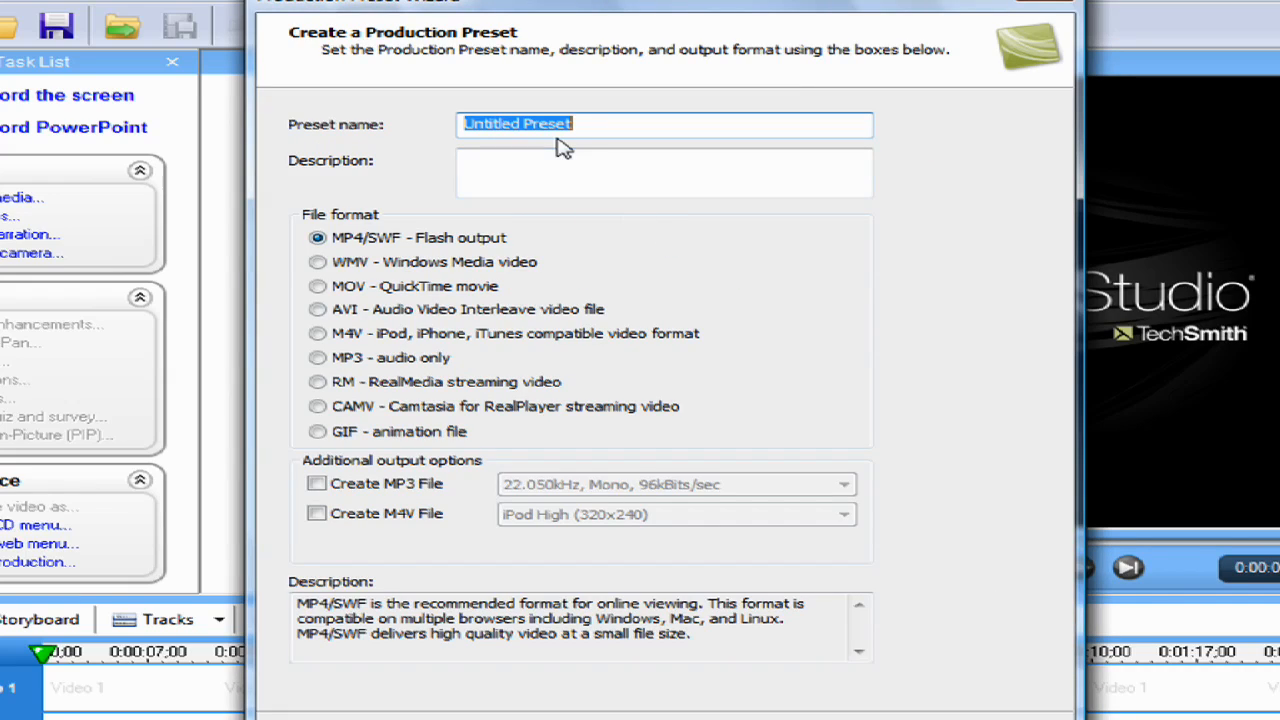
text(Youtube High Definition (HD)
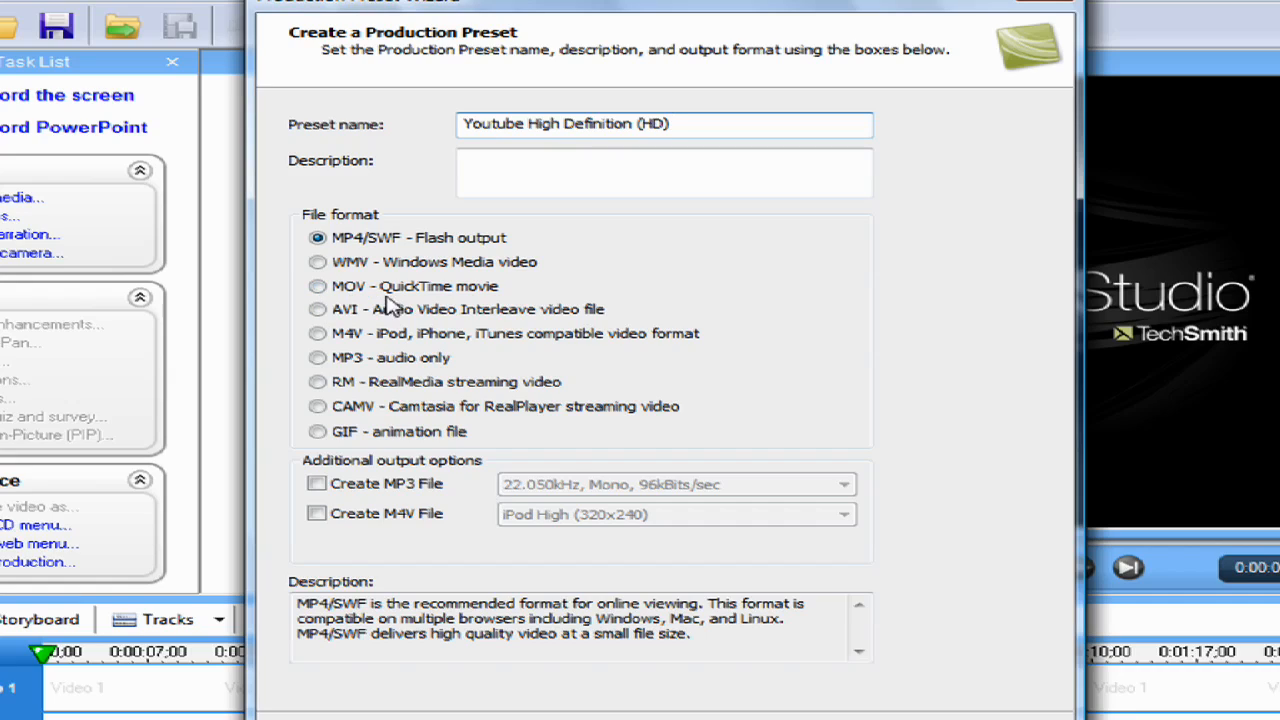
click(324, 289)
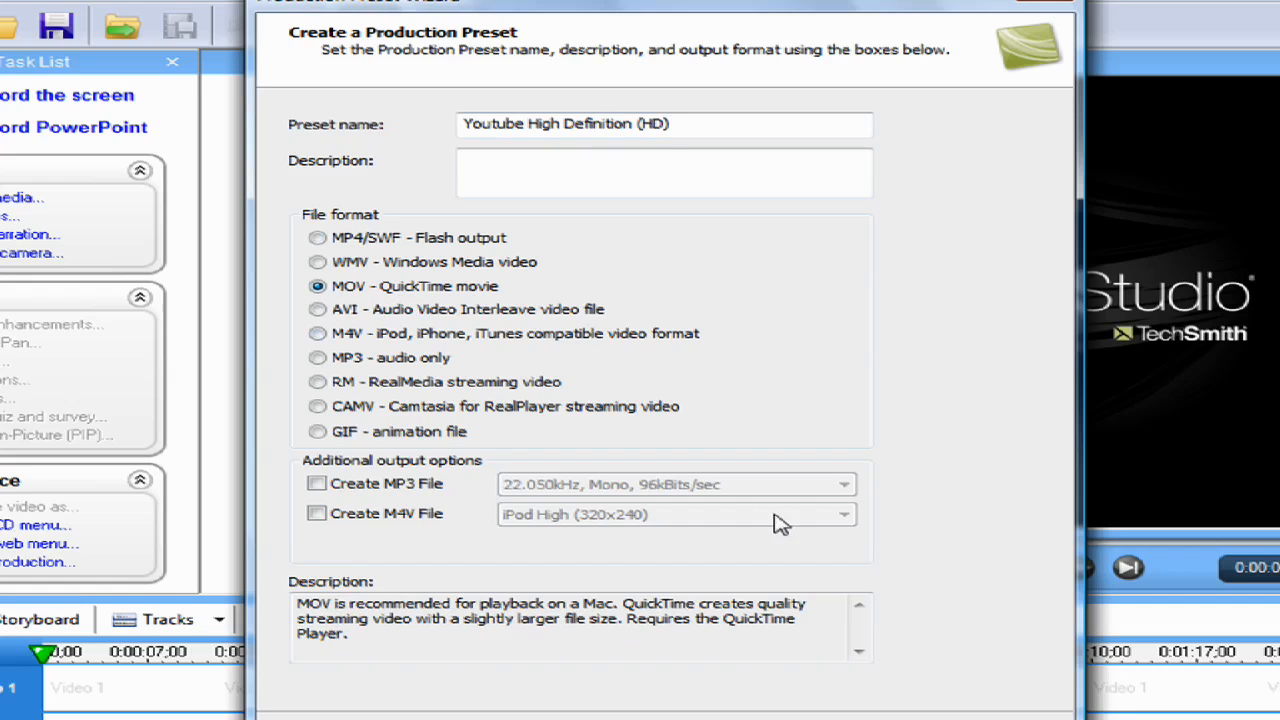
key(Return)
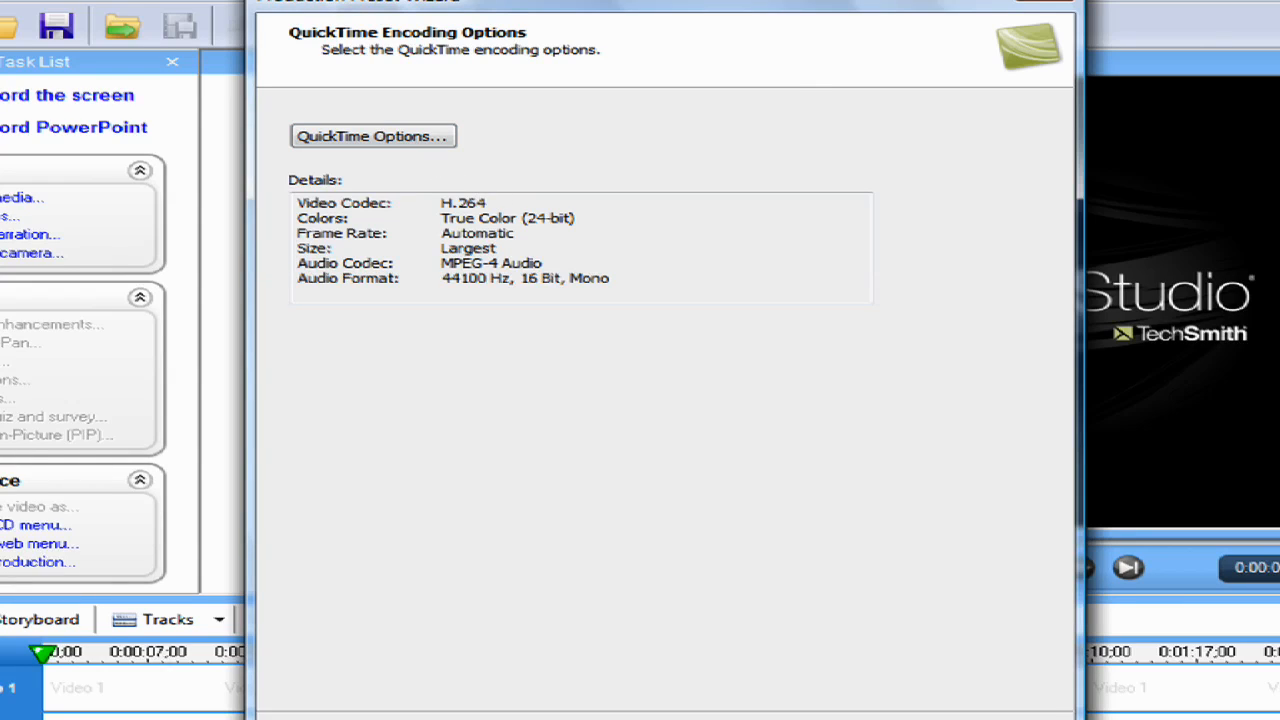
In the QuickTime video compression settings, choose H.264 compression and a frame rate of 30 fps
click(366, 146)
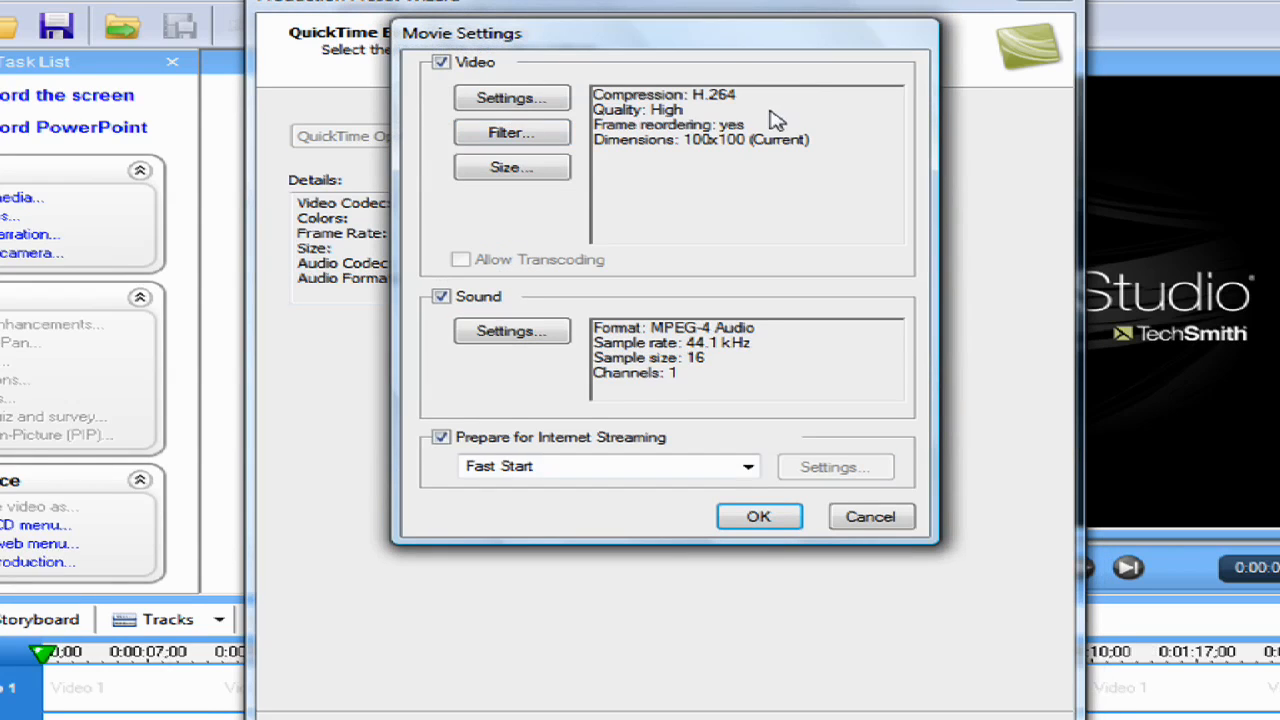
click(512, 98)
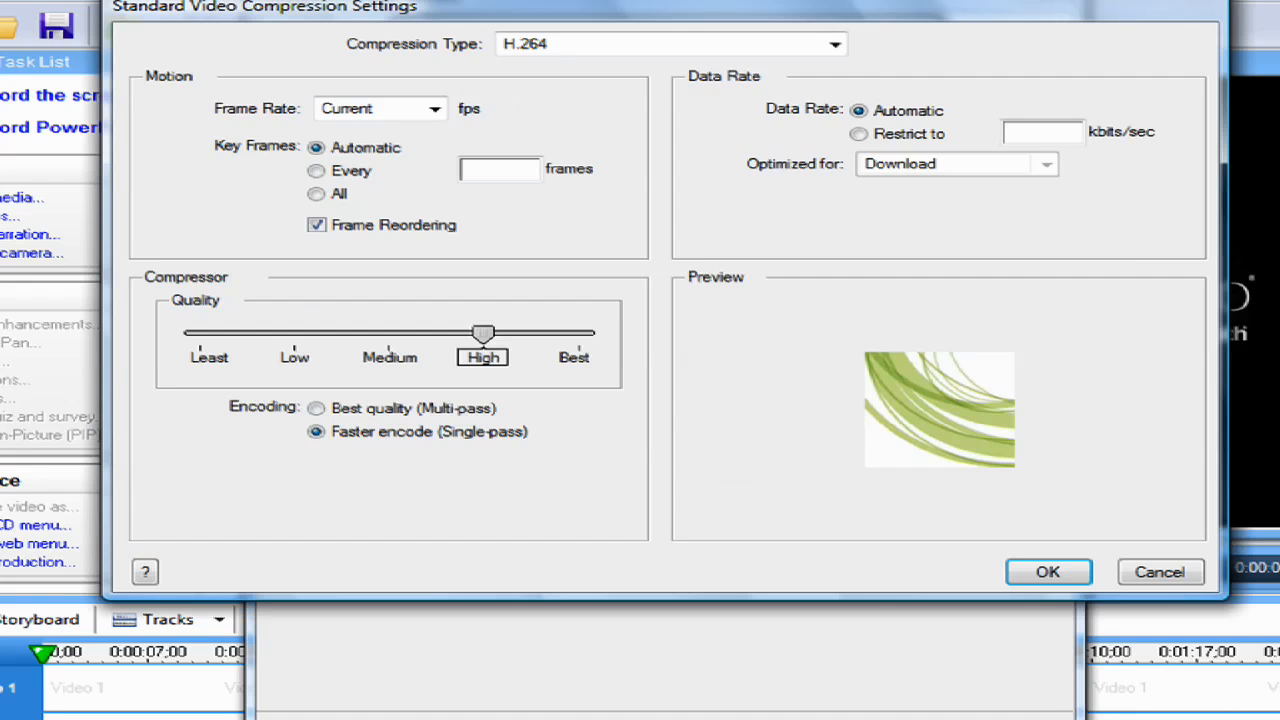
click(556, 48)
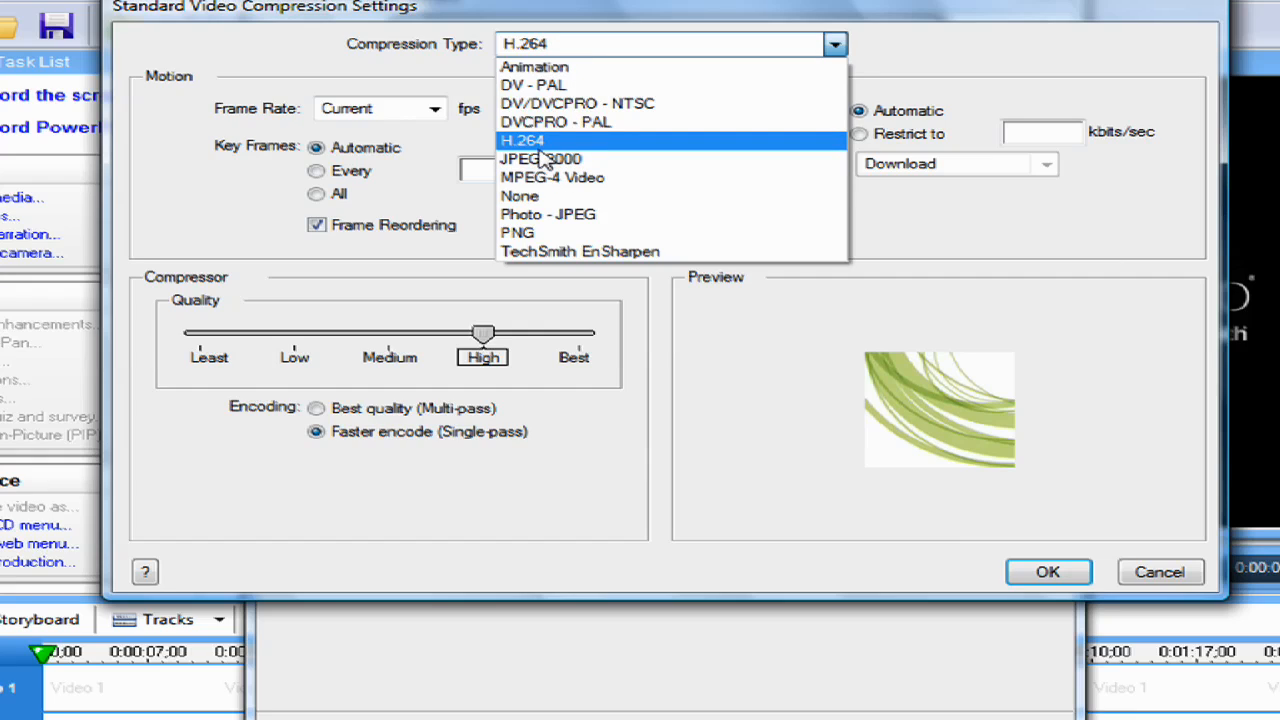
click(540, 145)
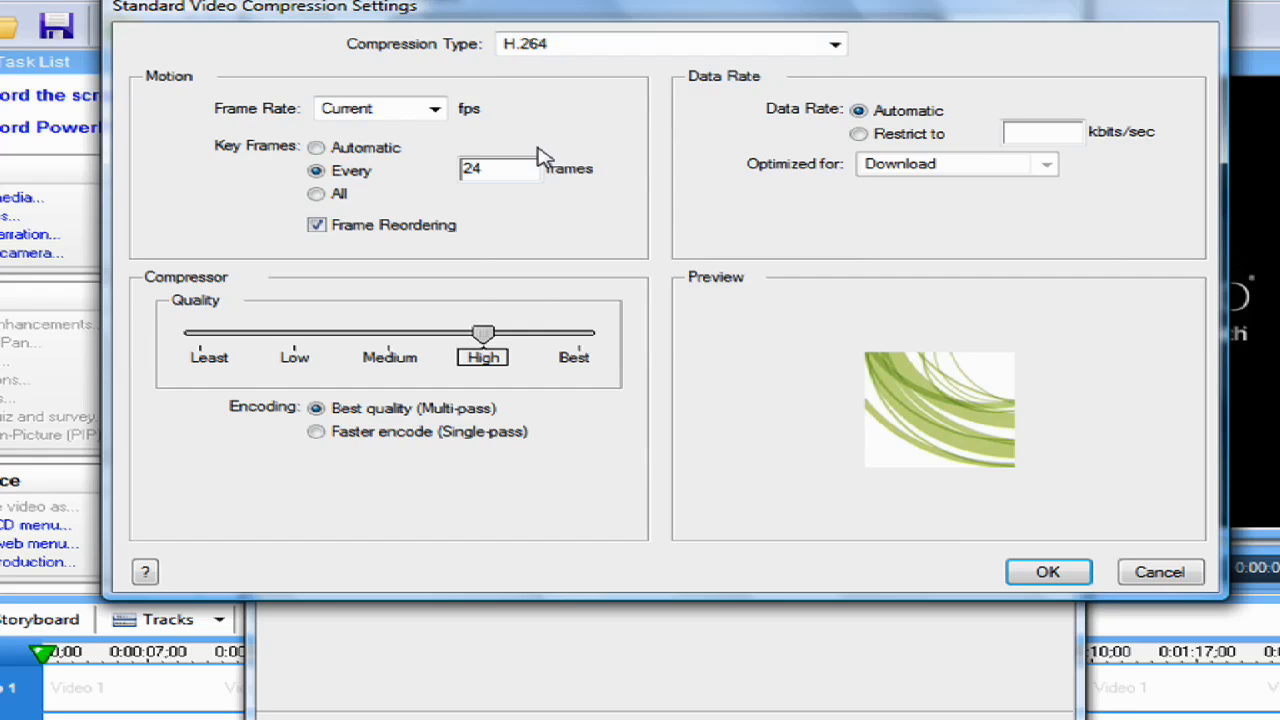
click(425, 112)
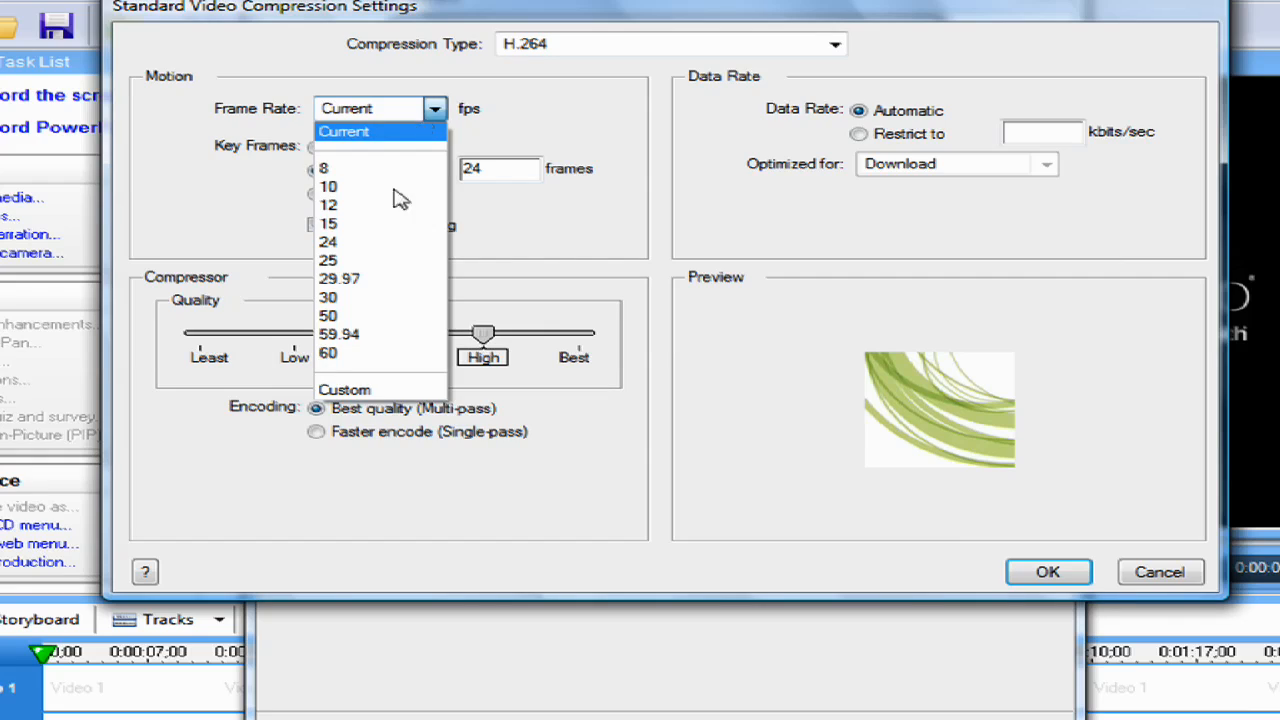
click(355, 299)
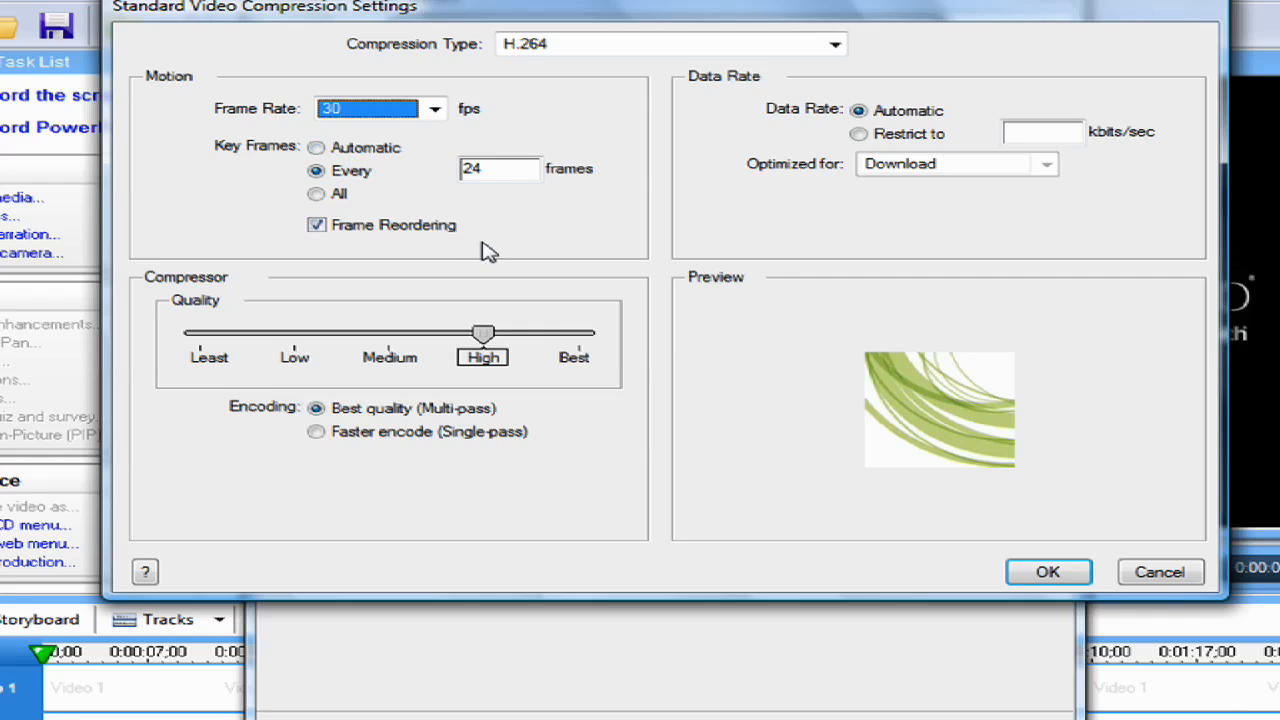
Check the reference settings in Notepad, set the compressor quality to Best, and accept the video compression settings
key(alt+Tab)
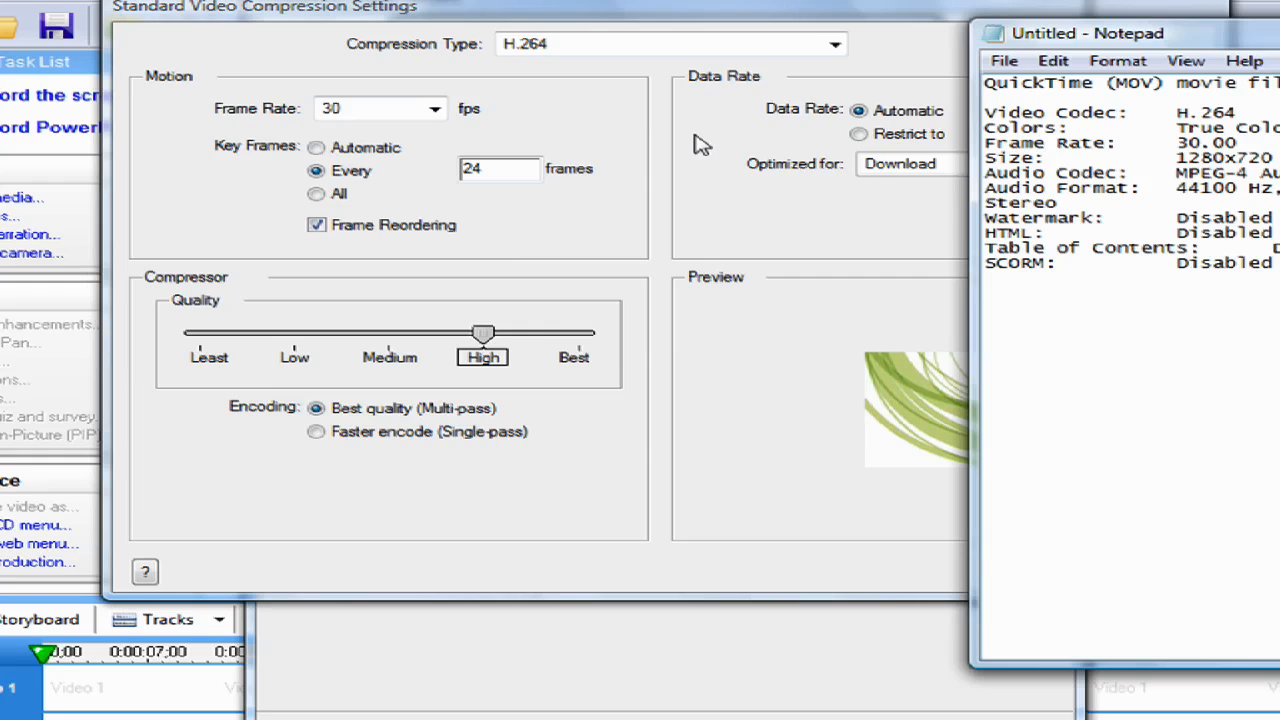
click(510, 248)
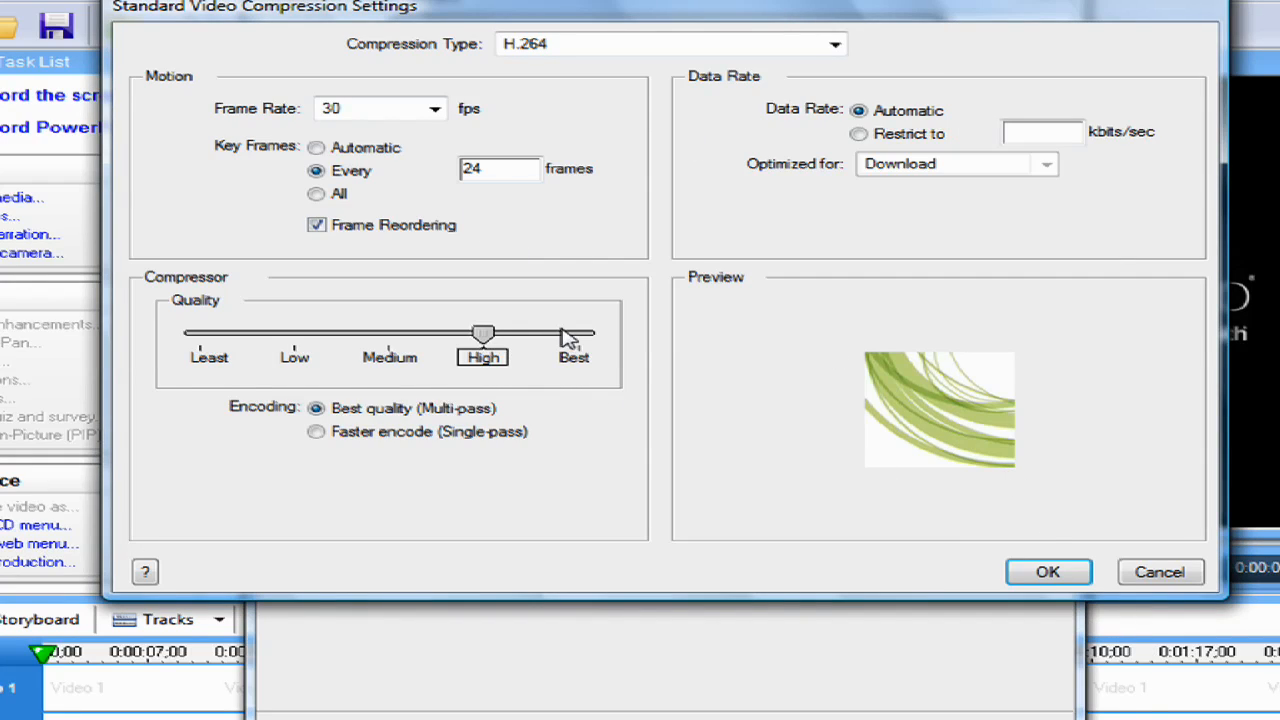
drag(488, 332, 617, 341)
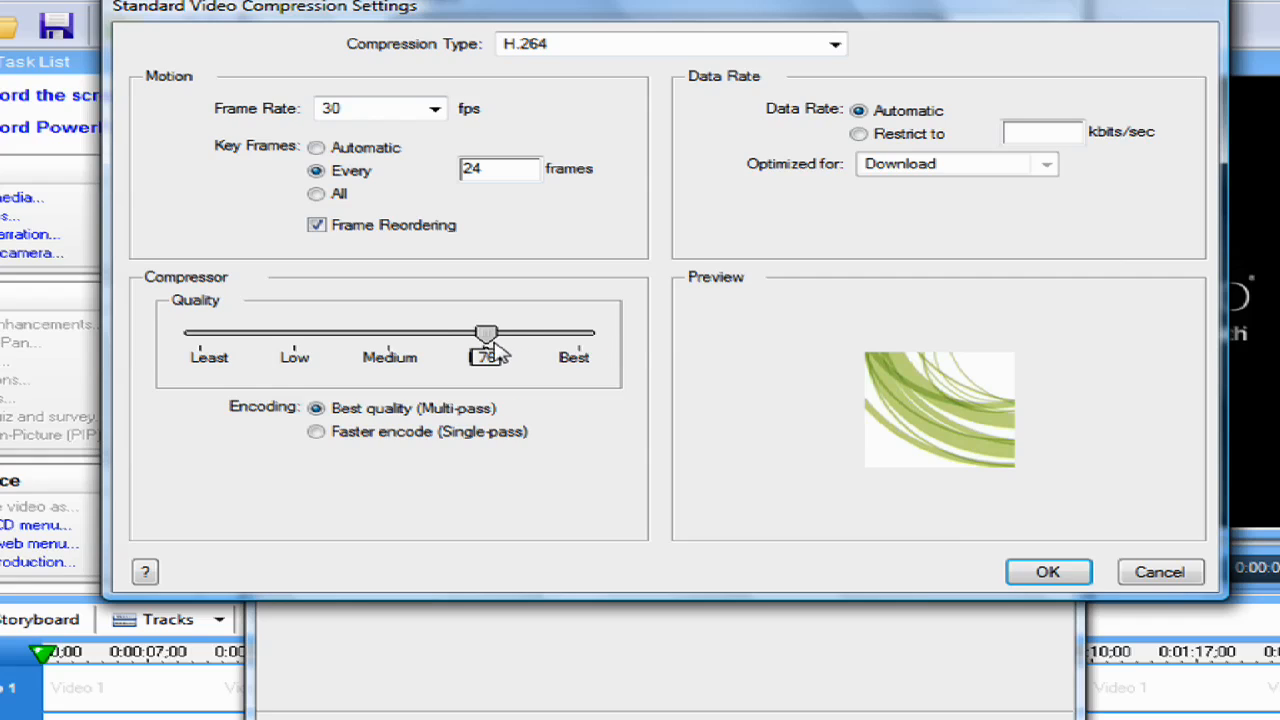
drag(502, 346, 607, 365)
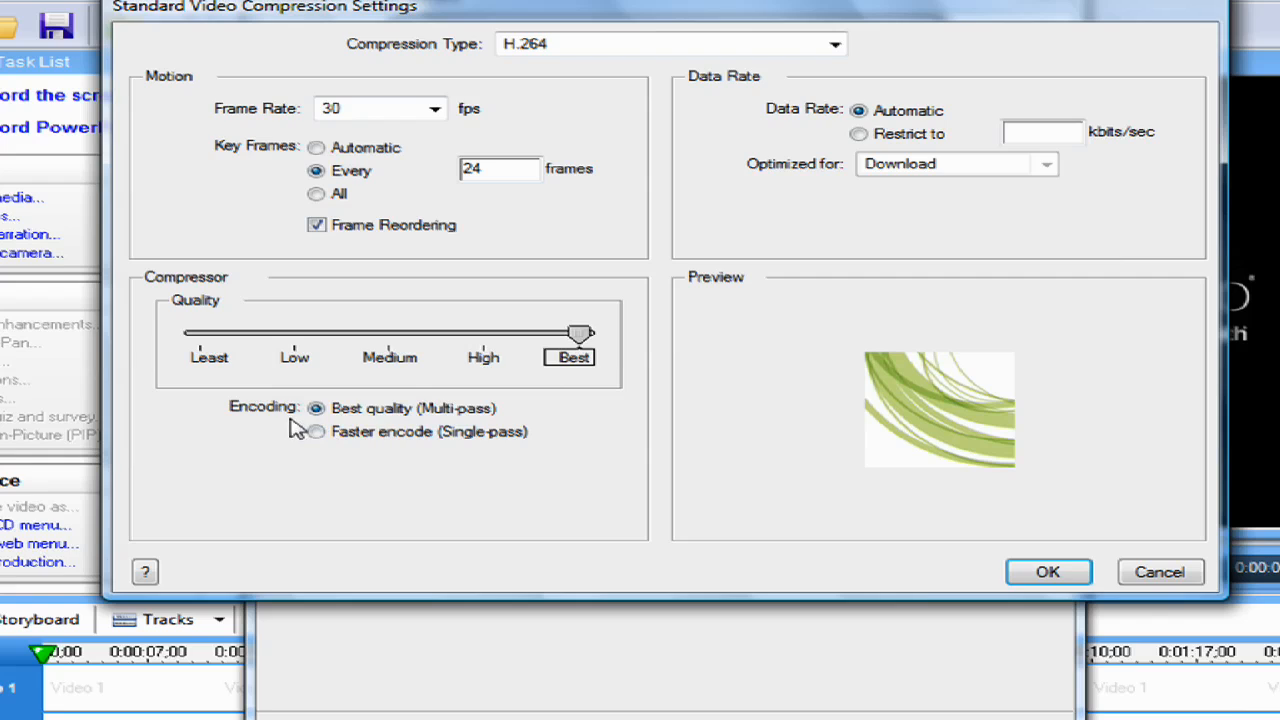
click(1051, 571)
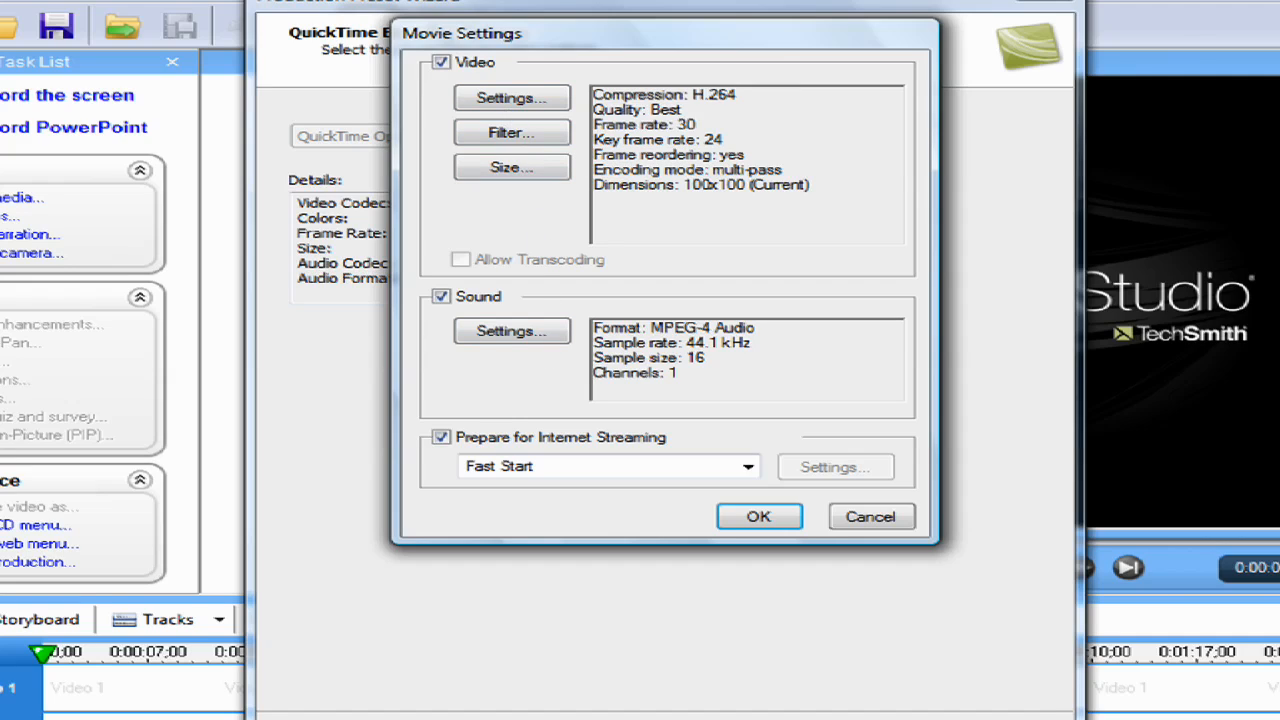
Check the size in the Notepad notes and set the movie's export dimensions to 1280 x 720 HD
key(alt+Tab)
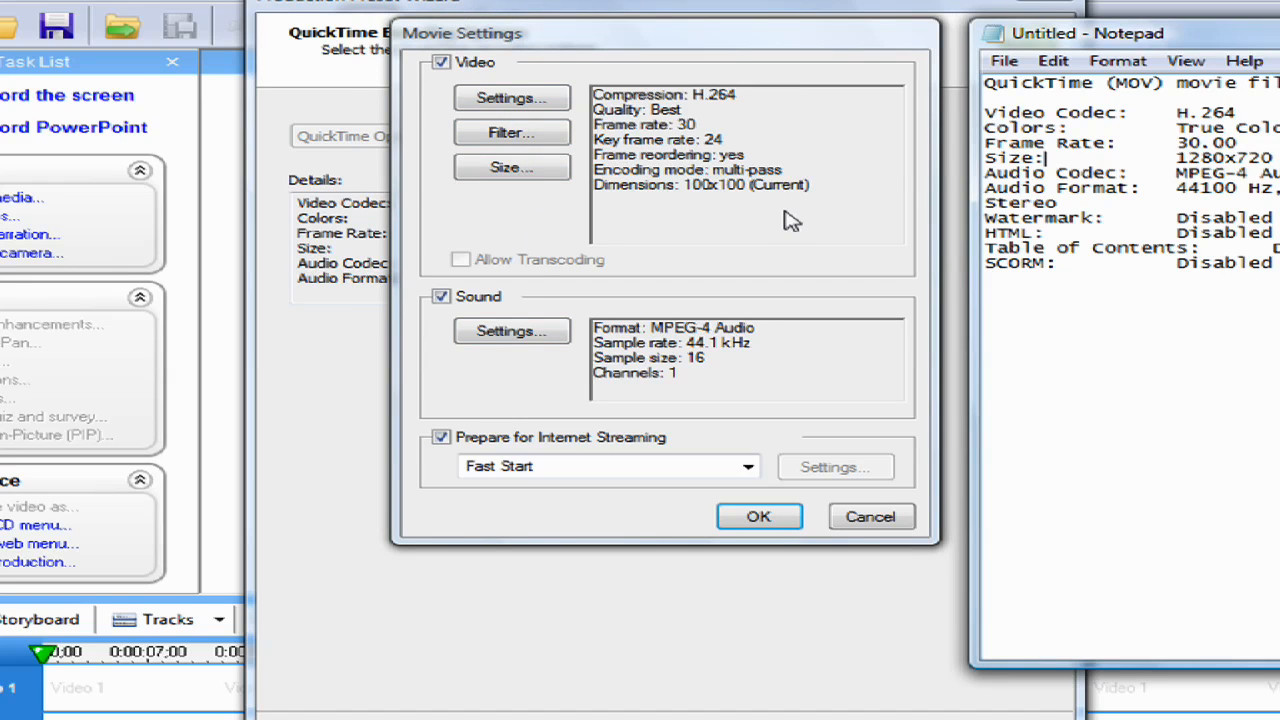
click(546, 170)
click(635, 164)
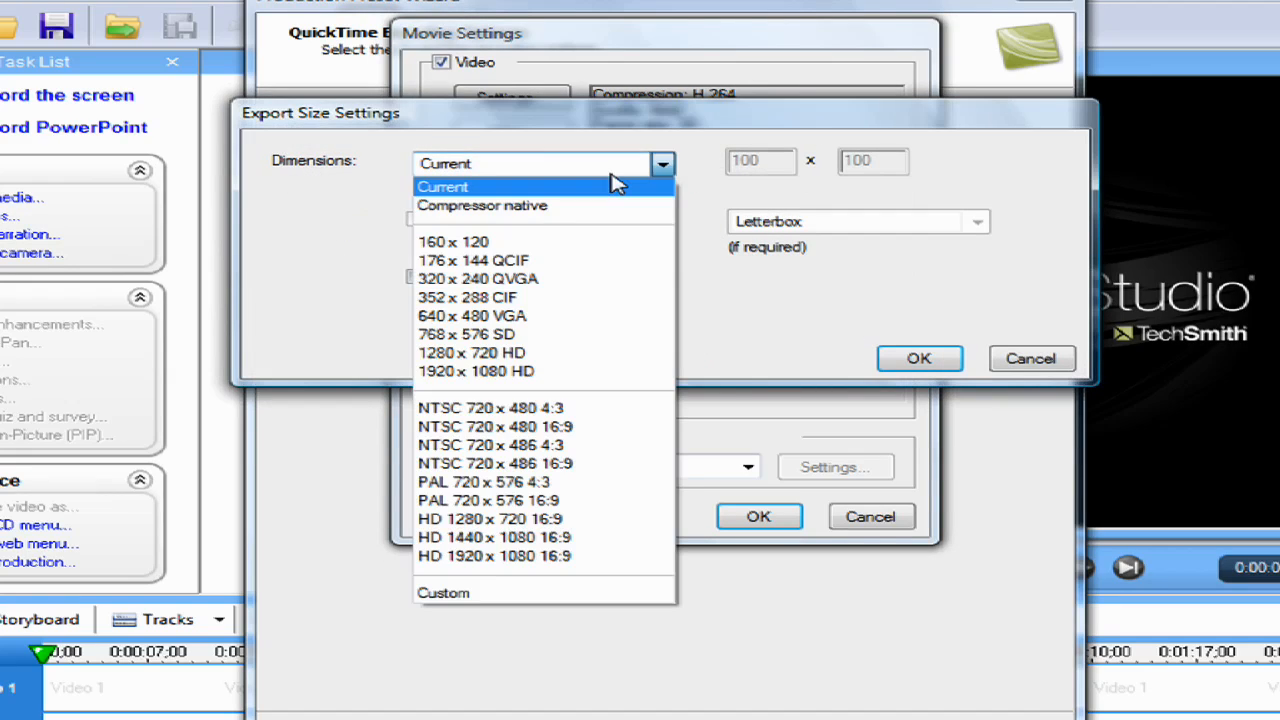
click(571, 353)
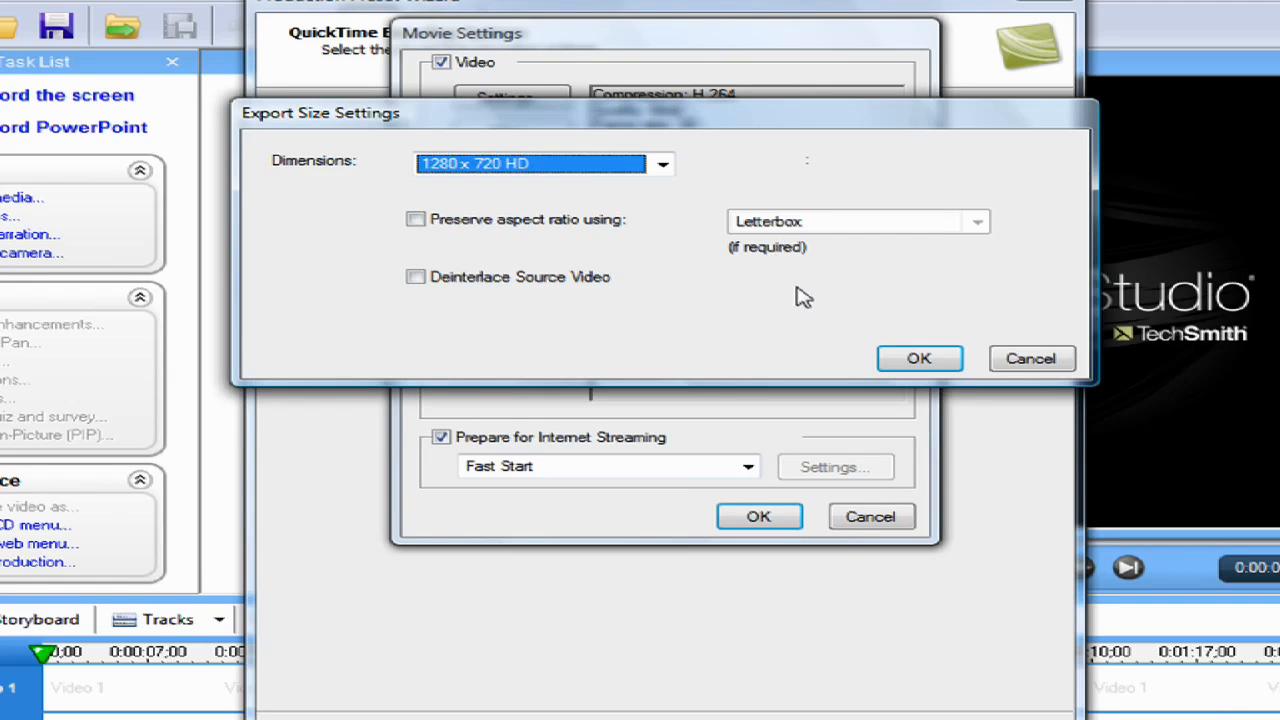
click(918, 360)
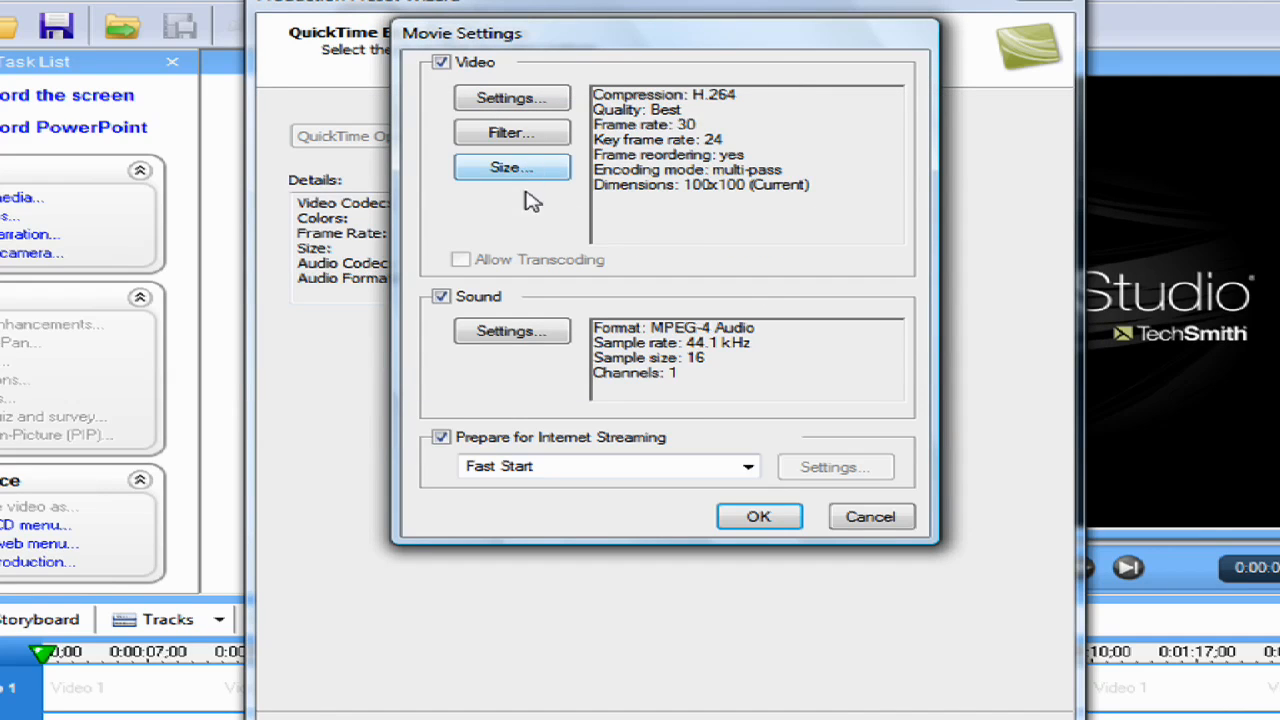
Check the audio values in Notepad and set the sound compressor to MPEG-4 Audio at a rate of 44.100 kHz
key(alt+Tab)
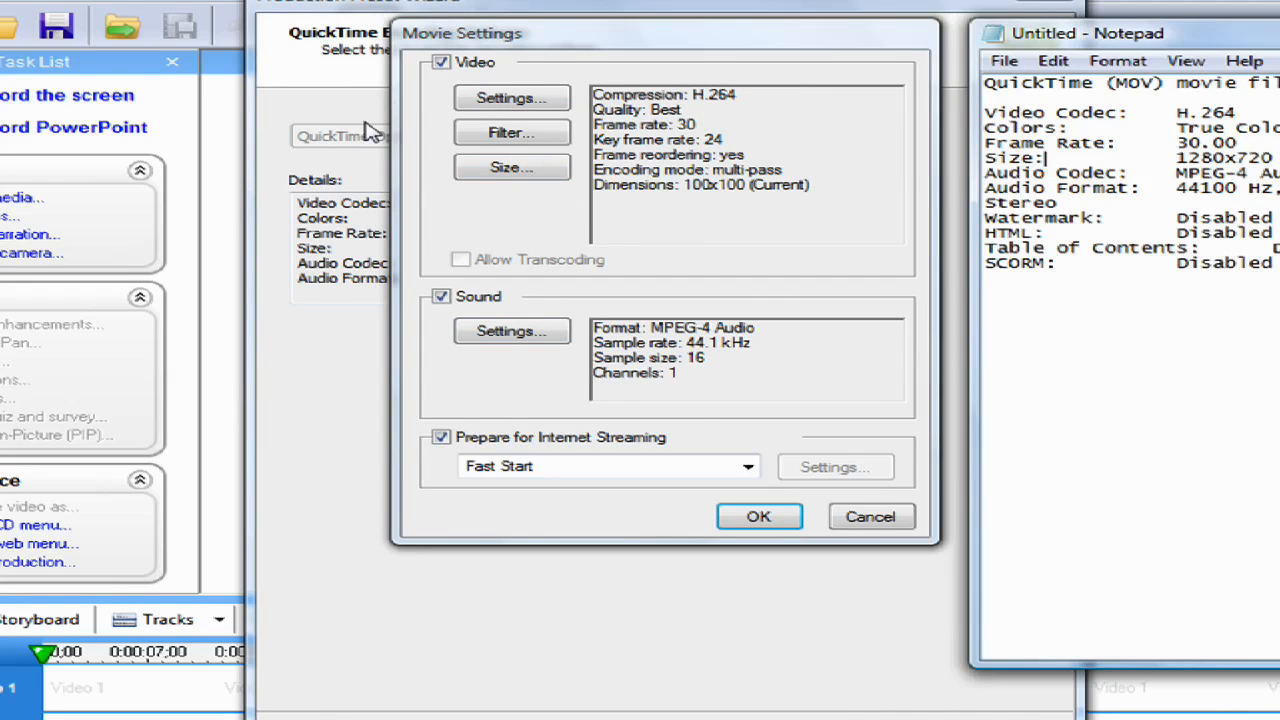
click(513, 333)
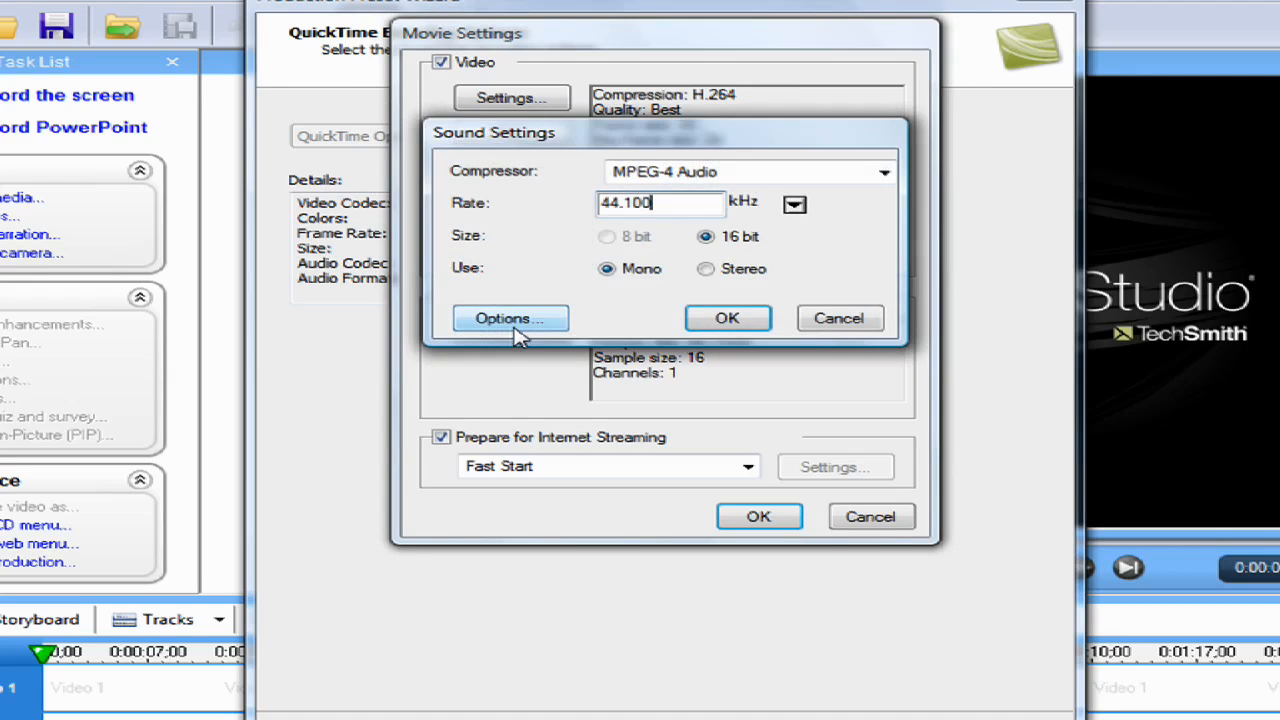
click(642, 180)
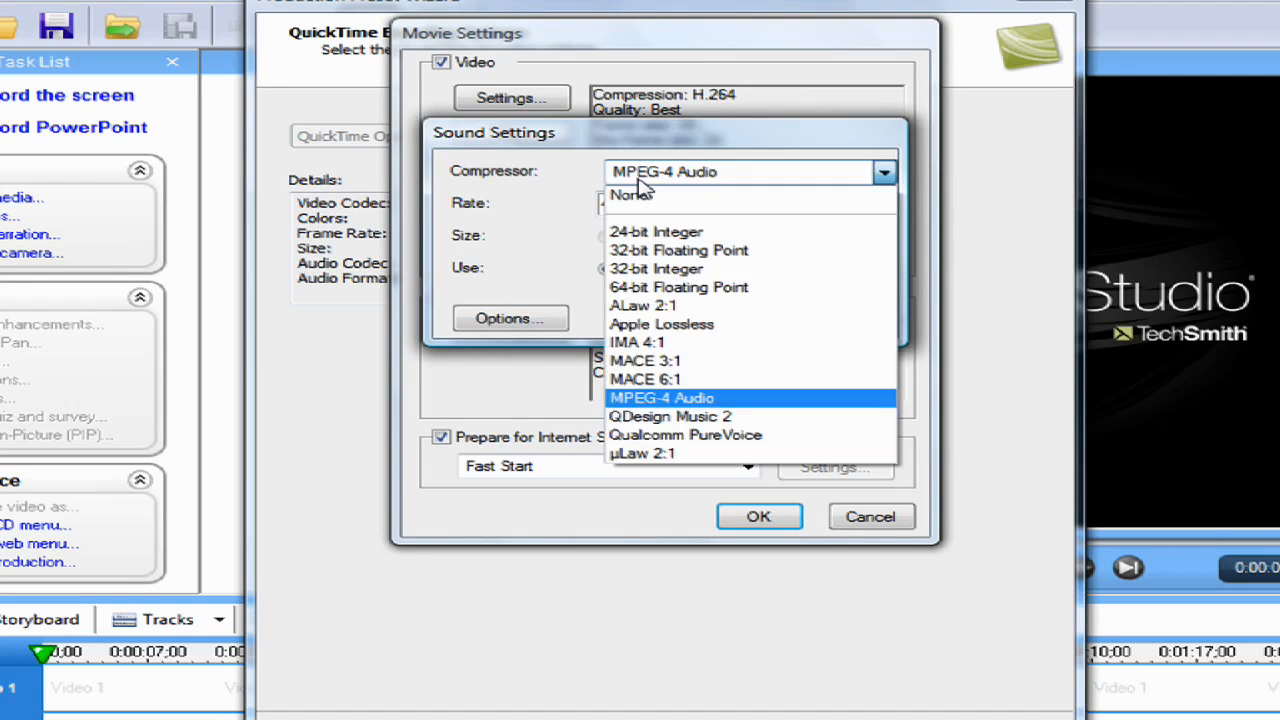
click(660, 400)
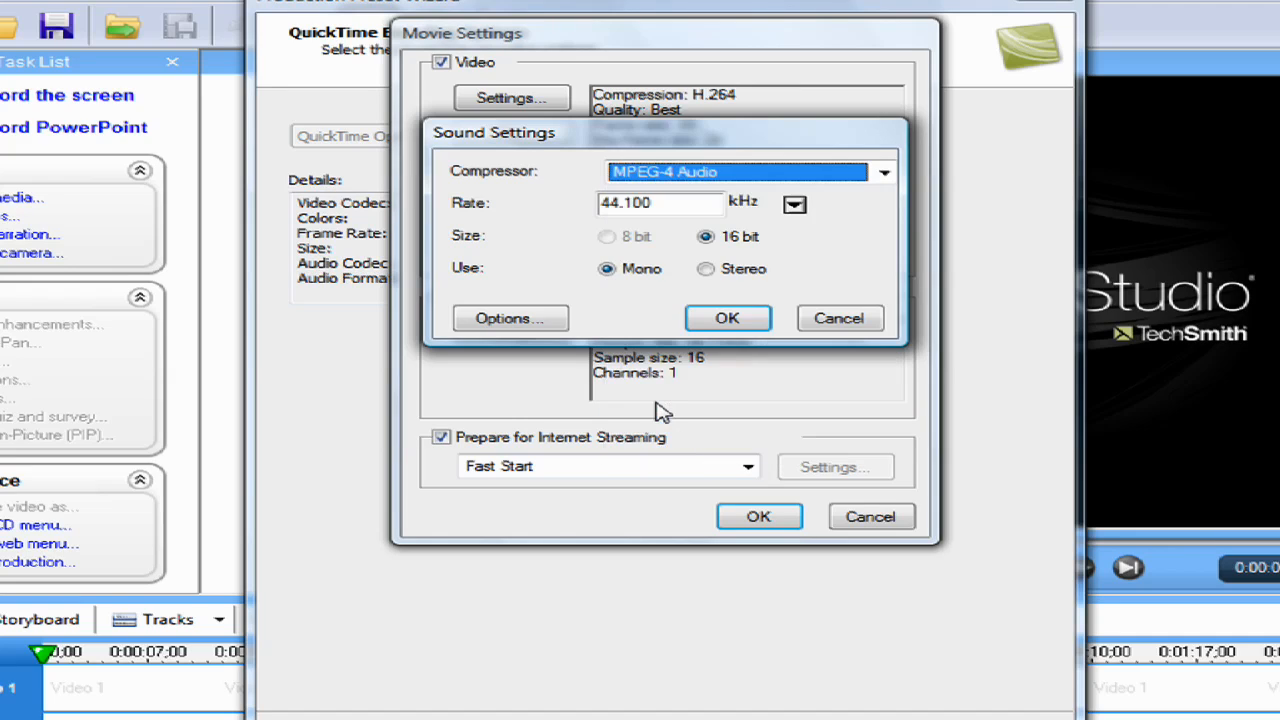
click(626, 171)
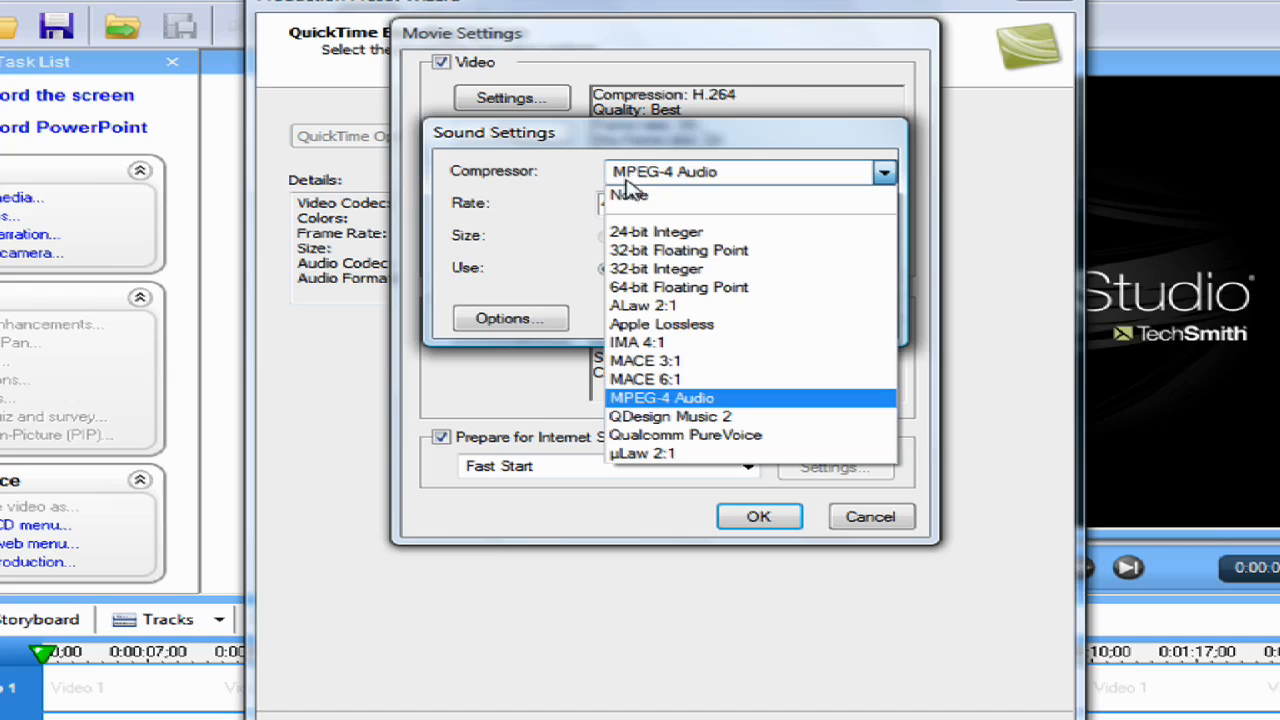
click(712, 405)
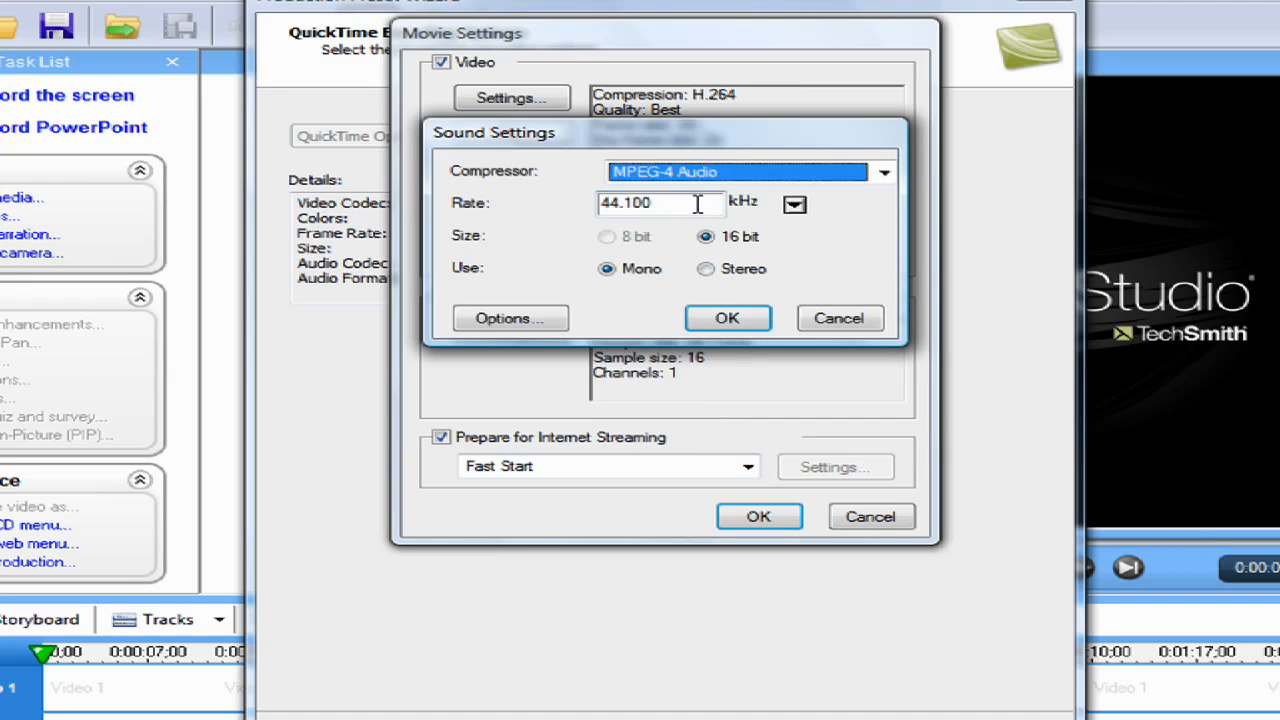
click(697, 203)
click(794, 205)
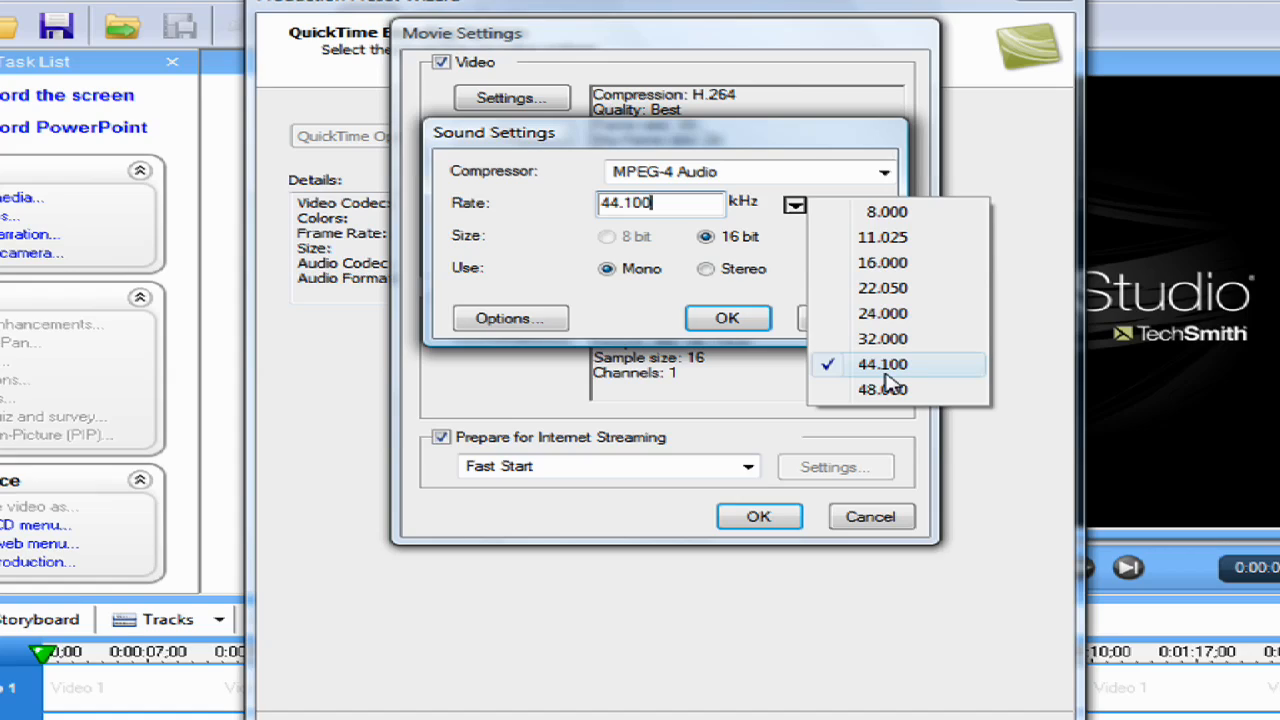
click(883, 374)
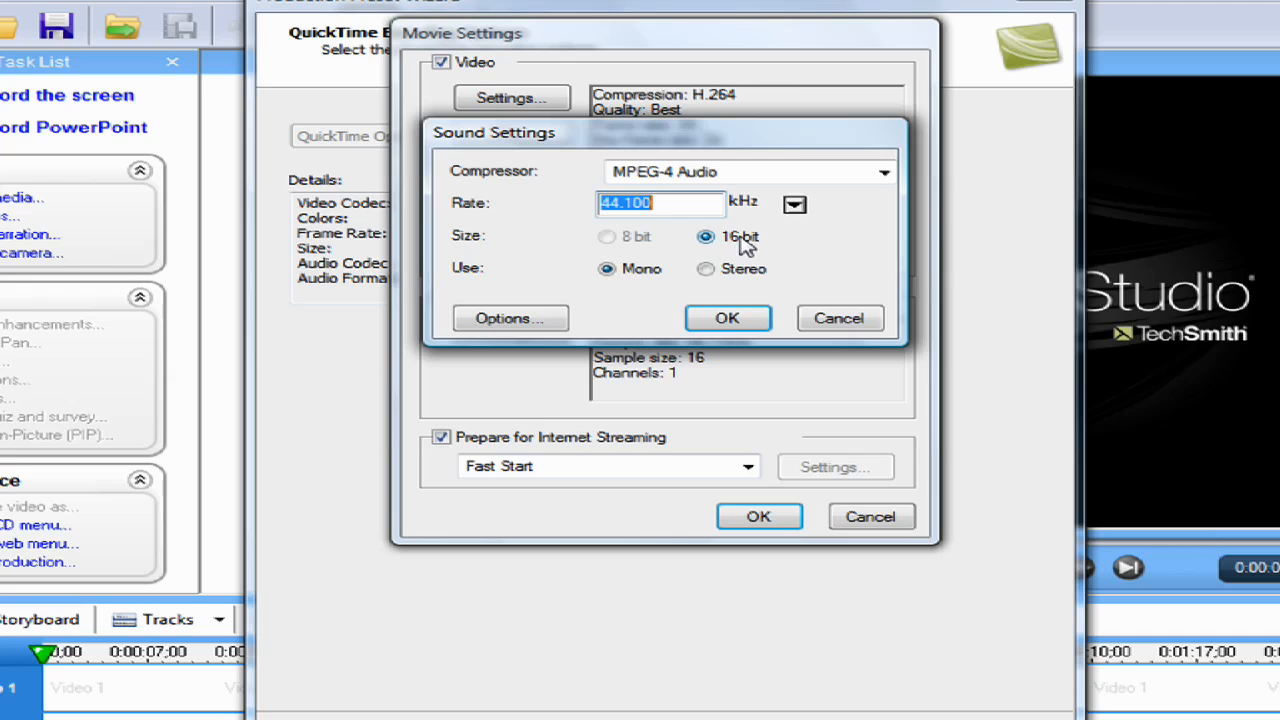
Set the sound to Stereo, check the result against the Notepad reference, and accept the QuickTime movie settings
click(706, 268)
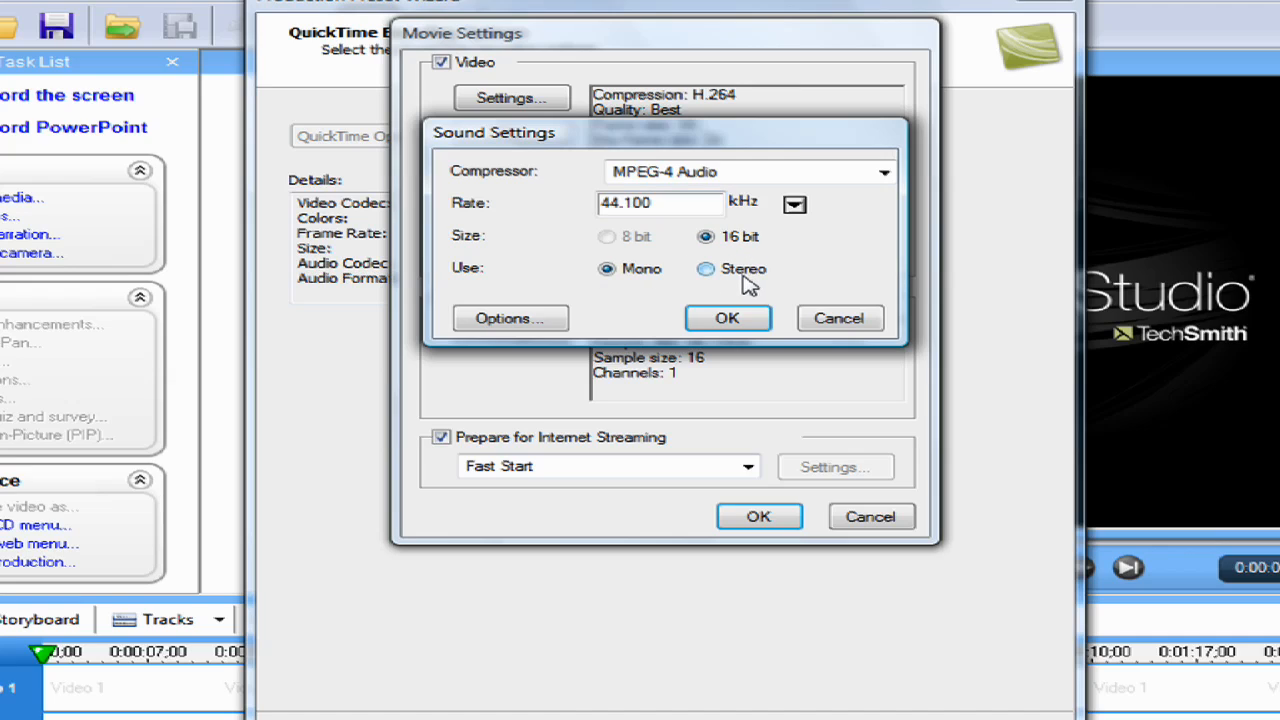
click(727, 320)
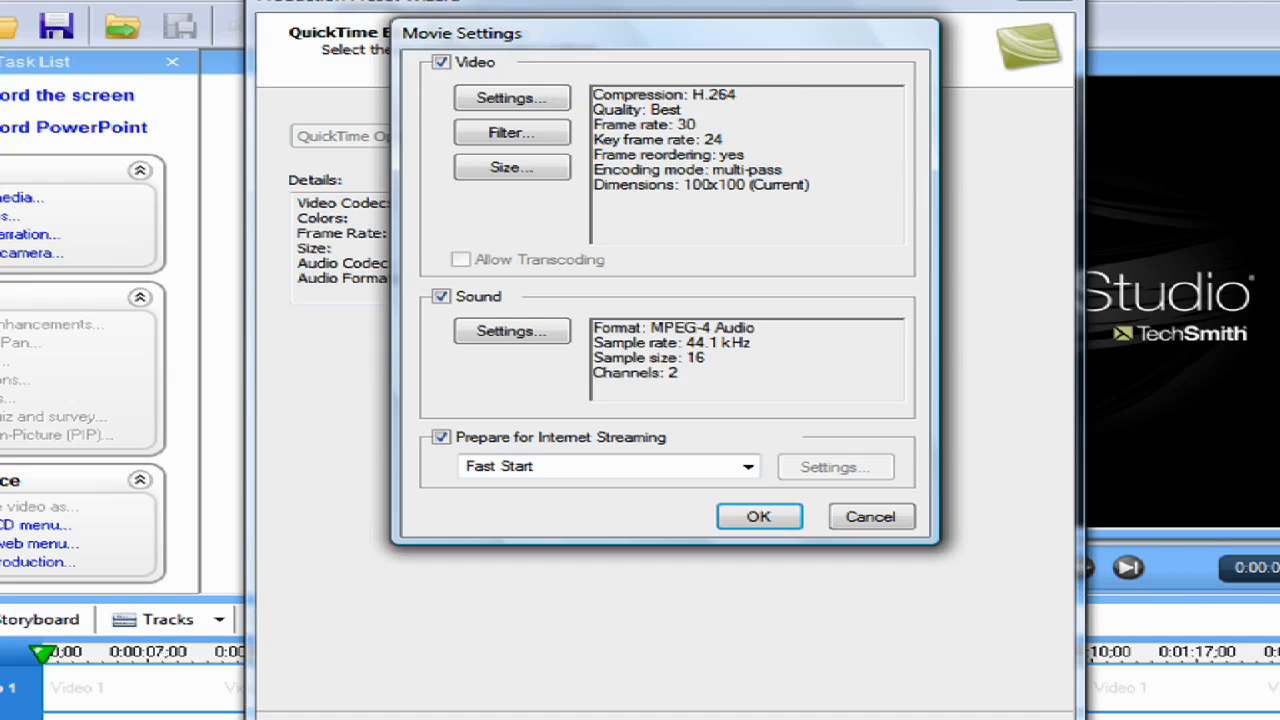
click(470, 2)
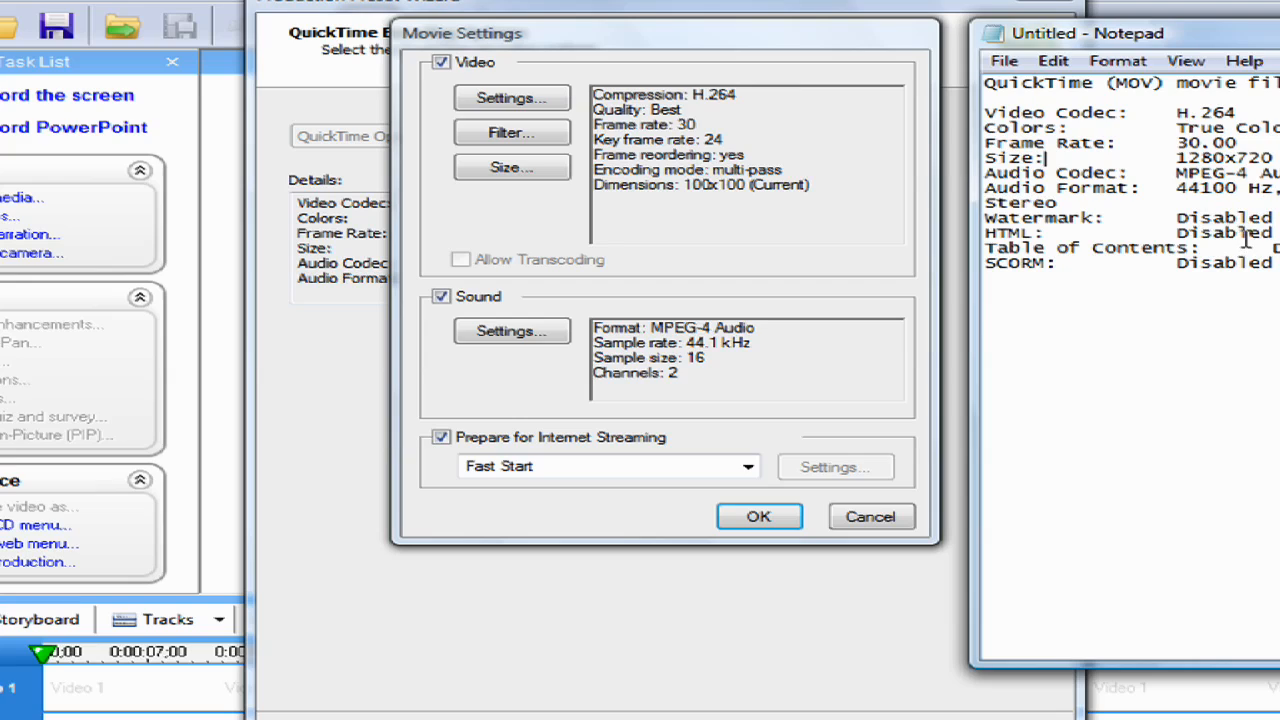
click(605, 293)
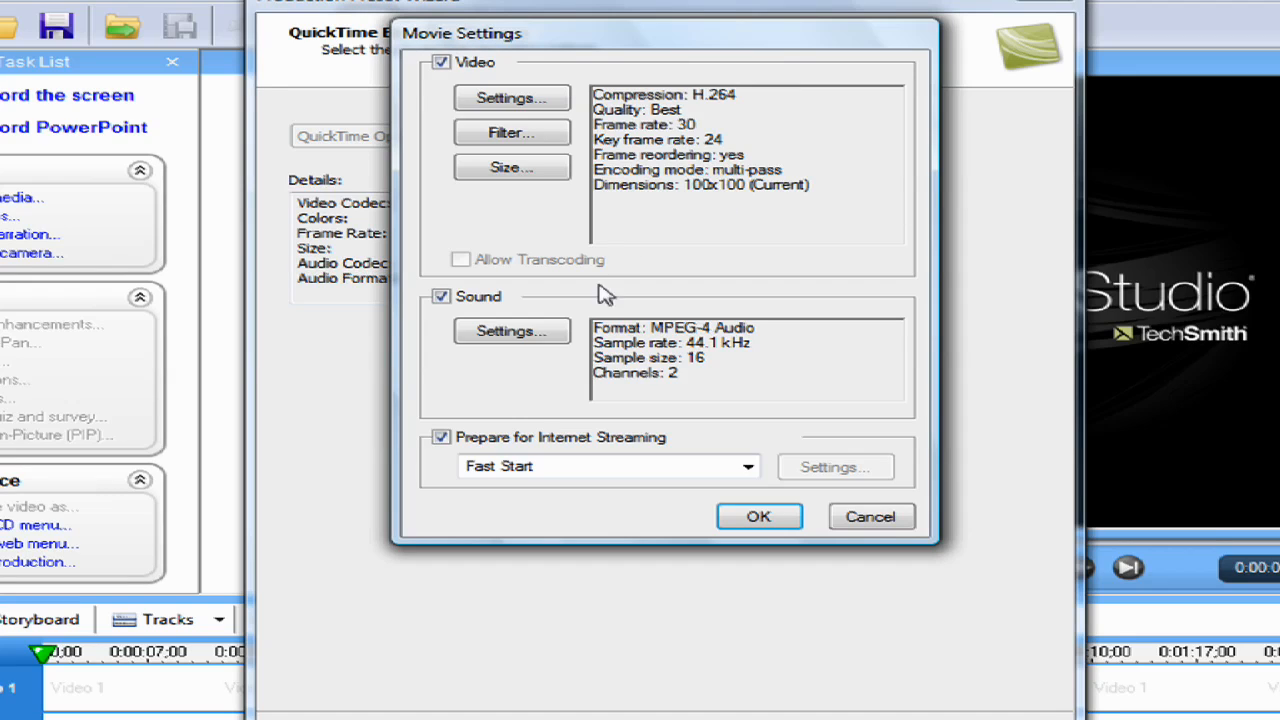
click(760, 530)
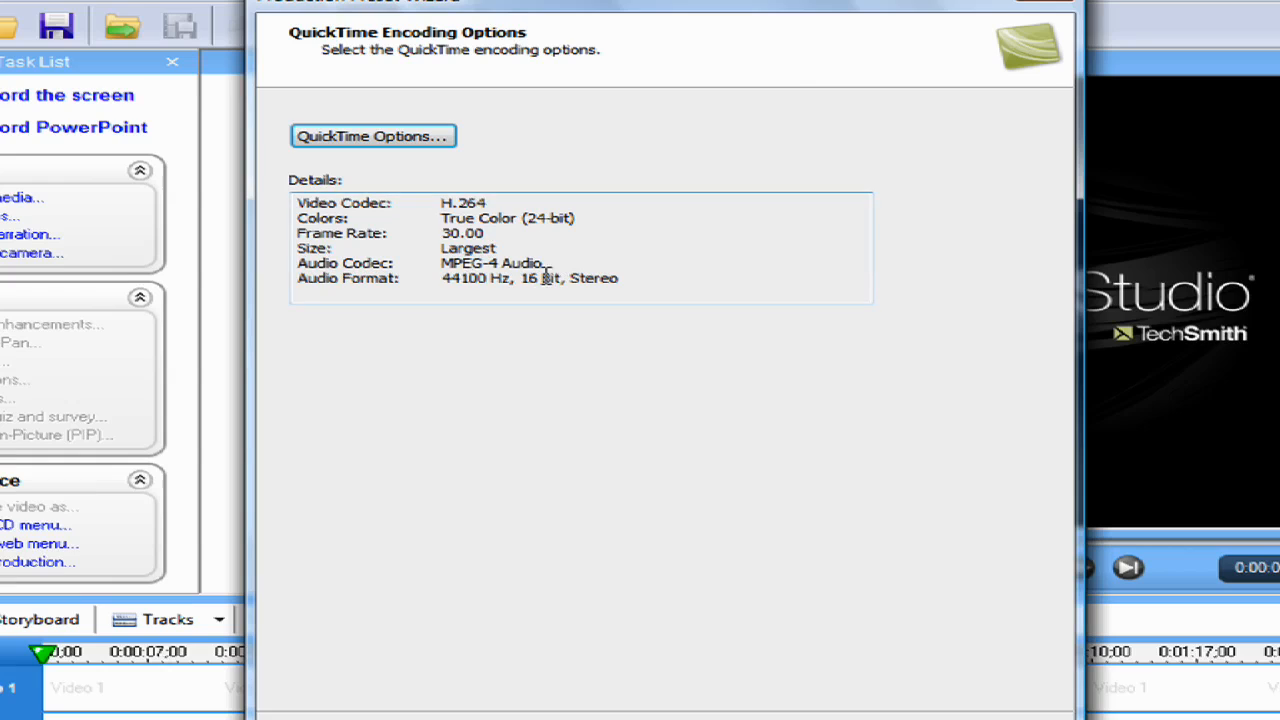
Compare the encoding details with the Notepad reference and reconfirm 1280 x 720 HD as the QuickTime export dimensions
key(alt+Tab)
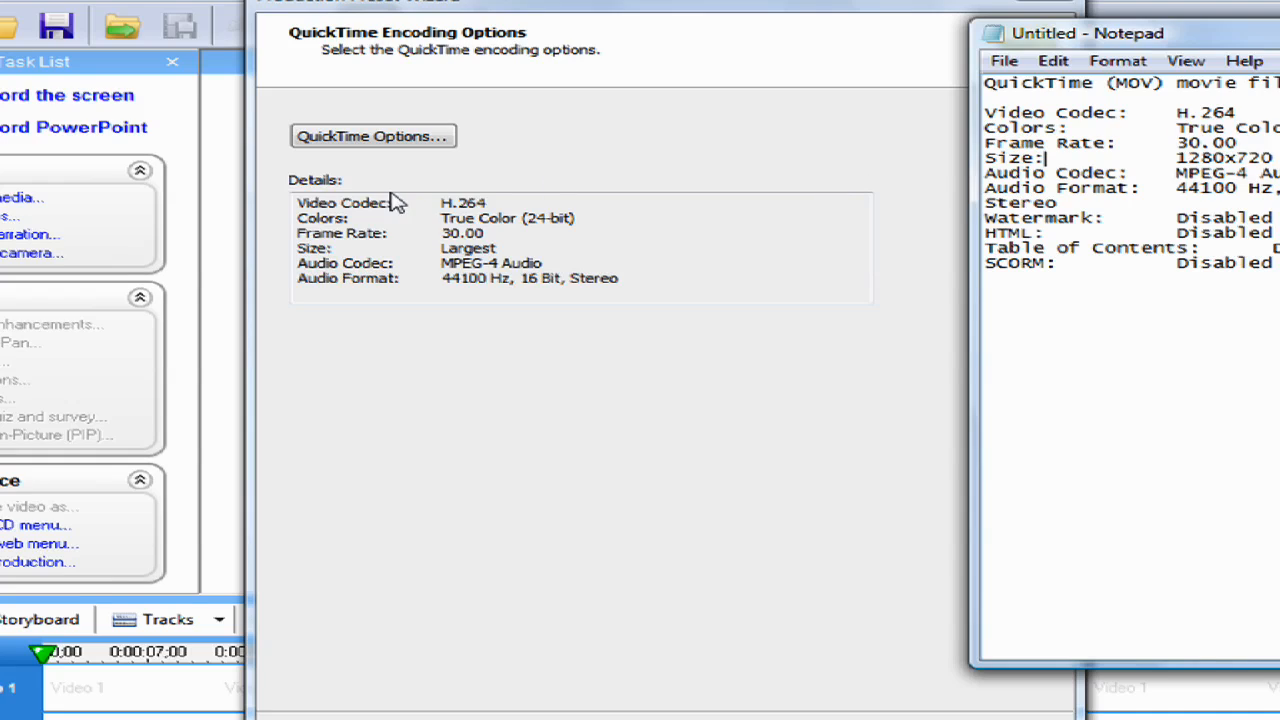
click(563, 218)
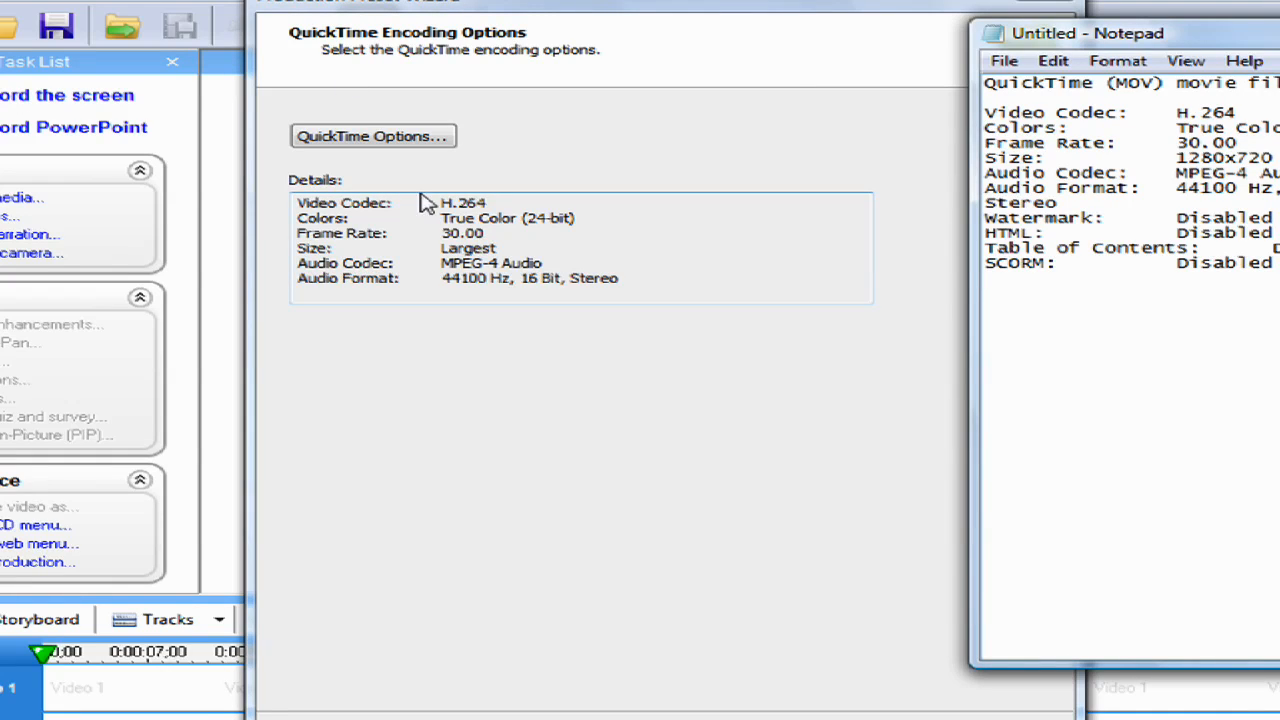
click(371, 135)
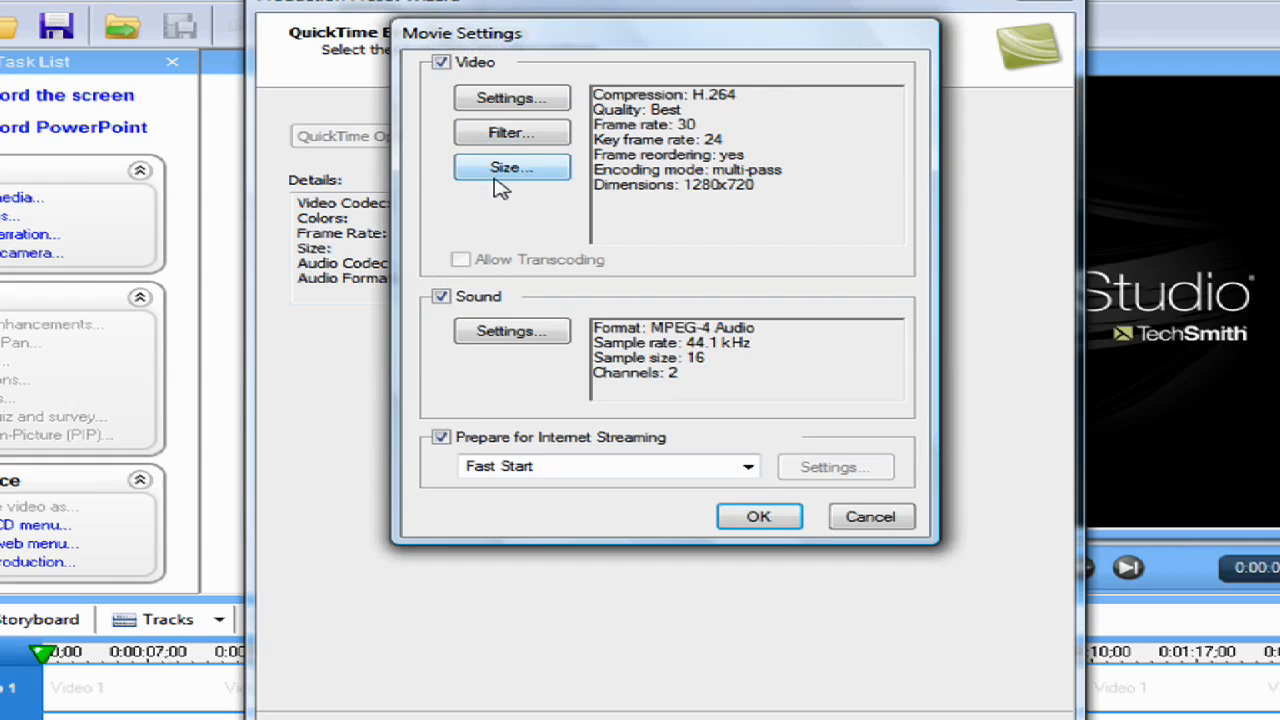
click(500, 172)
click(498, 174)
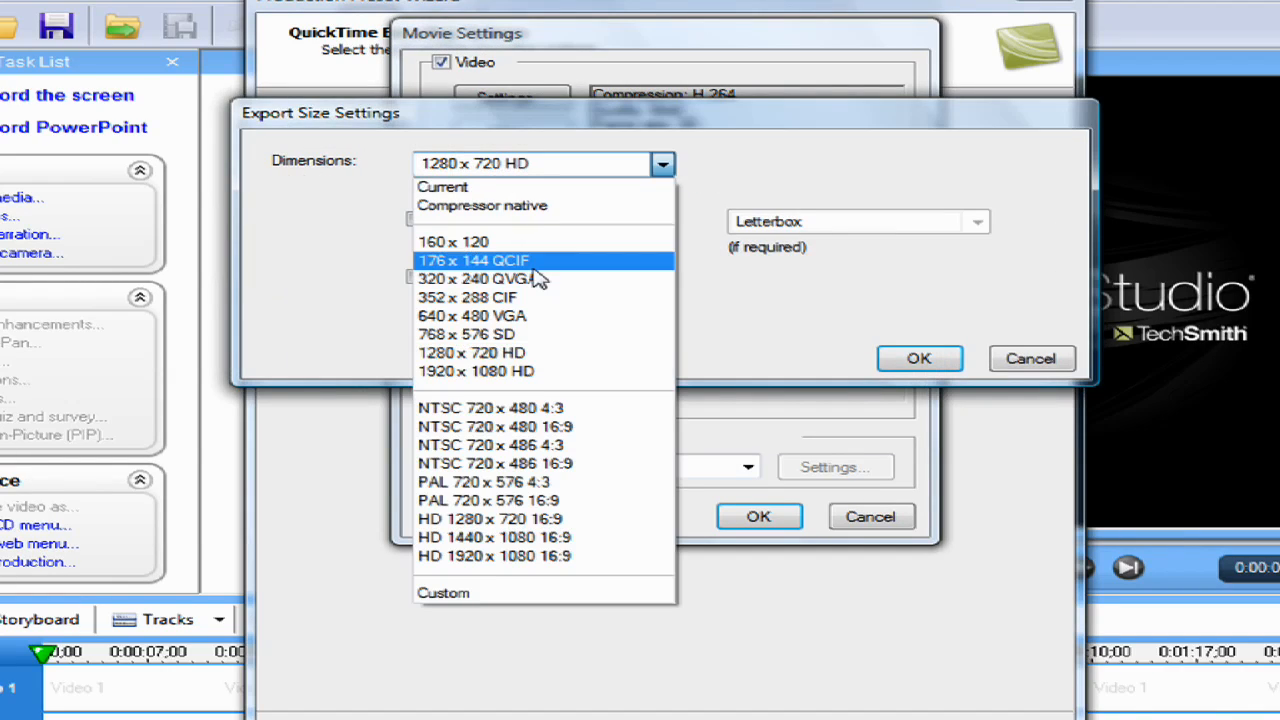
click(562, 359)
click(914, 359)
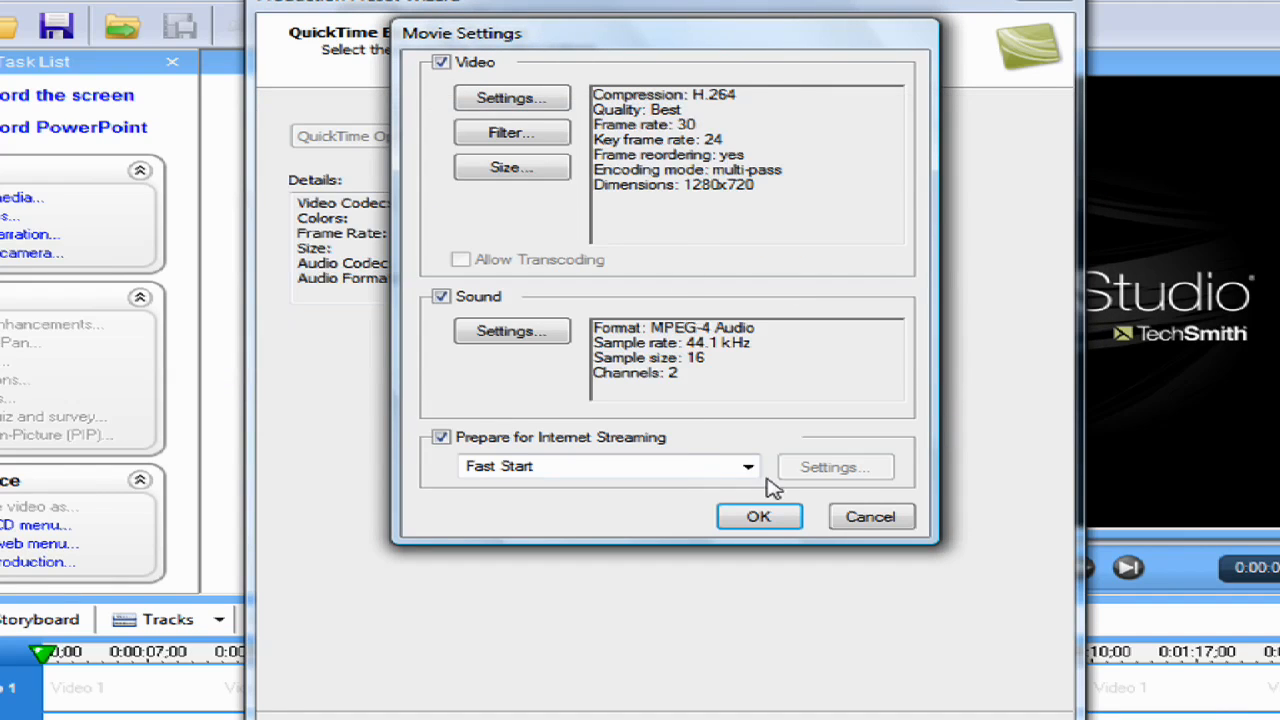
click(790, 522)
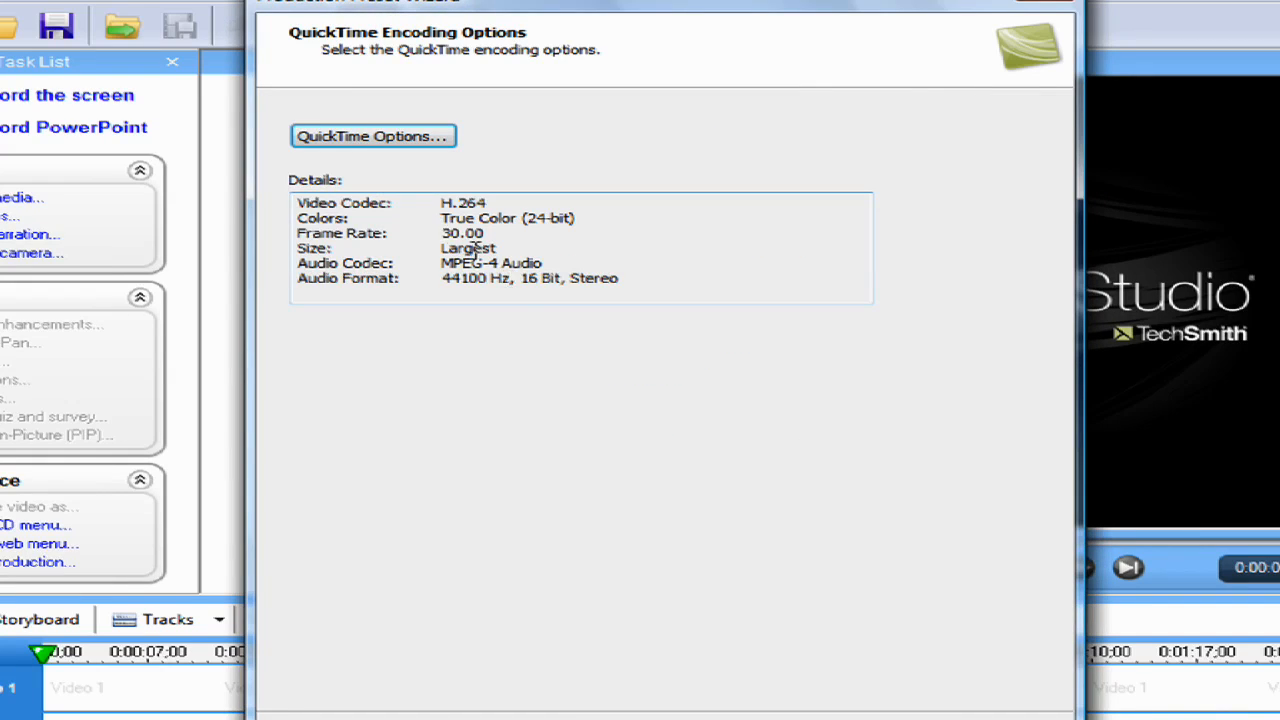
Set the preset's custom video size to 1280 wide by 720 high and continue through the preset wizard
click(370, 718)
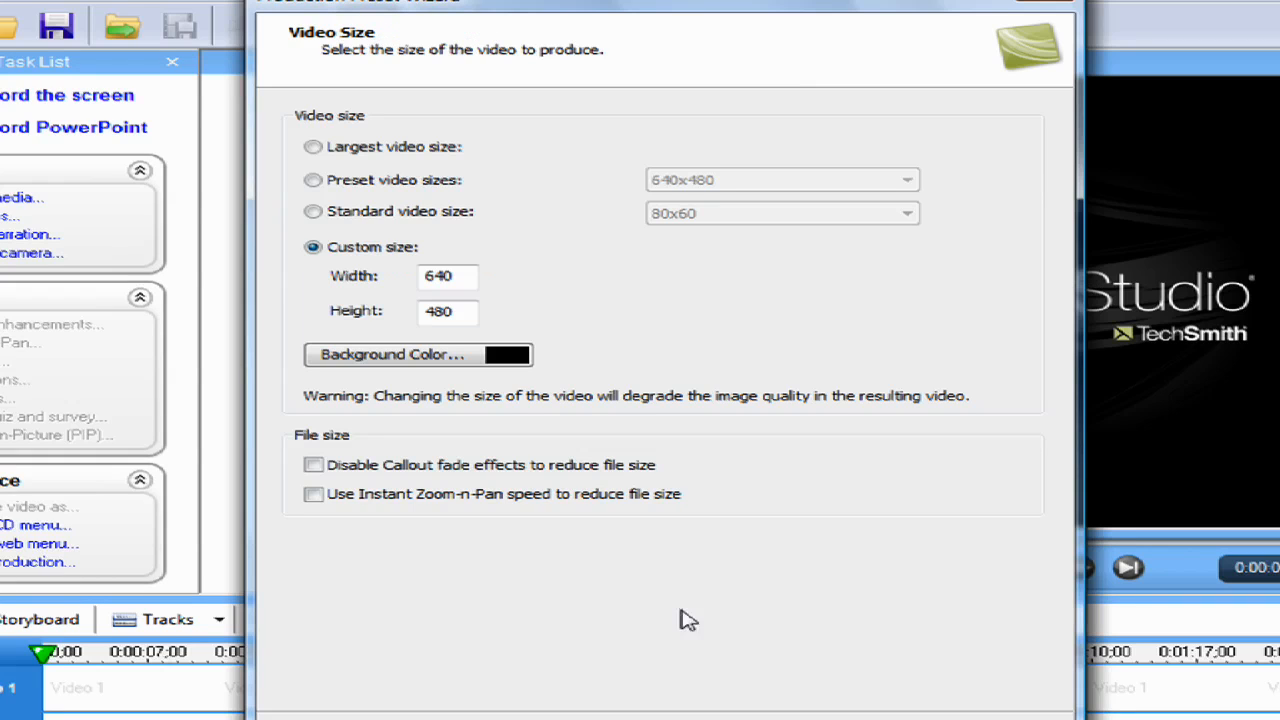
double_click(440, 272)
text(1280)
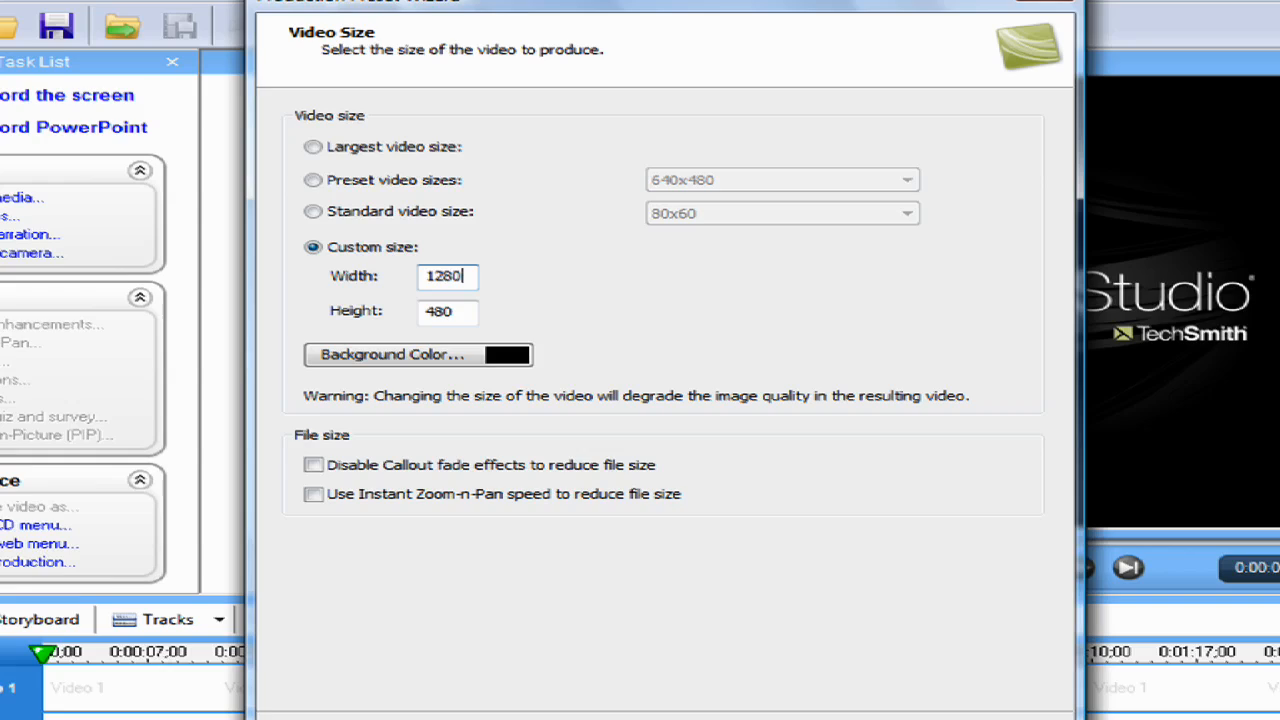
key(Tab)
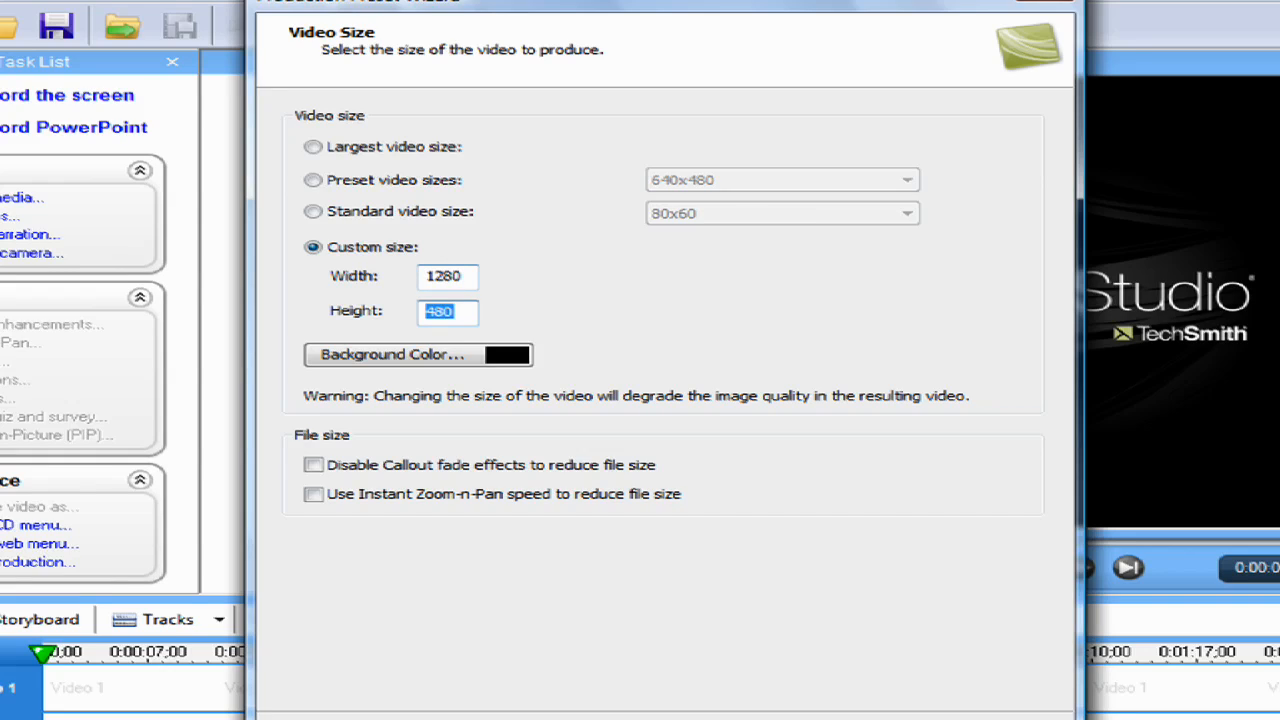
text(720)
click(773, 719)
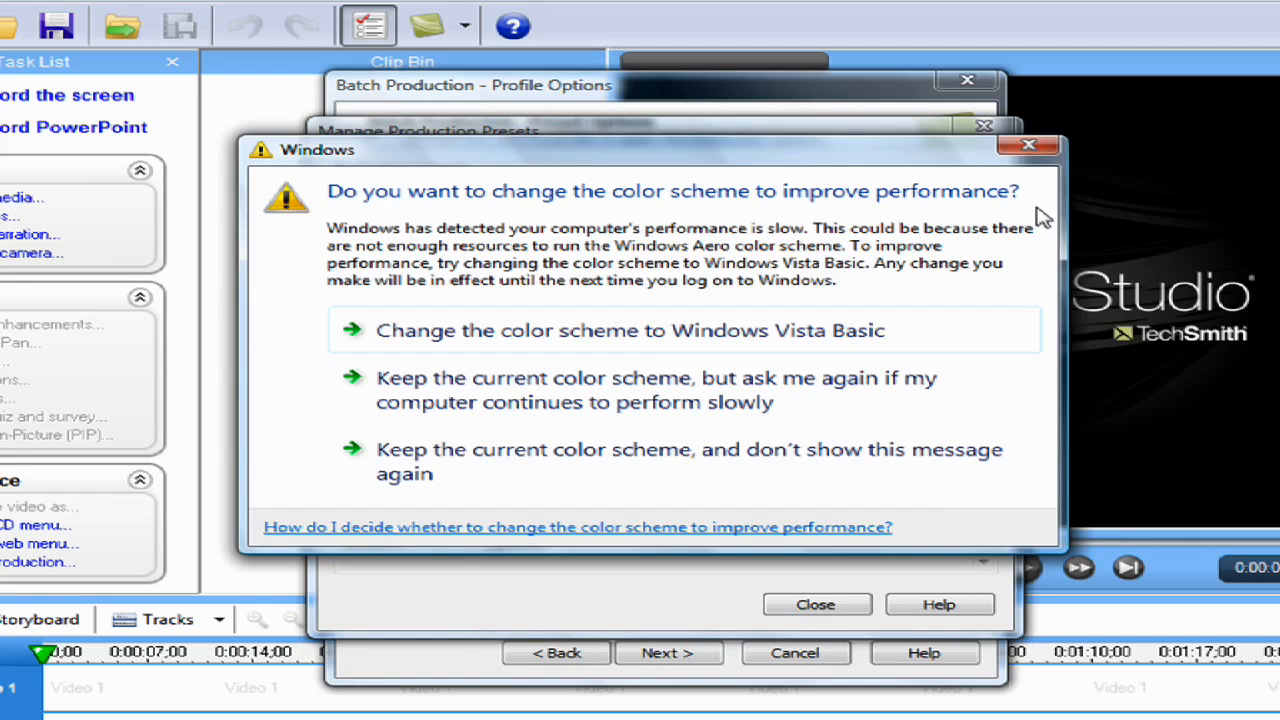
Dismiss the Windows color scheme prompt, then close the preset manager and cancel the batch production setup
click(1029, 147)
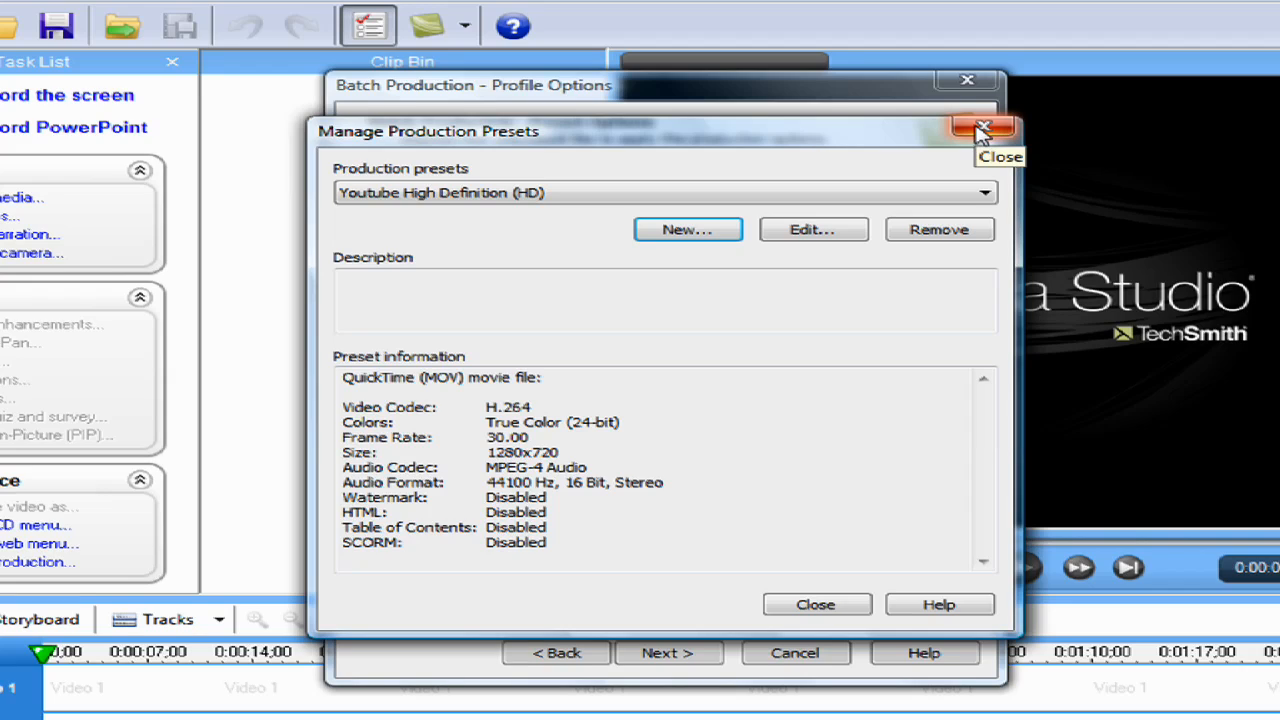
click(815, 606)
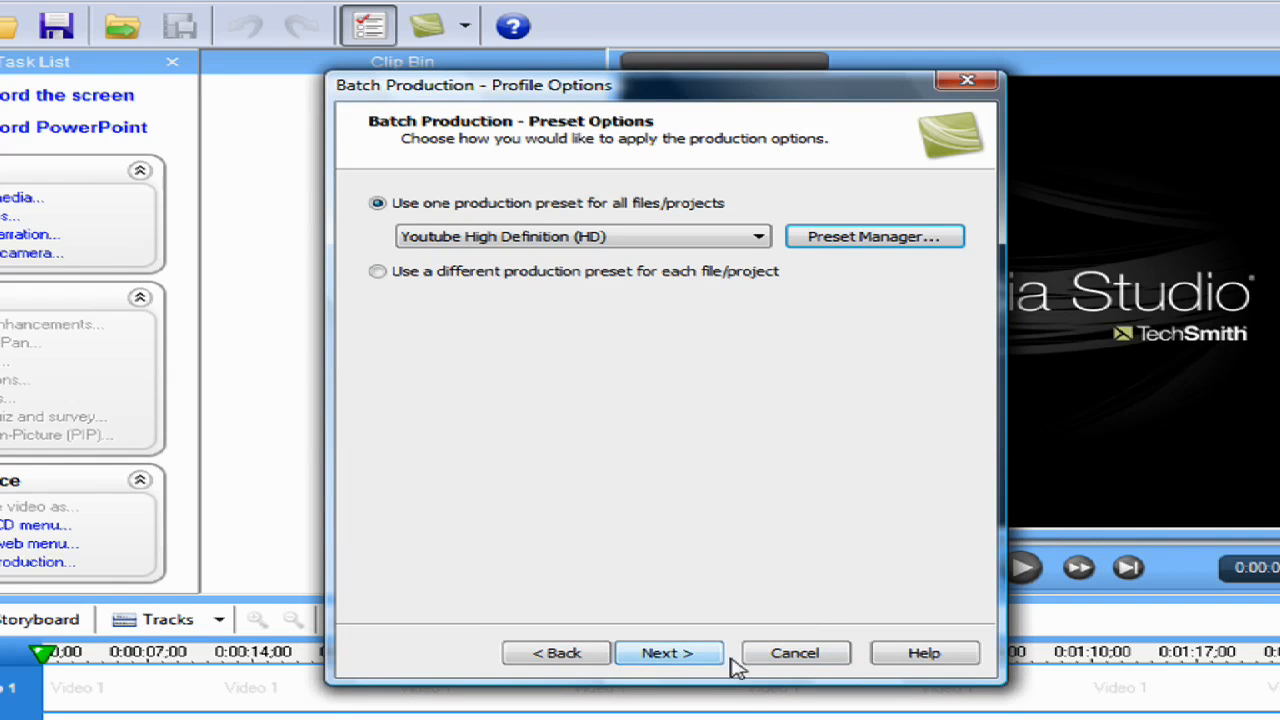
click(795, 653)
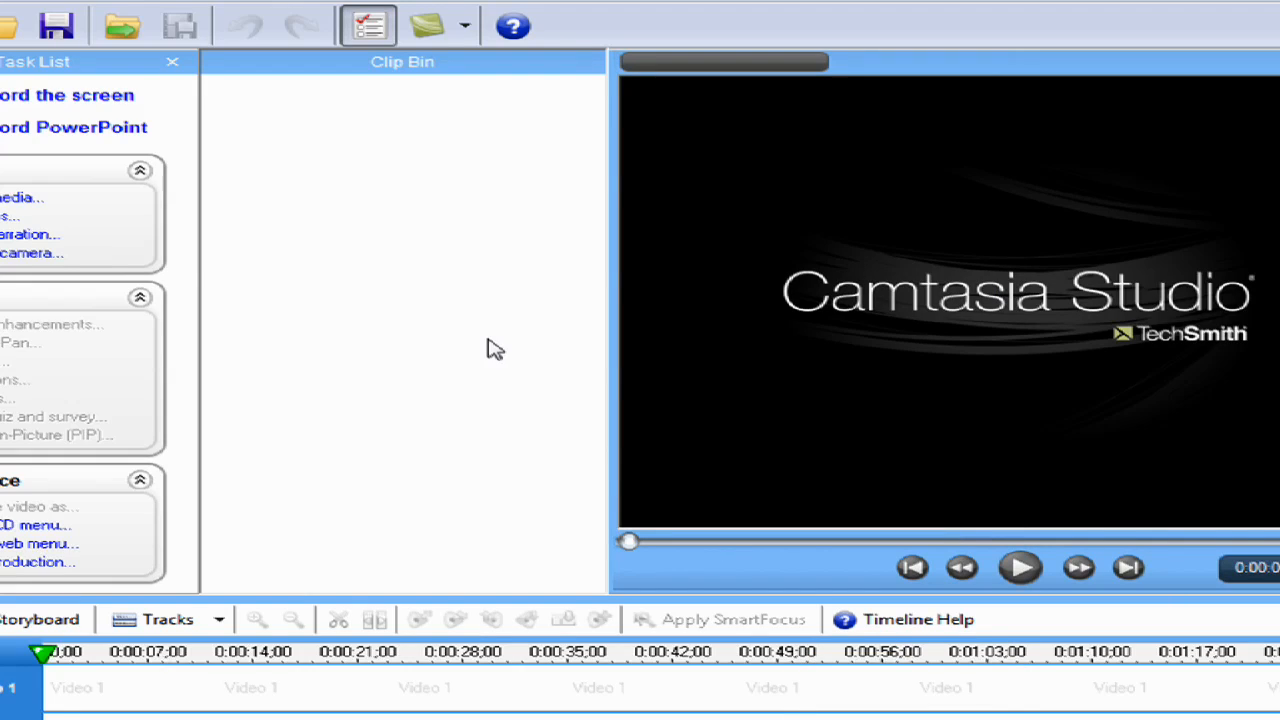
Import the capture-1.camrec recording from the Desktop folder and place it on the Video 1 track
click(118, 27)
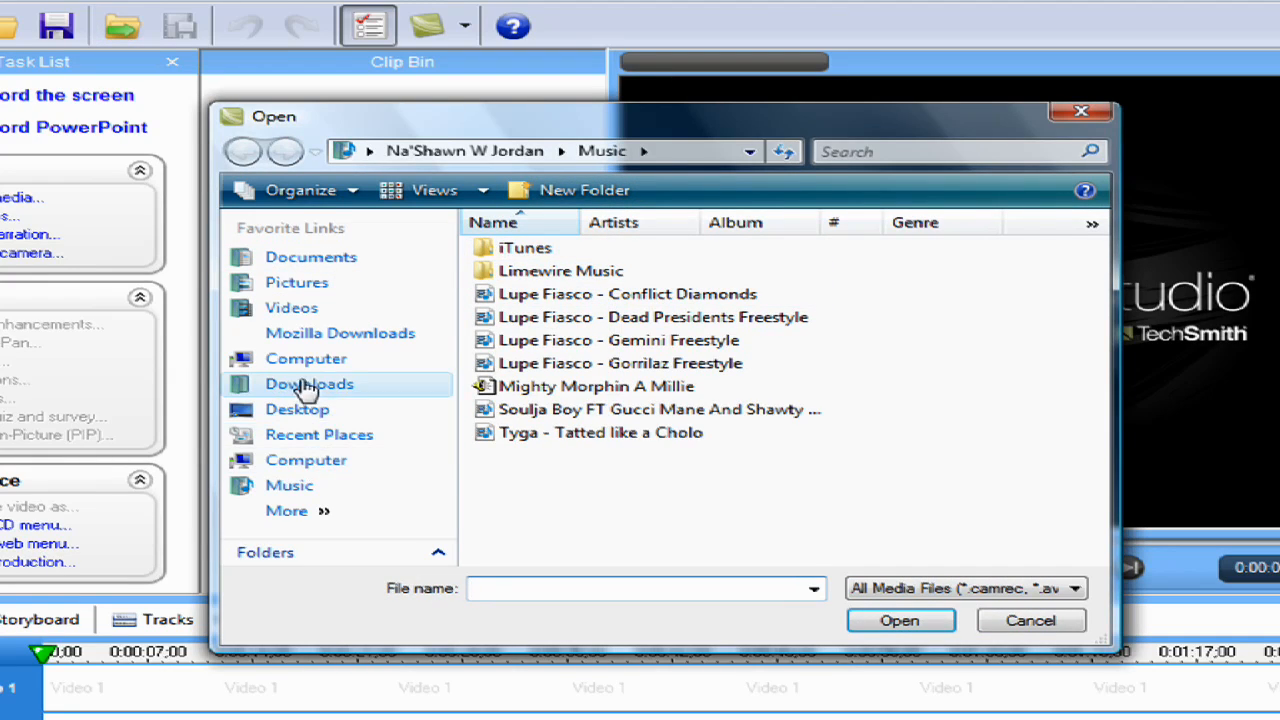
click(312, 410)
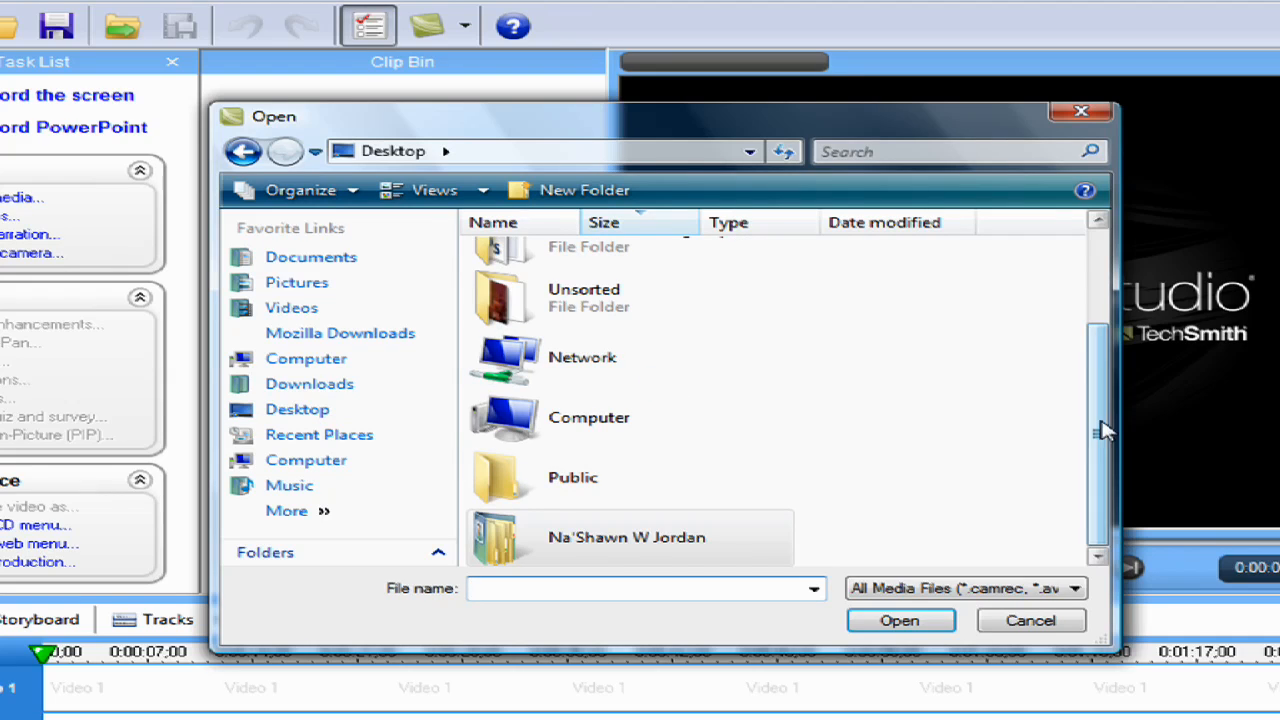
drag(1100, 429, 1075, 295)
double_click(605, 330)
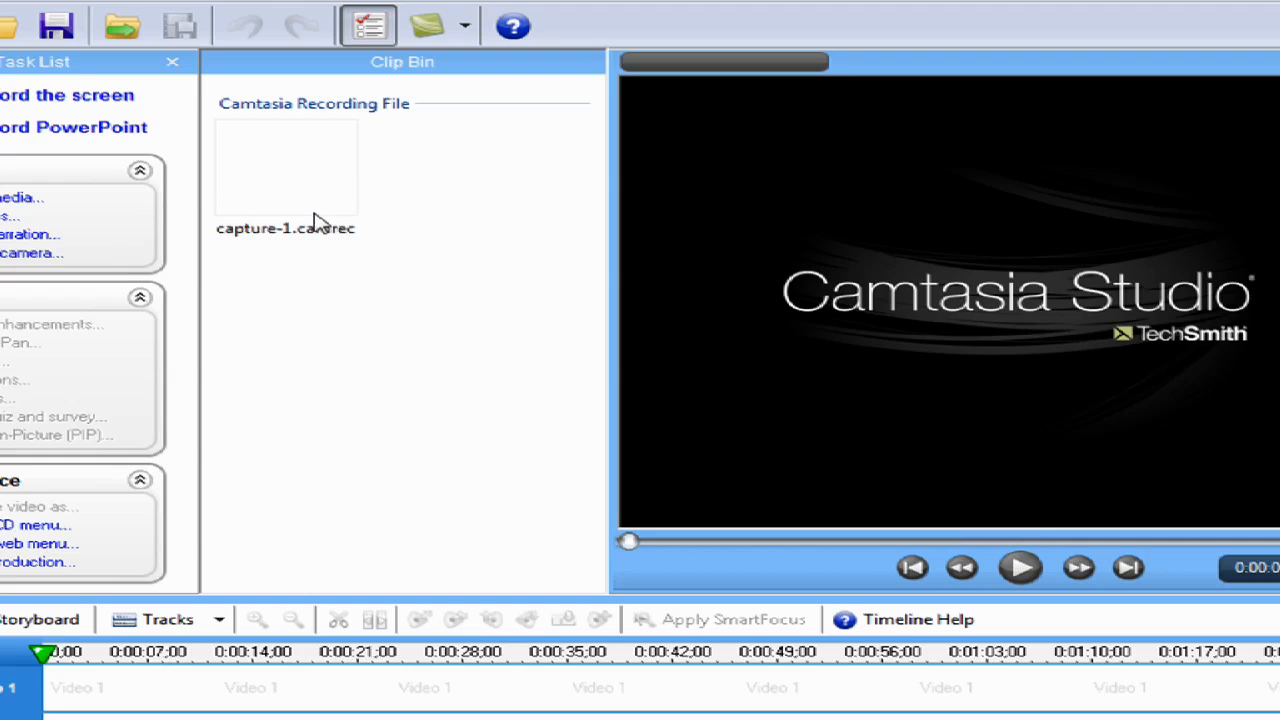
drag(314, 214, 206, 708)
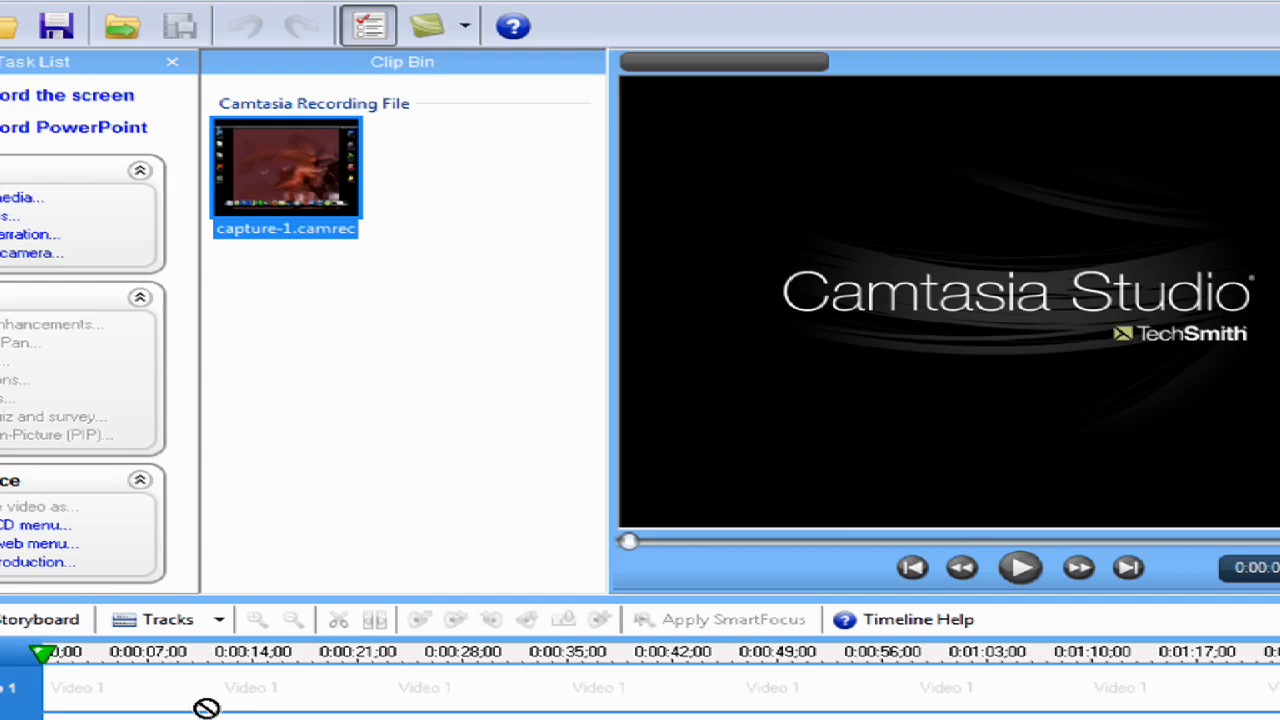
mouse_move(206, 708)
mouse_down()
mouse_move(217, 680)
mouse_move(203, 687)
mouse_up()
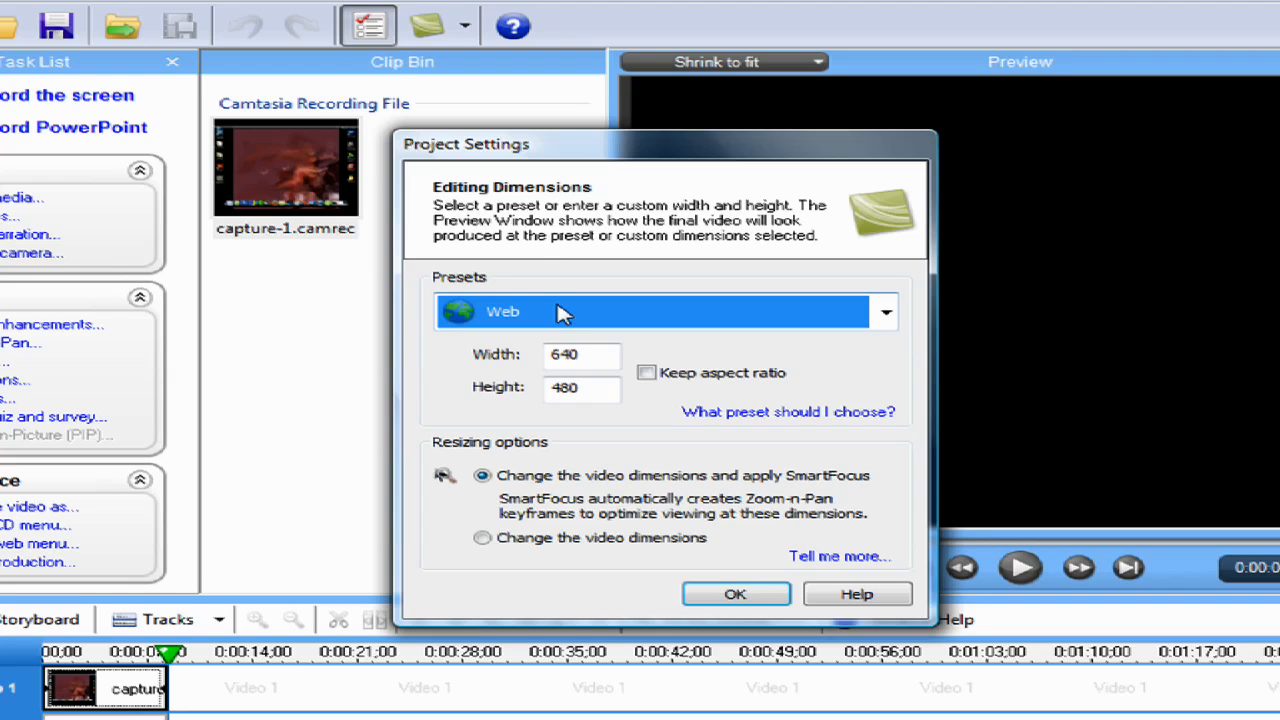
Set the project's editing dimensions to the Youtube High Definition (HD) preset, keeping the SmartFocus resizing option
click(562, 313)
click(562, 313)
click(527, 327)
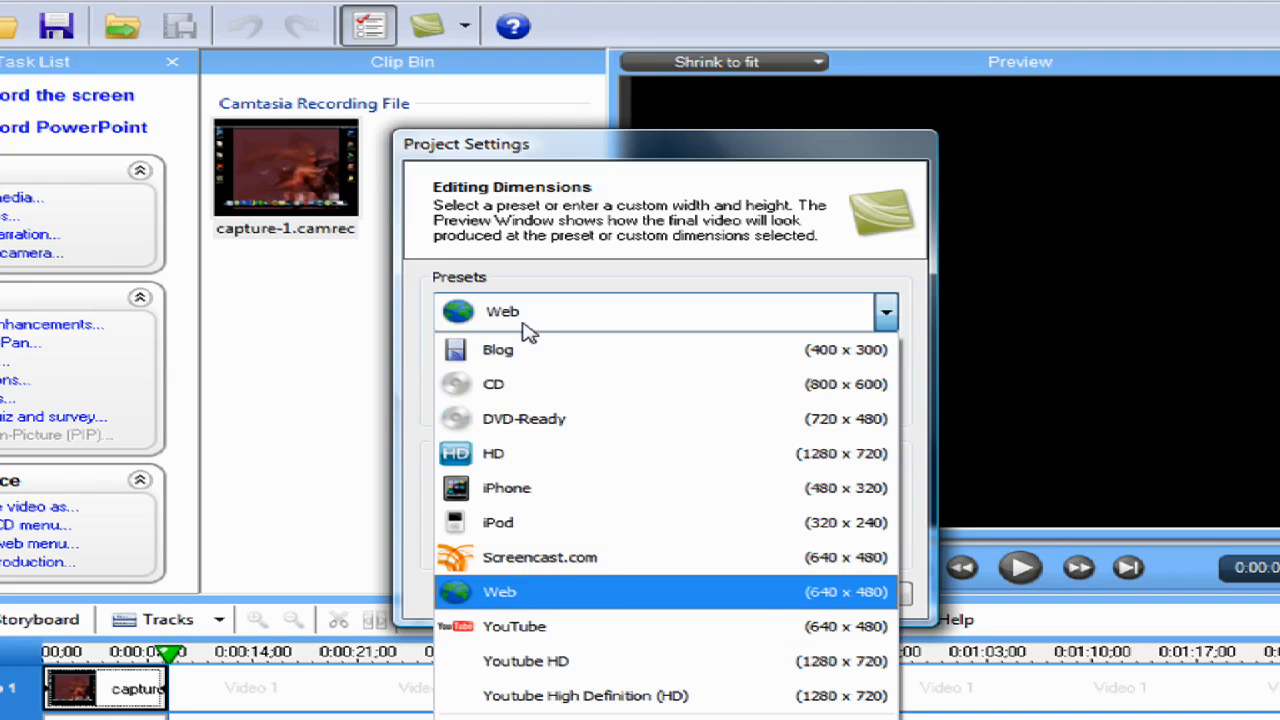
click(576, 697)
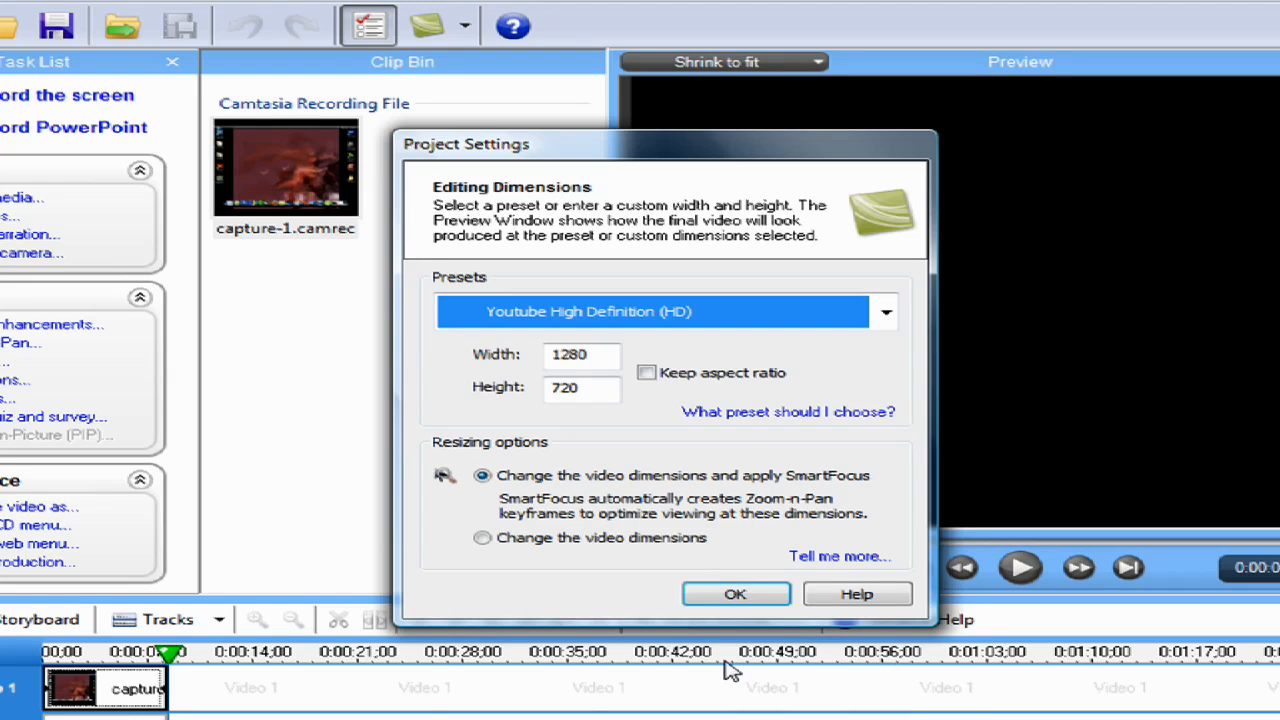
click(729, 600)
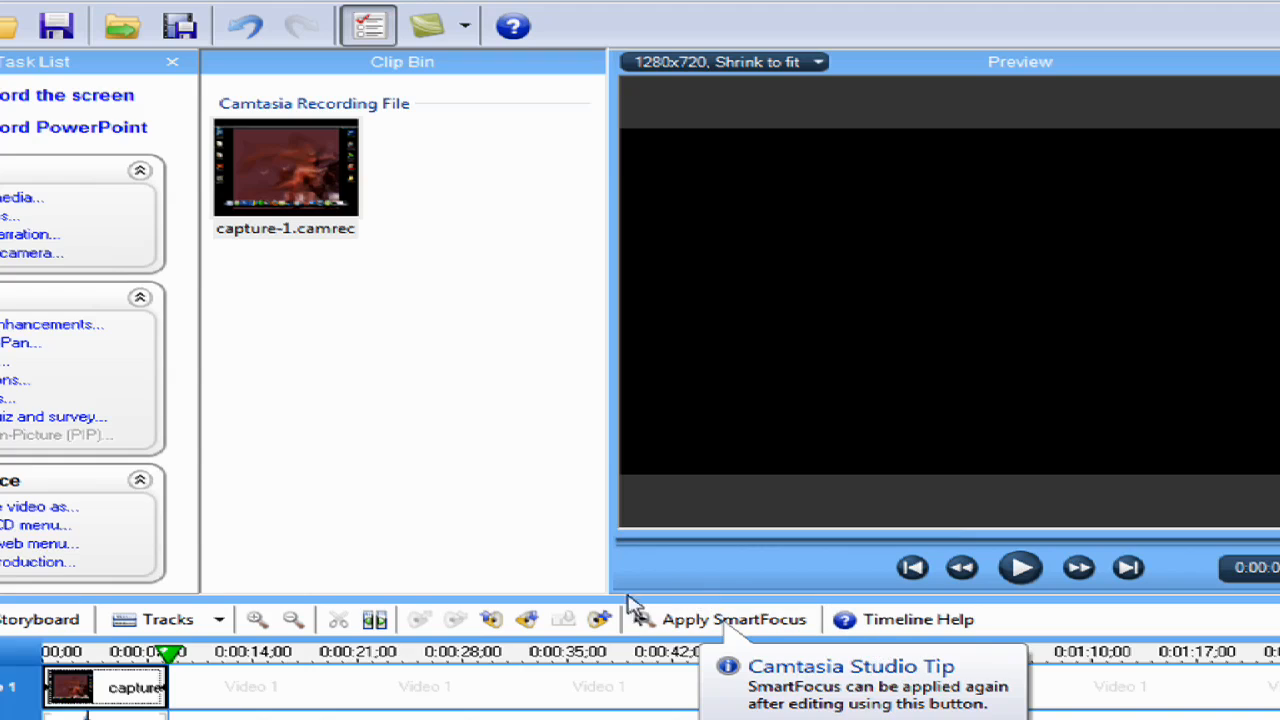
Play the clip in the preview and return the playhead to the start of the timeline
click(1020, 568)
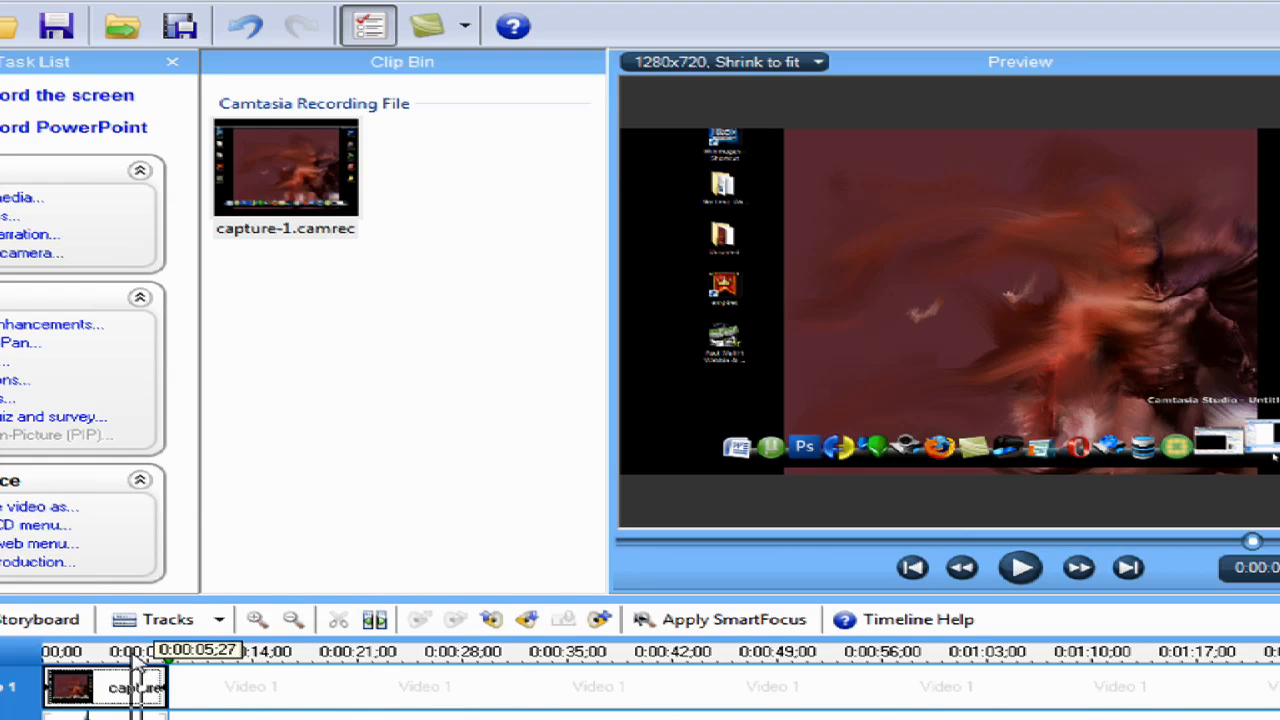
click(913, 568)
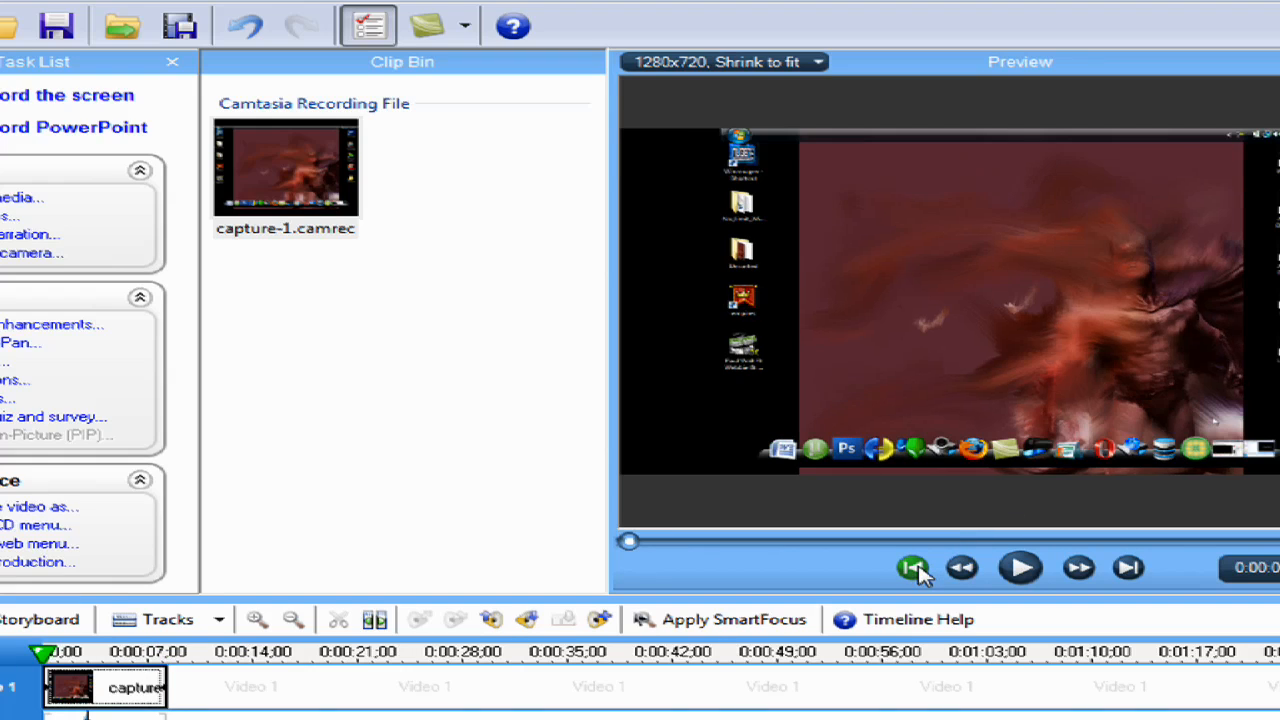
Open the Zoom-n-Pan properties and adjust the zoom frame to about 135% over the lower part of the recorded desktop
click(14, 346)
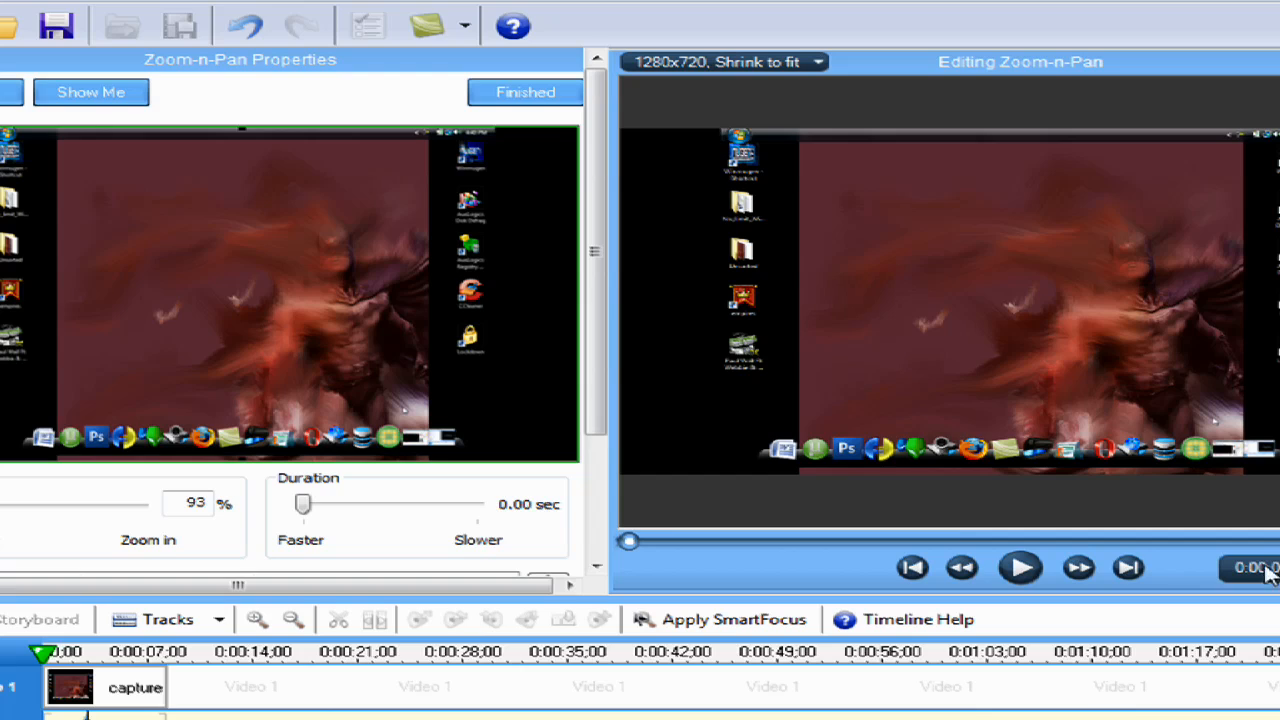
drag(608, 323, 560, 310)
drag(578, 128, 541, 246)
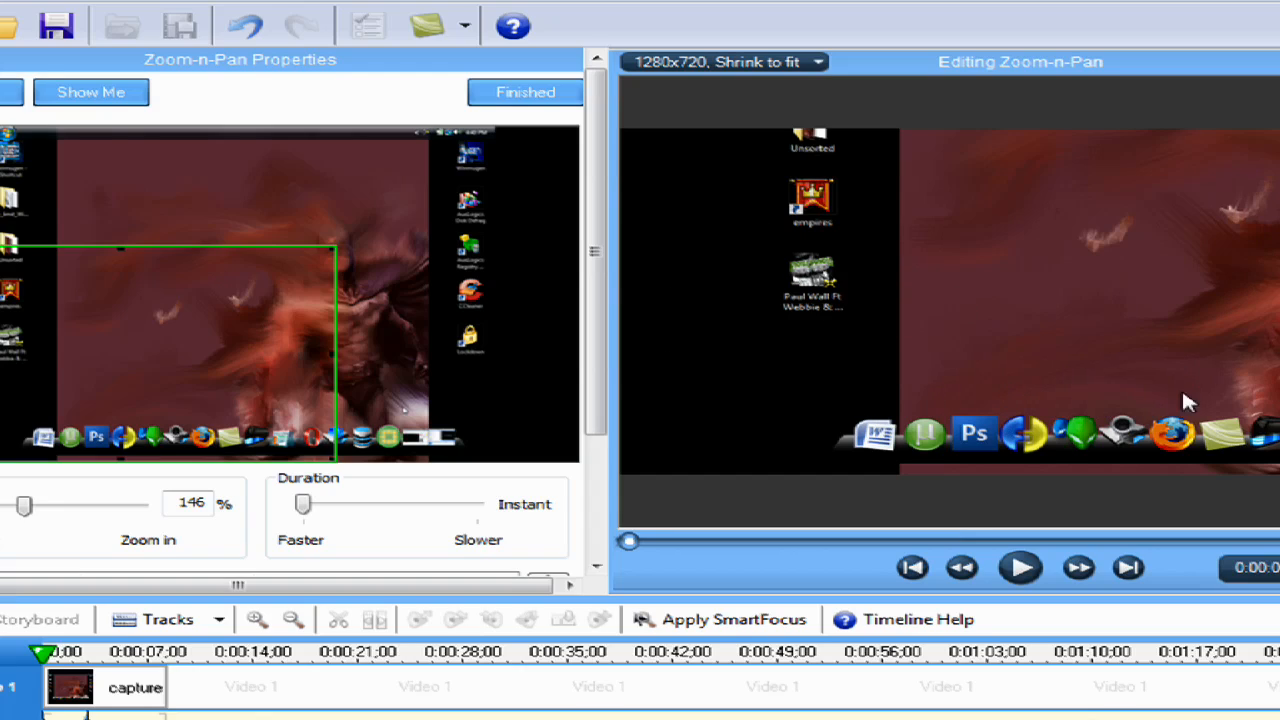
drag(260, 323, 346, 306)
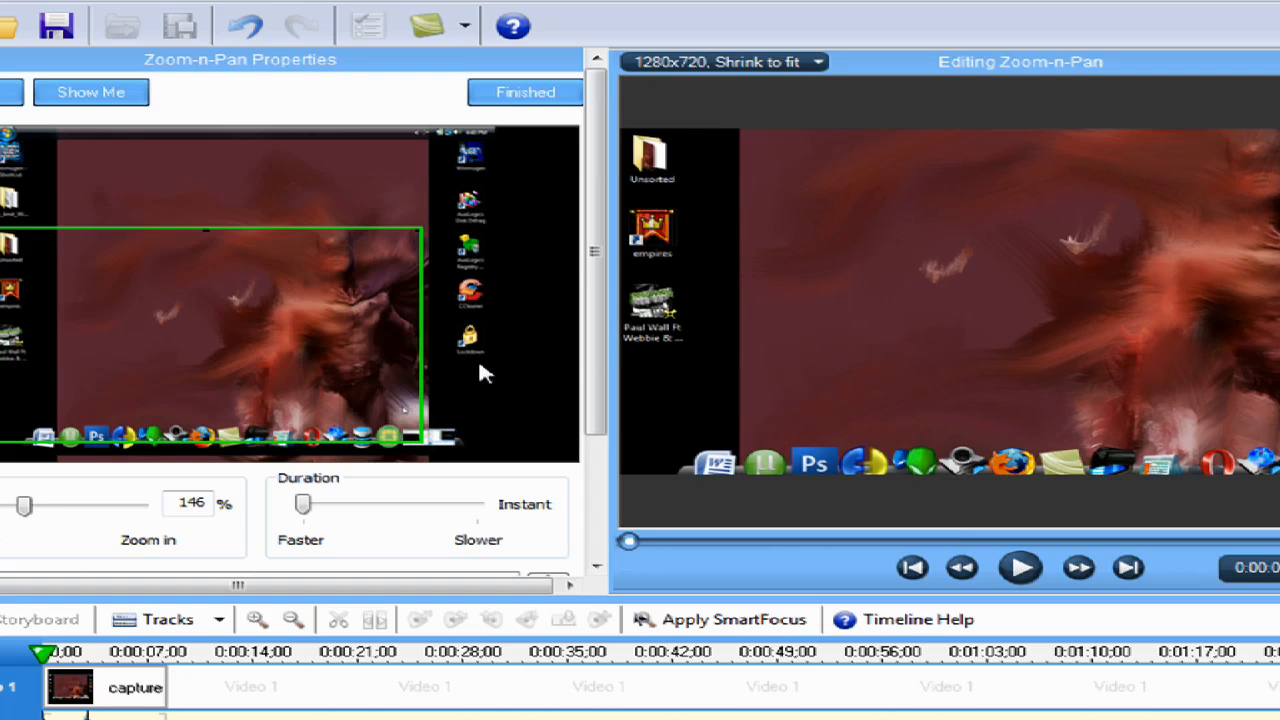
drag(424, 440, 490, 466)
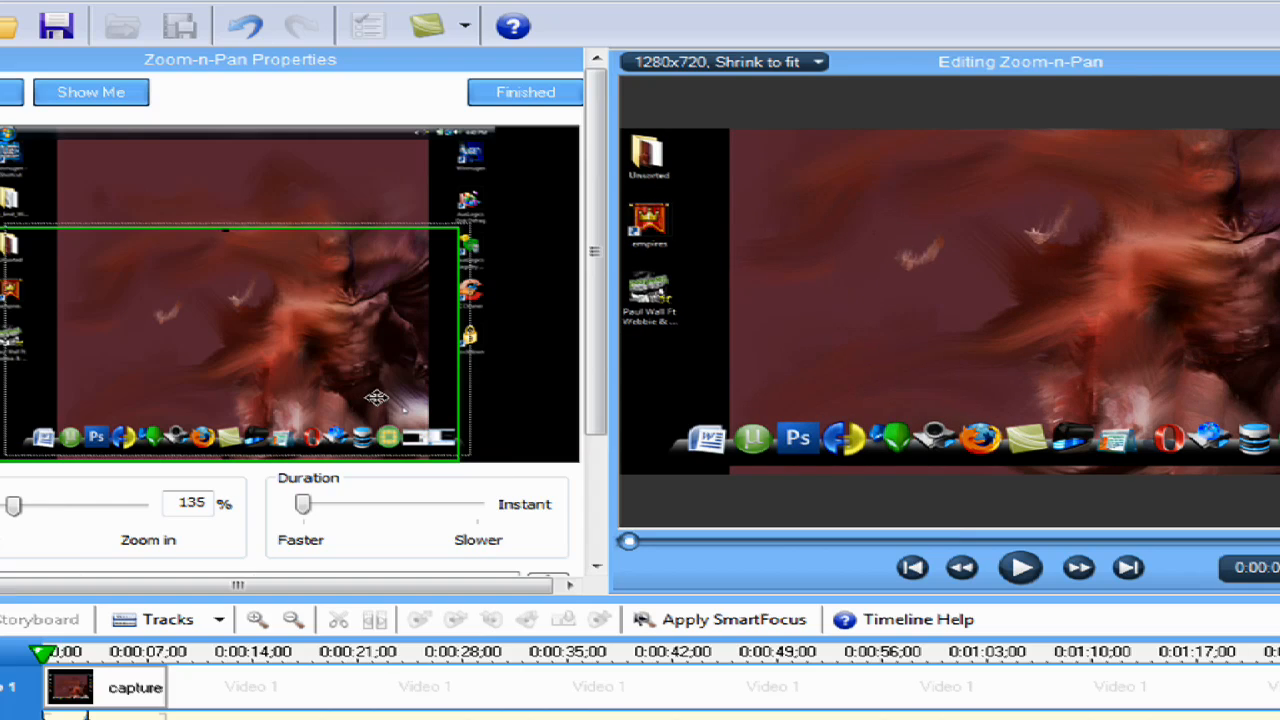
drag(377, 398, 377, 398)
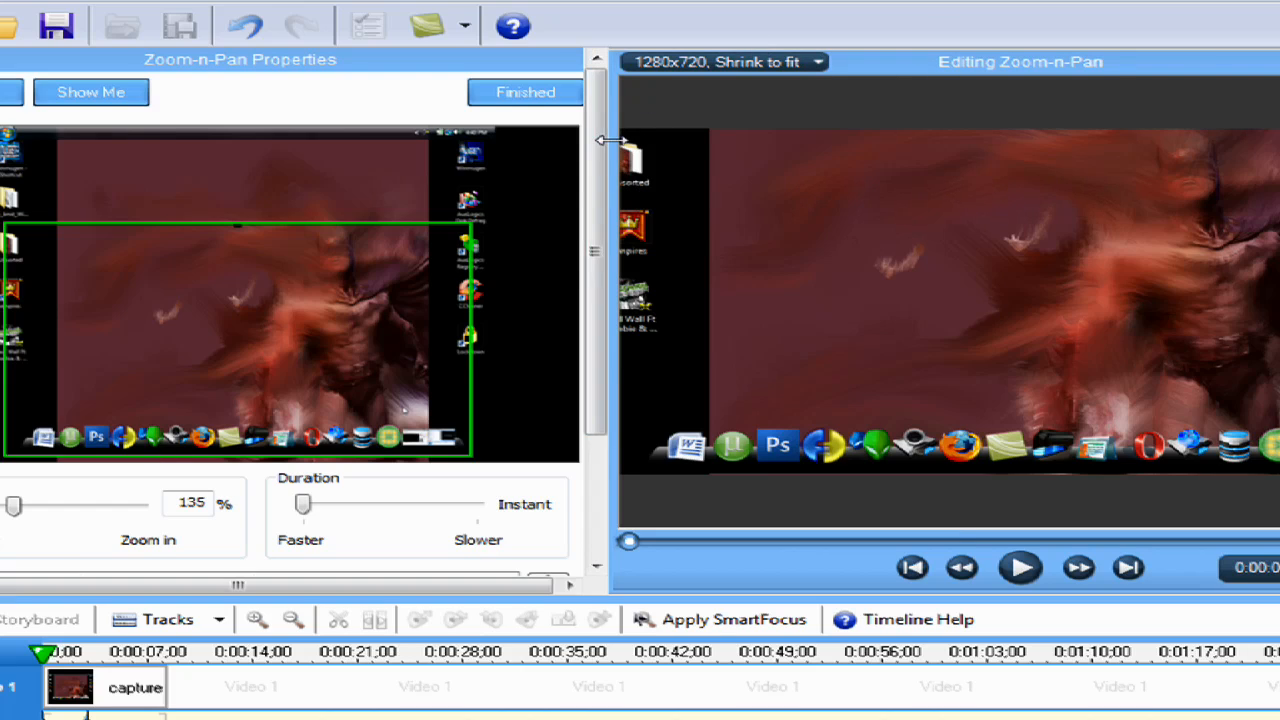
Widen the Zoom-n-Pan properties area, reduce the opening zoom to 126%, and play the clip to check it
drag(611, 137, 1099, 215)
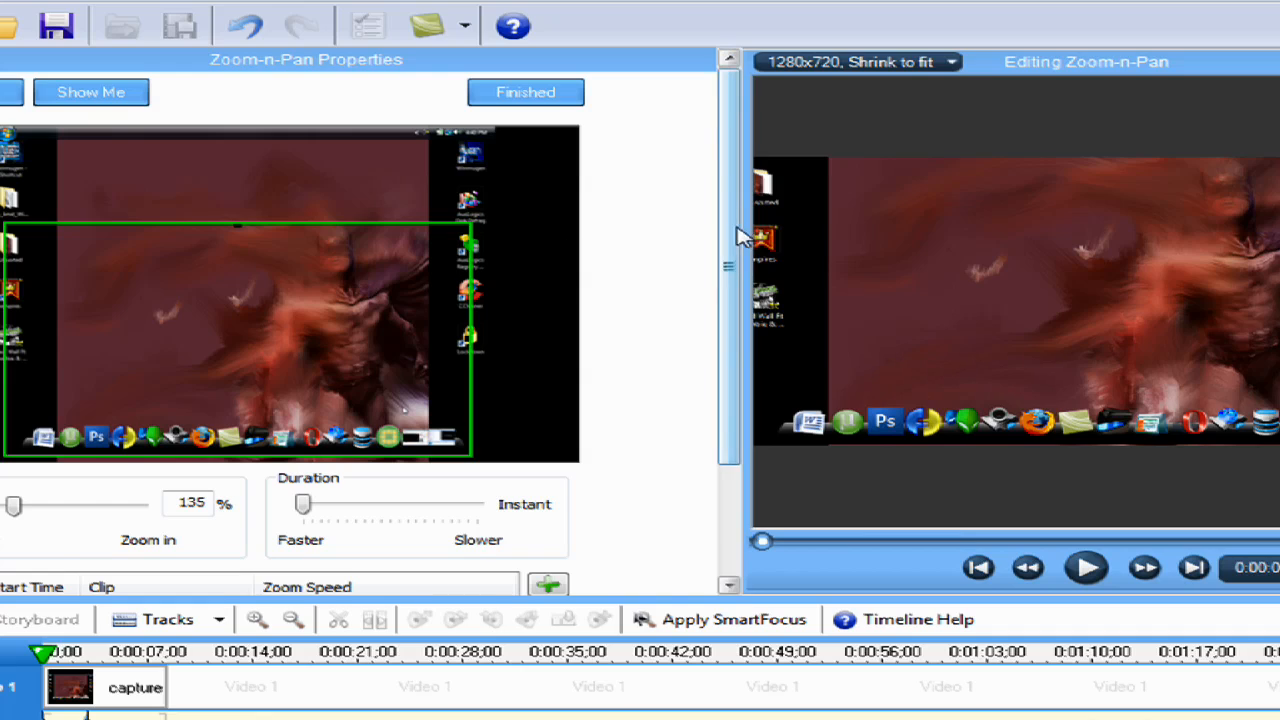
drag(737, 234, 712, 325)
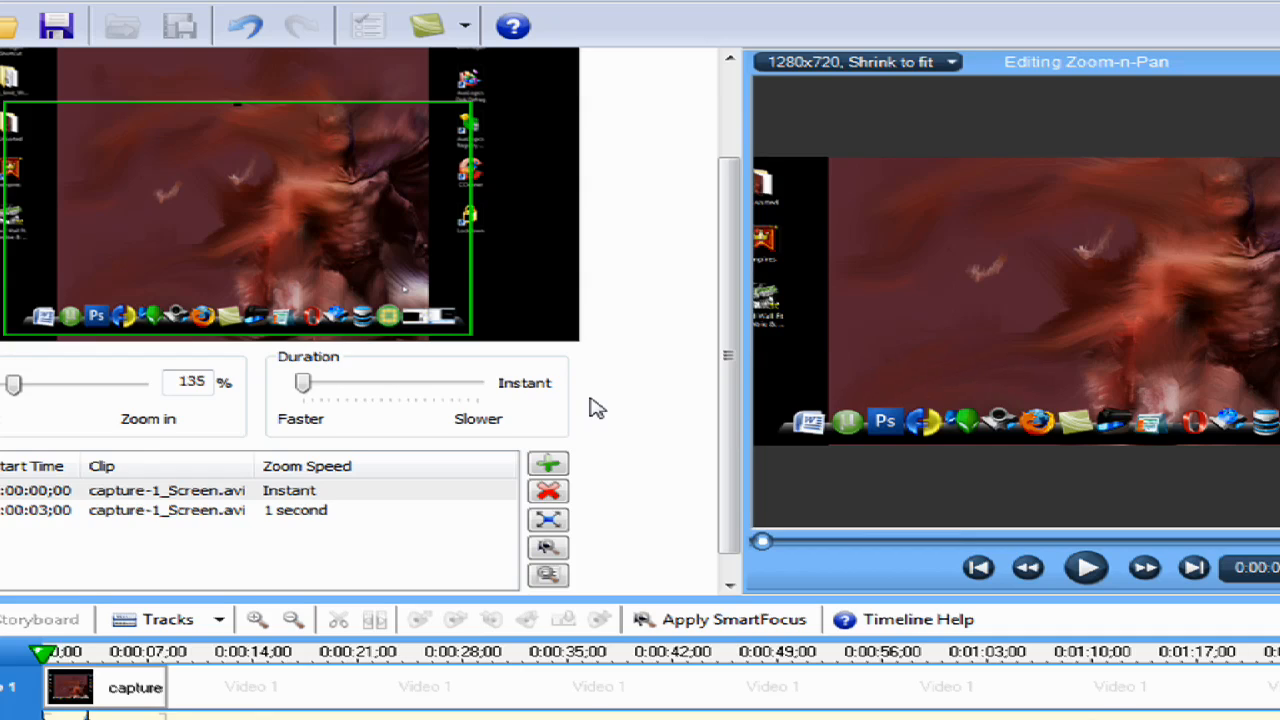
mouse_move(13, 386)
mouse_down()
mouse_move(1, 386)
mouse_move(52, 392)
mouse_move(4, 397)
mouse_up()
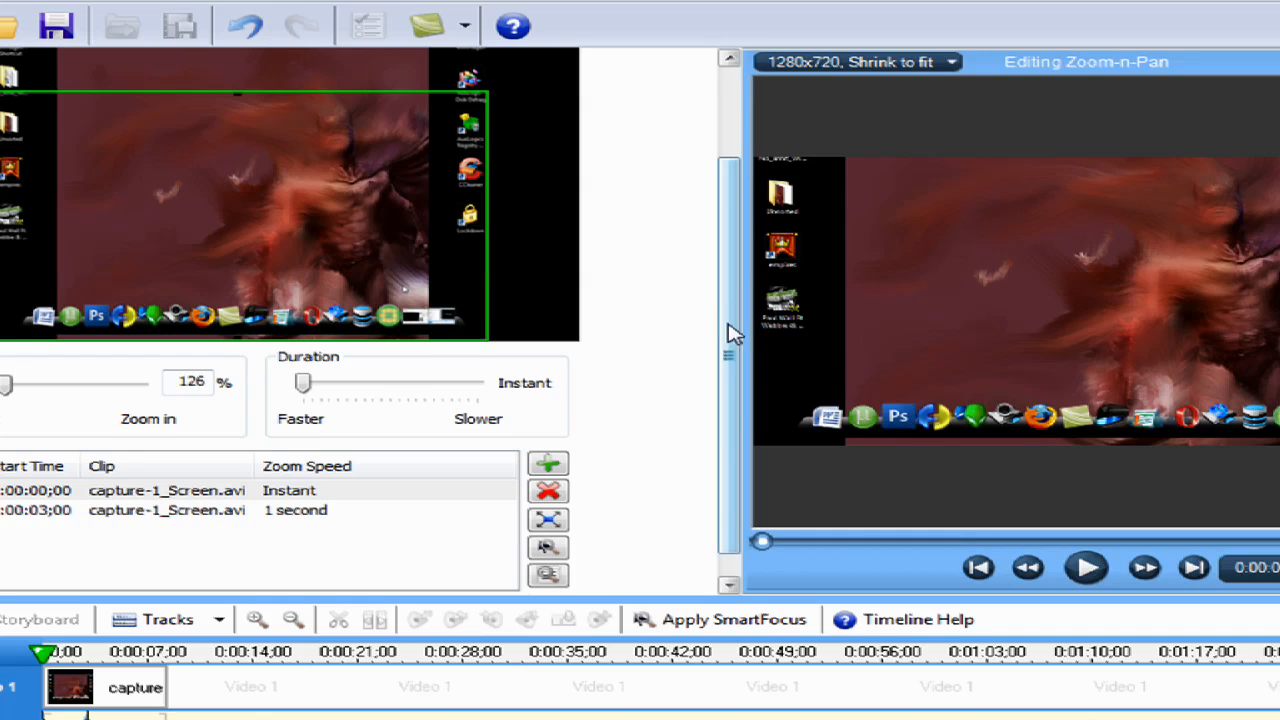
drag(731, 331, 757, 251)
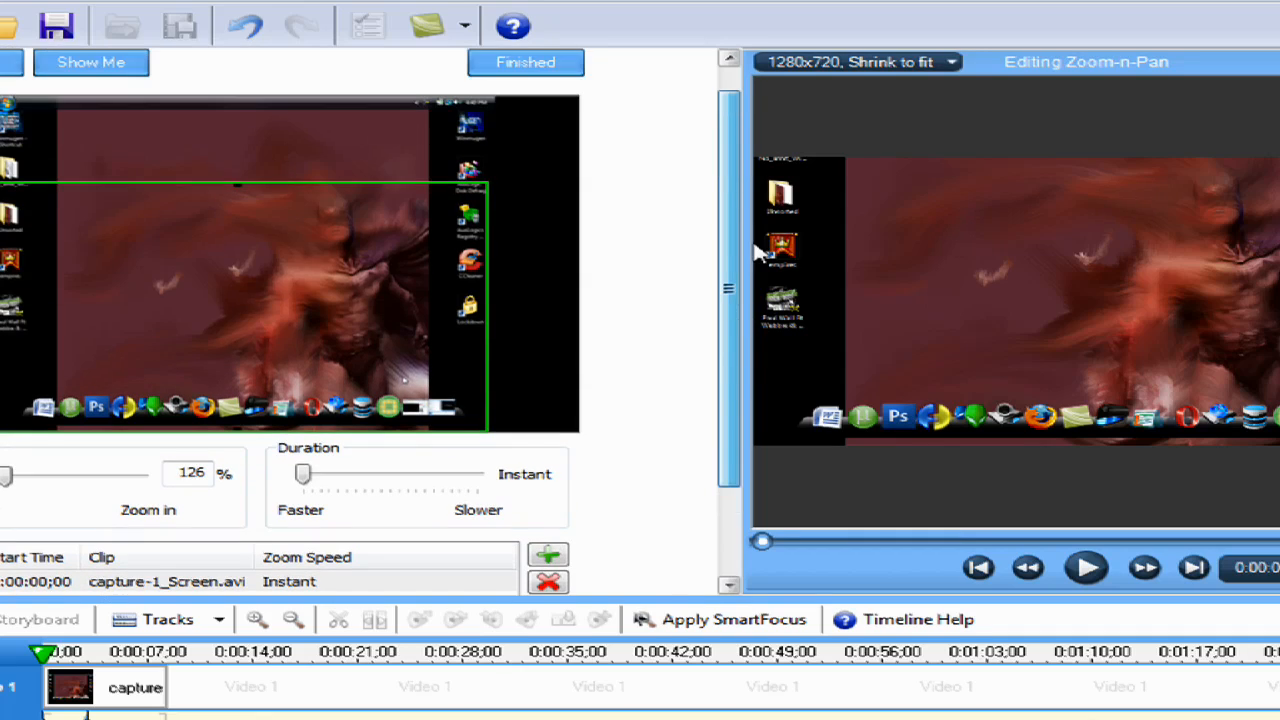
click(572, 78)
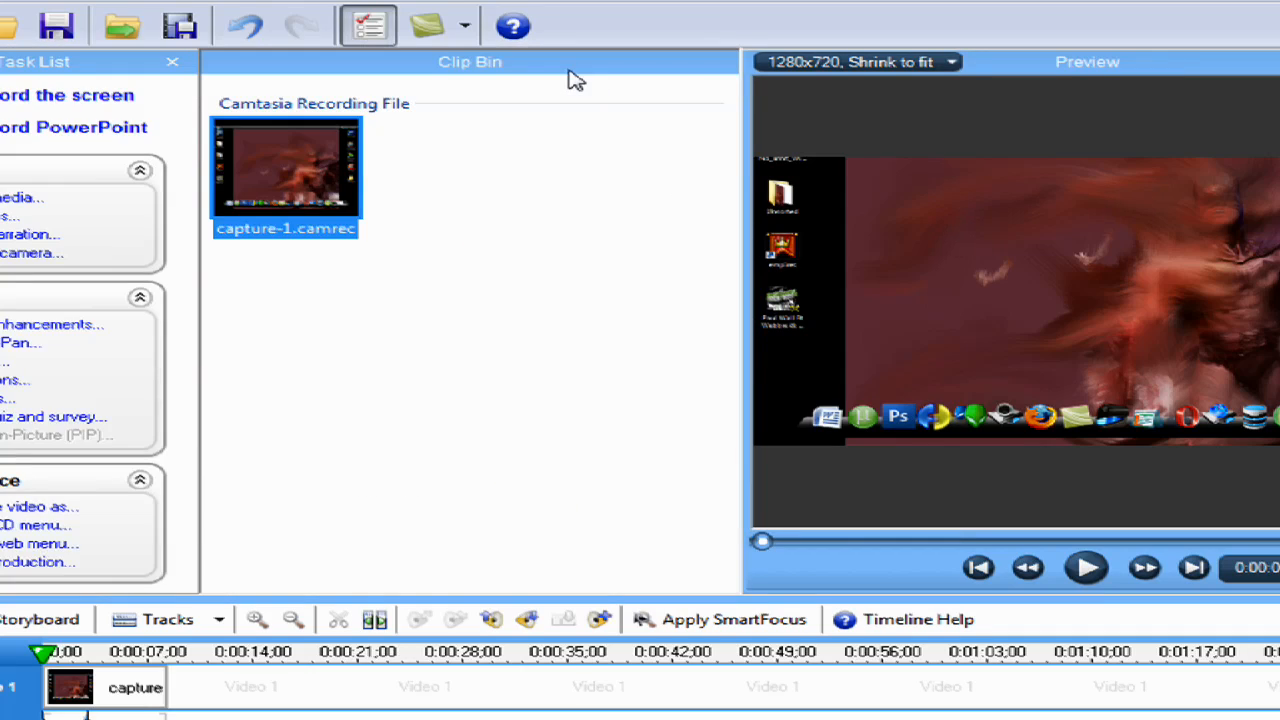
click(1100, 570)
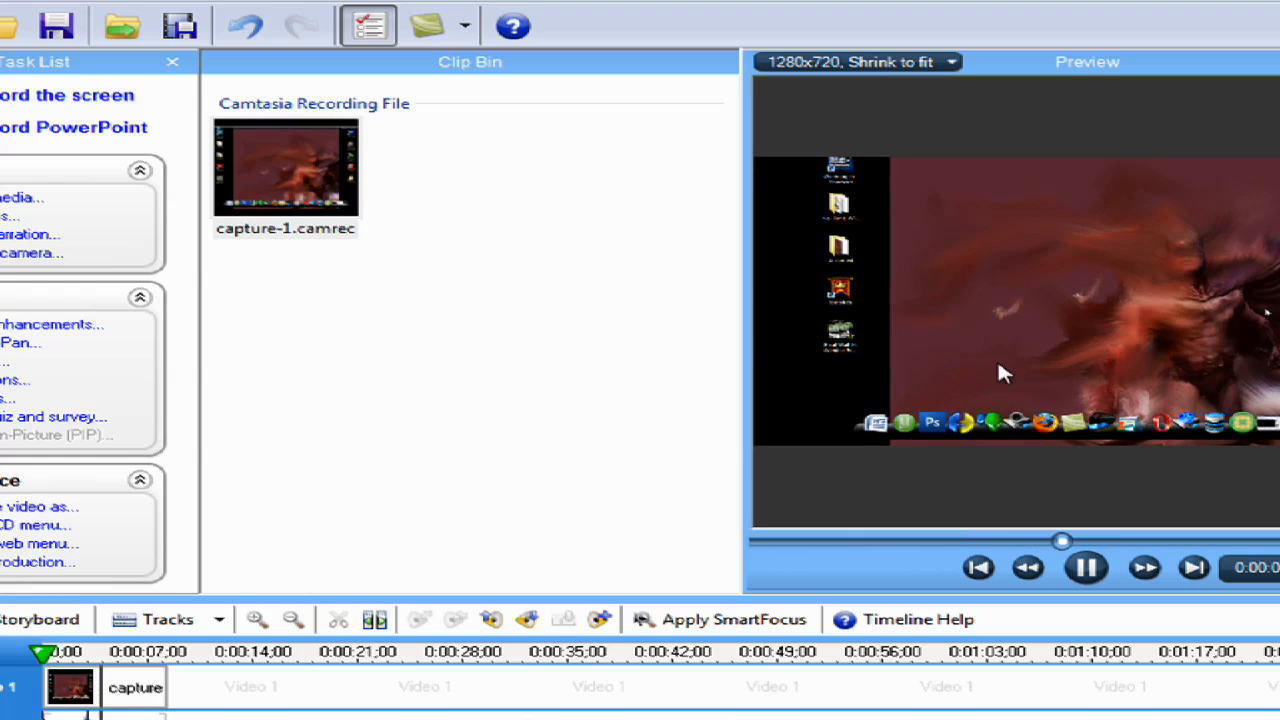
click(1086, 567)
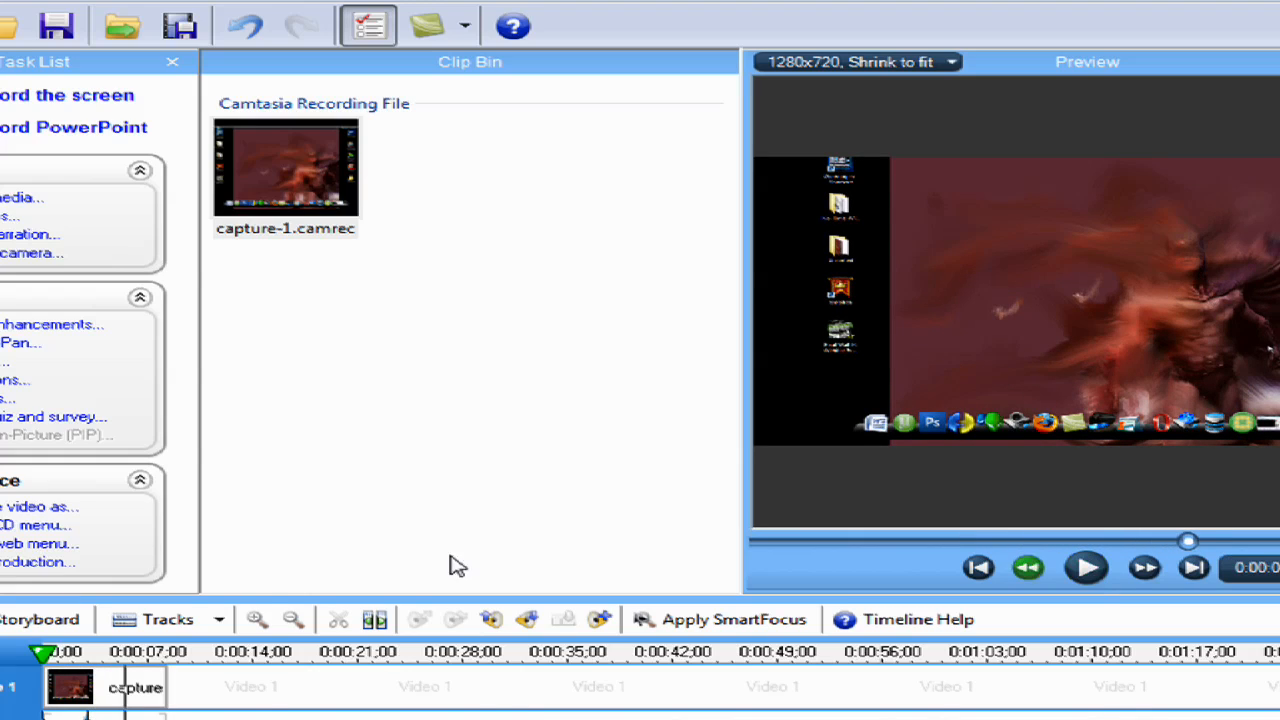
Delete the Zoom-n-Pan effect at 0:00:03;00 from the clip and finish the zoom editing
click(257, 620)
click(257, 620)
click(257, 620)
click(257, 620)
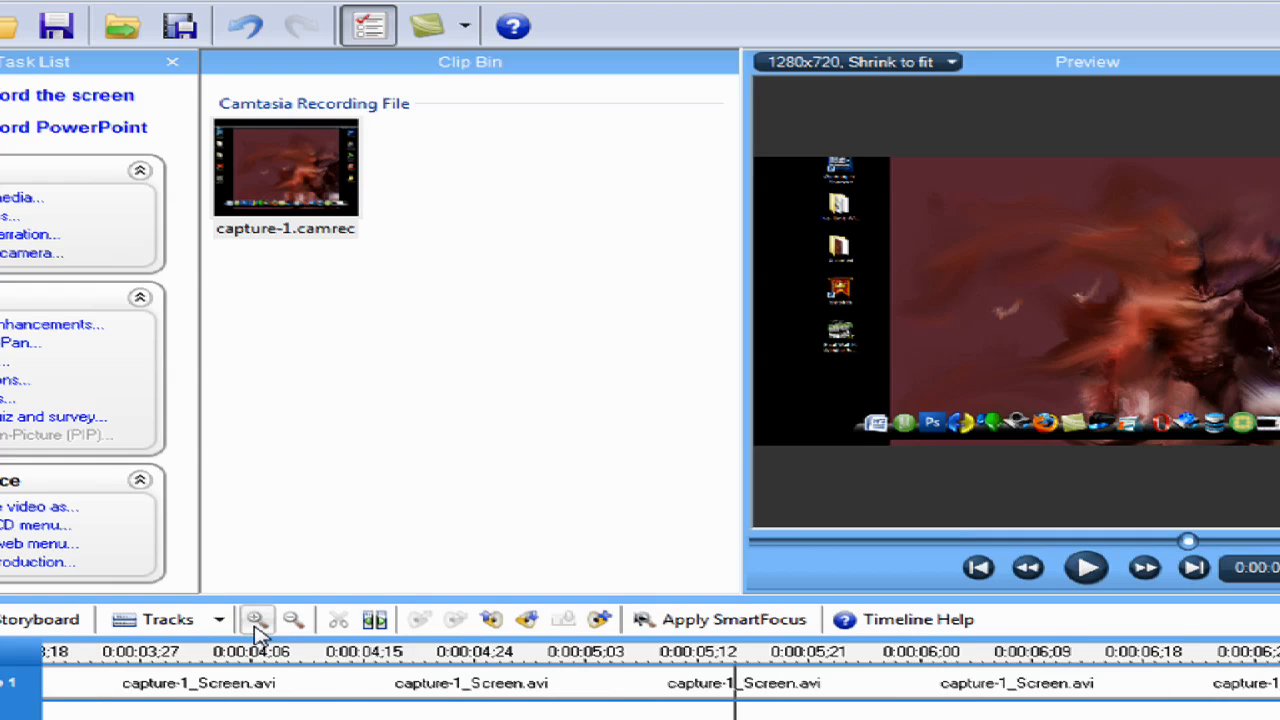
click(303, 626)
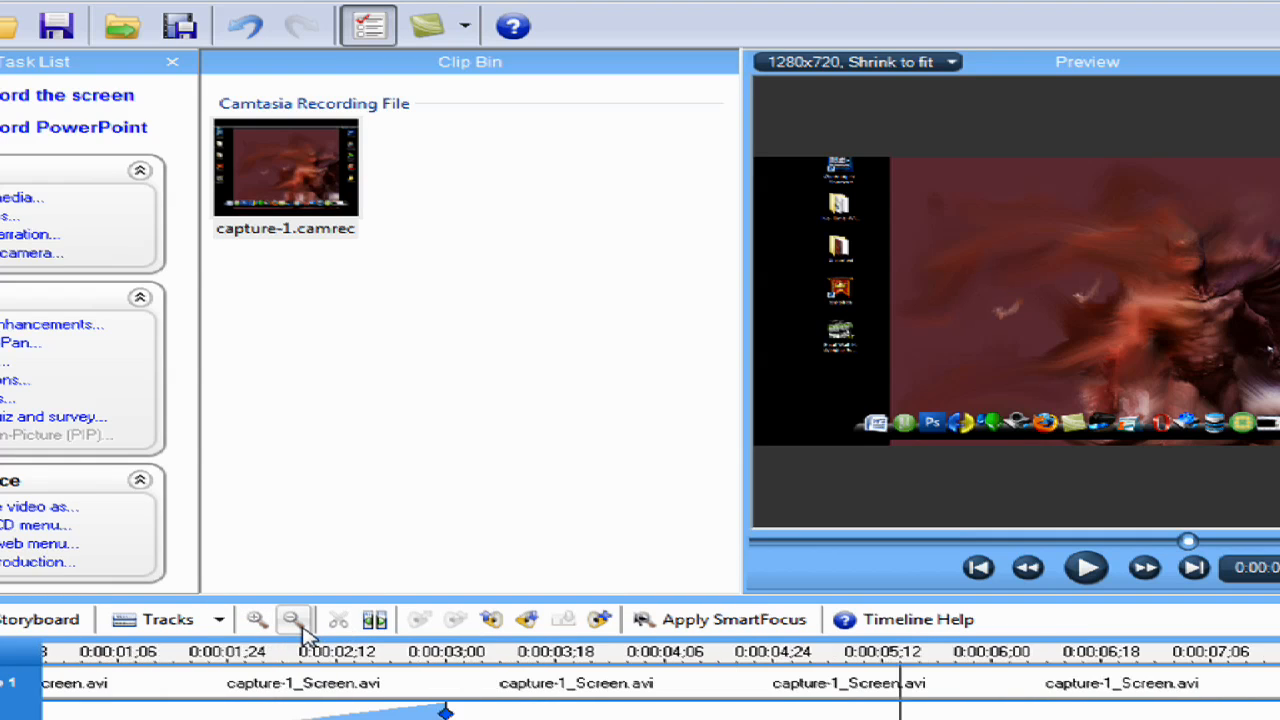
click(303, 626)
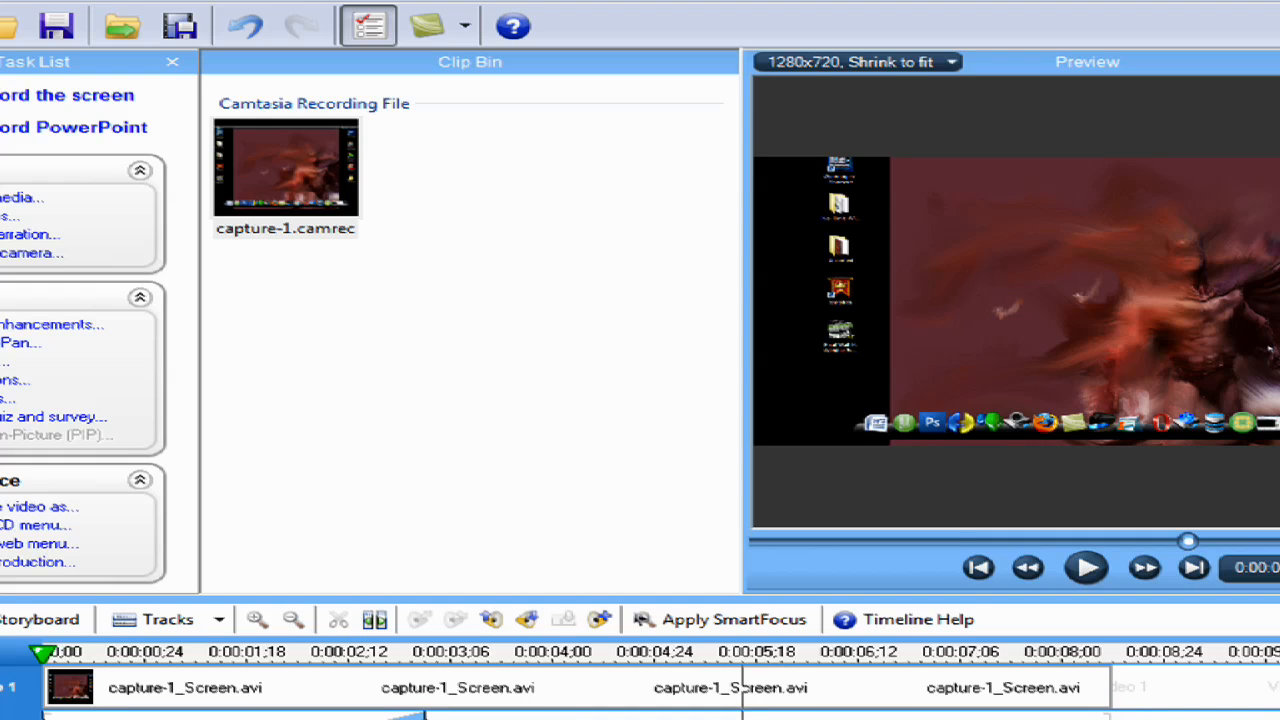
double_click(424, 716)
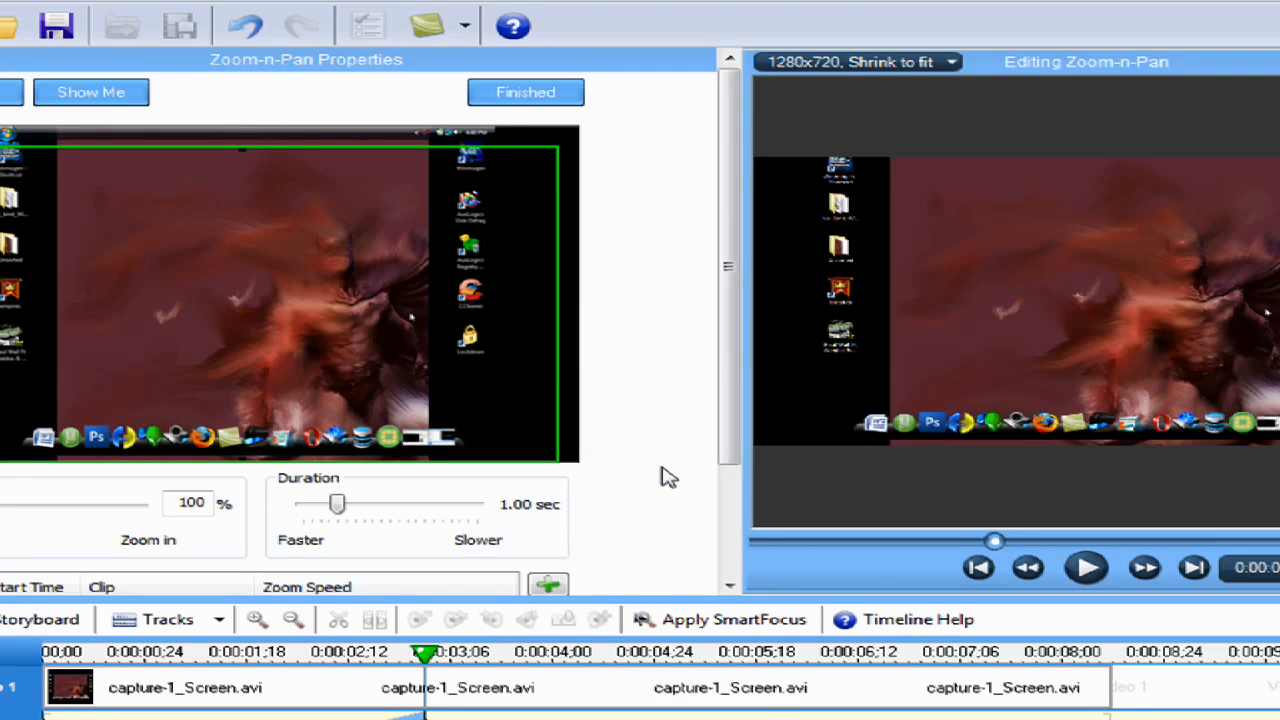
drag(714, 423, 712, 604)
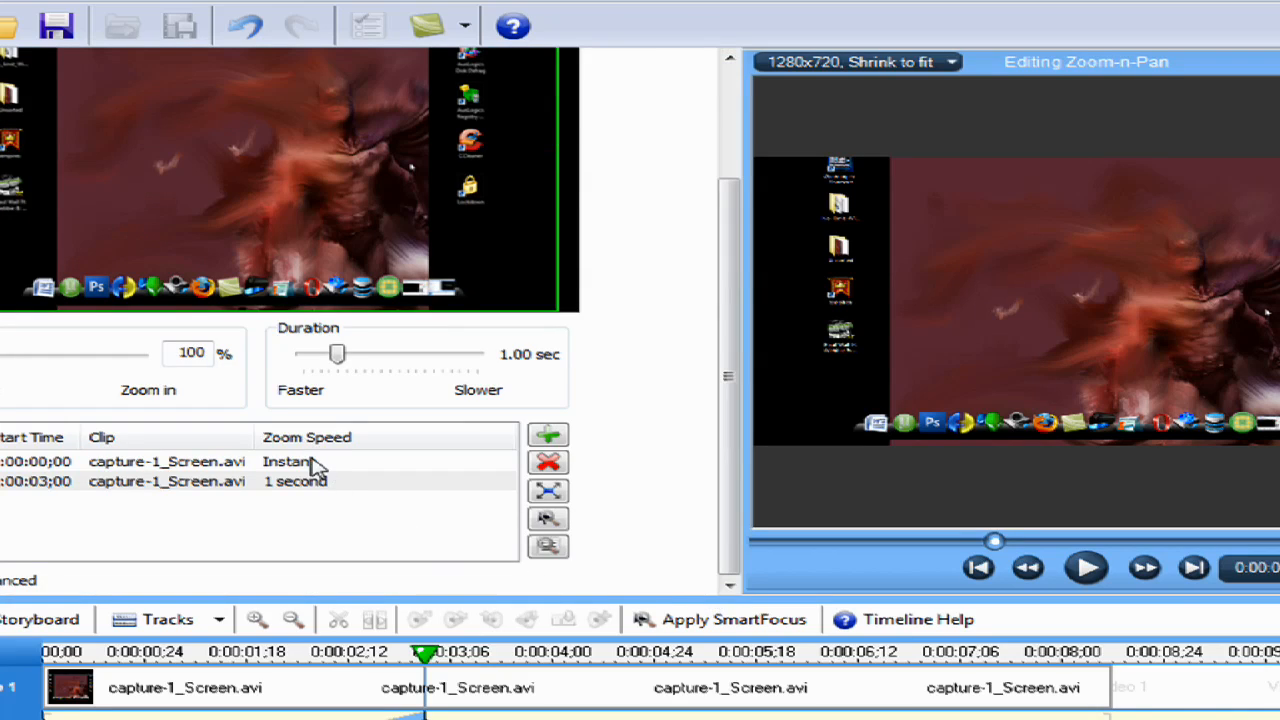
click(252, 485)
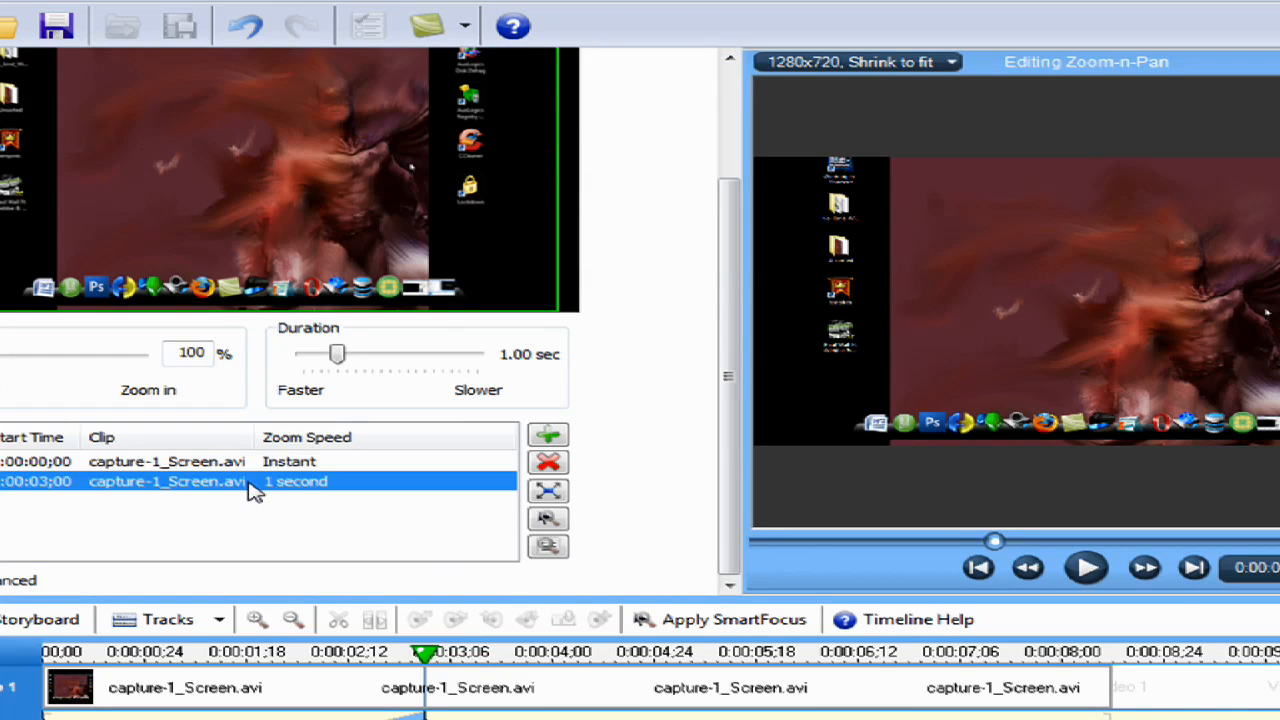
key(Delete)
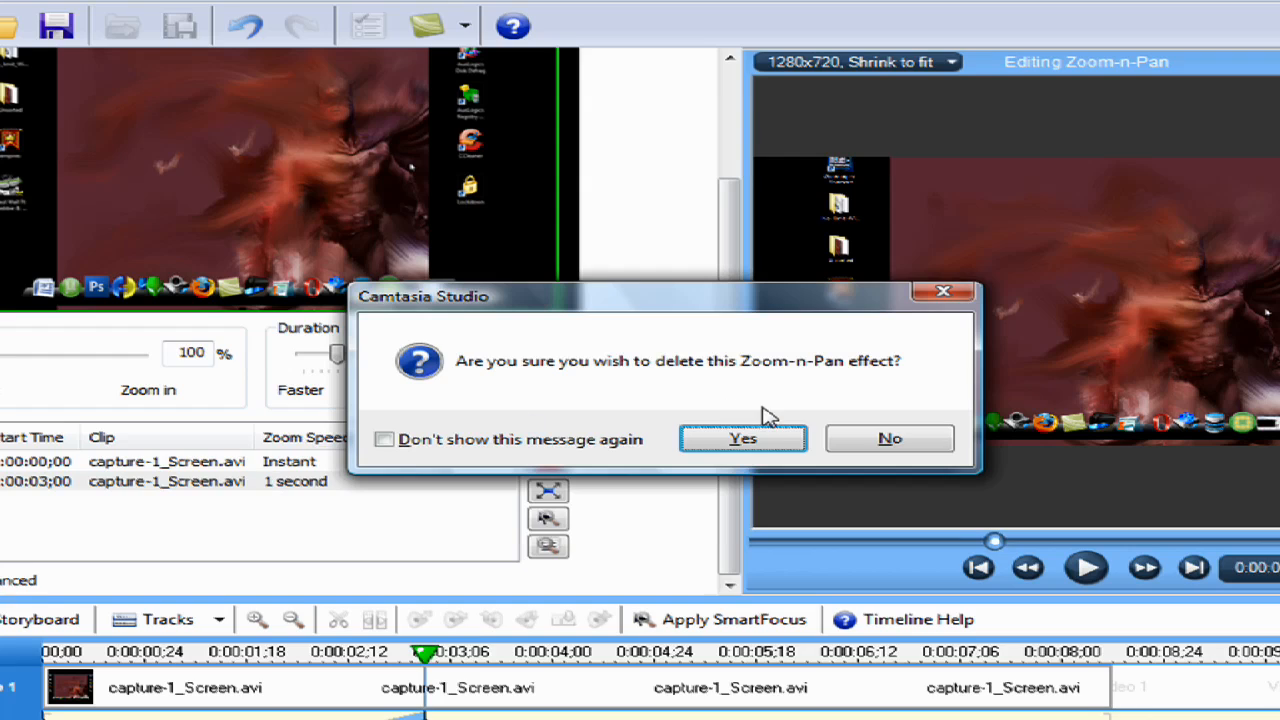
click(744, 441)
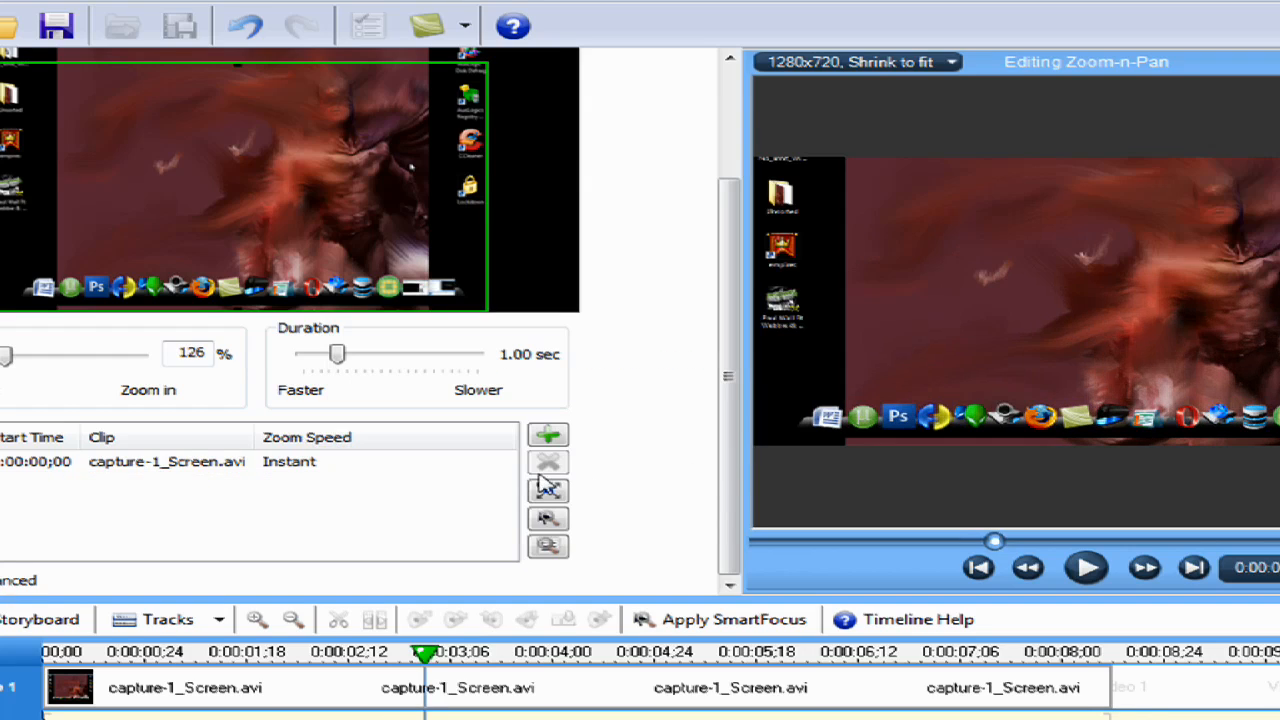
drag(737, 389, 737, 194)
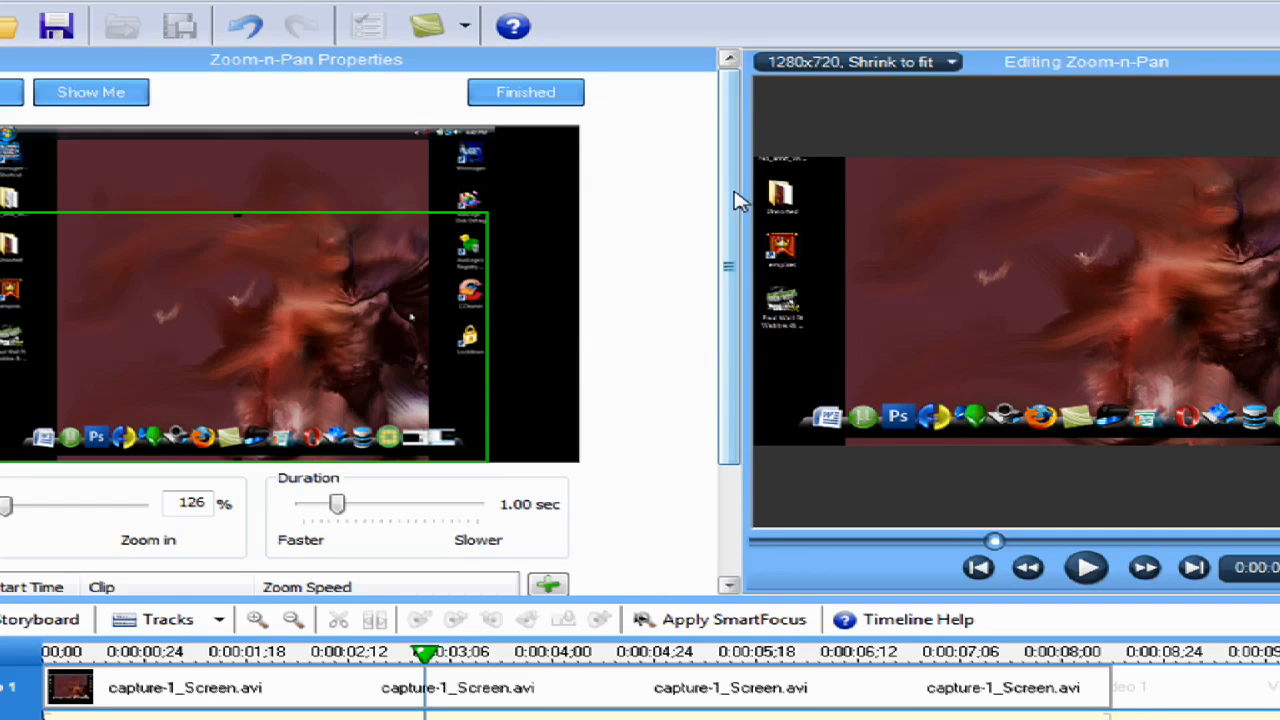
click(557, 82)
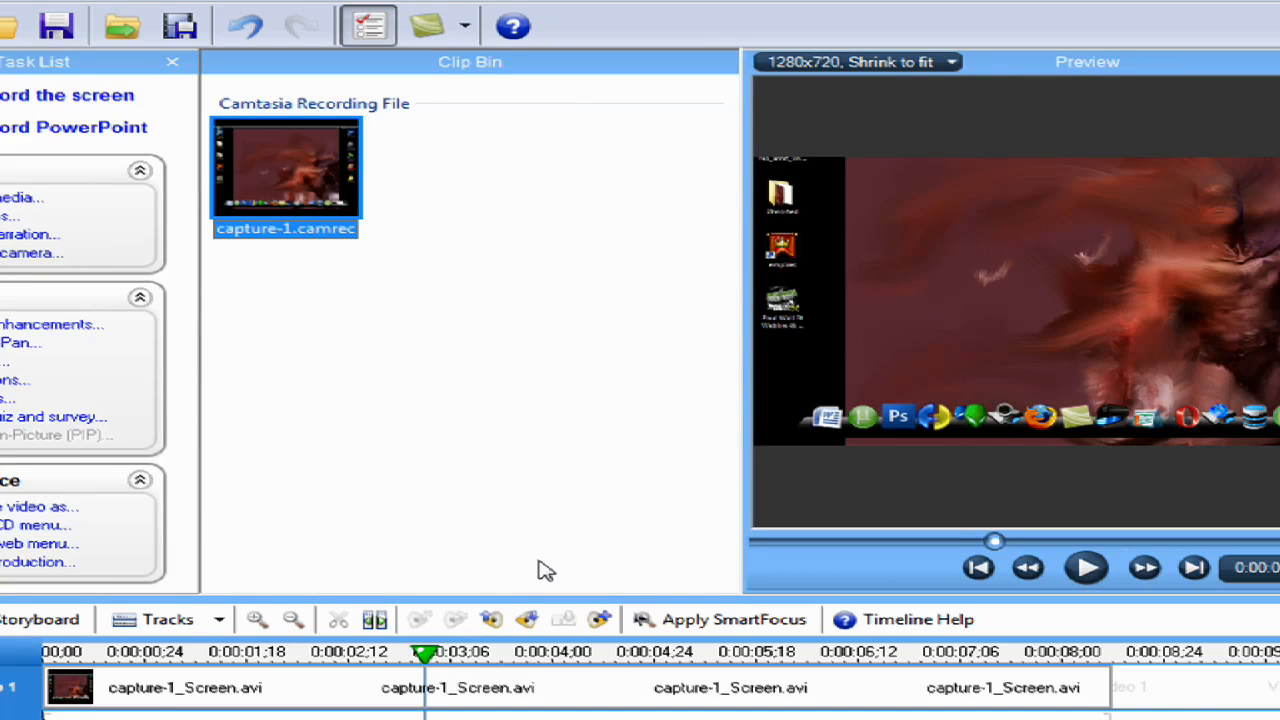
Add a Zoom-n-Pan effect at 0:00:01;06, scaled to about 221% over the middle of the recorded desktop
click(197, 656)
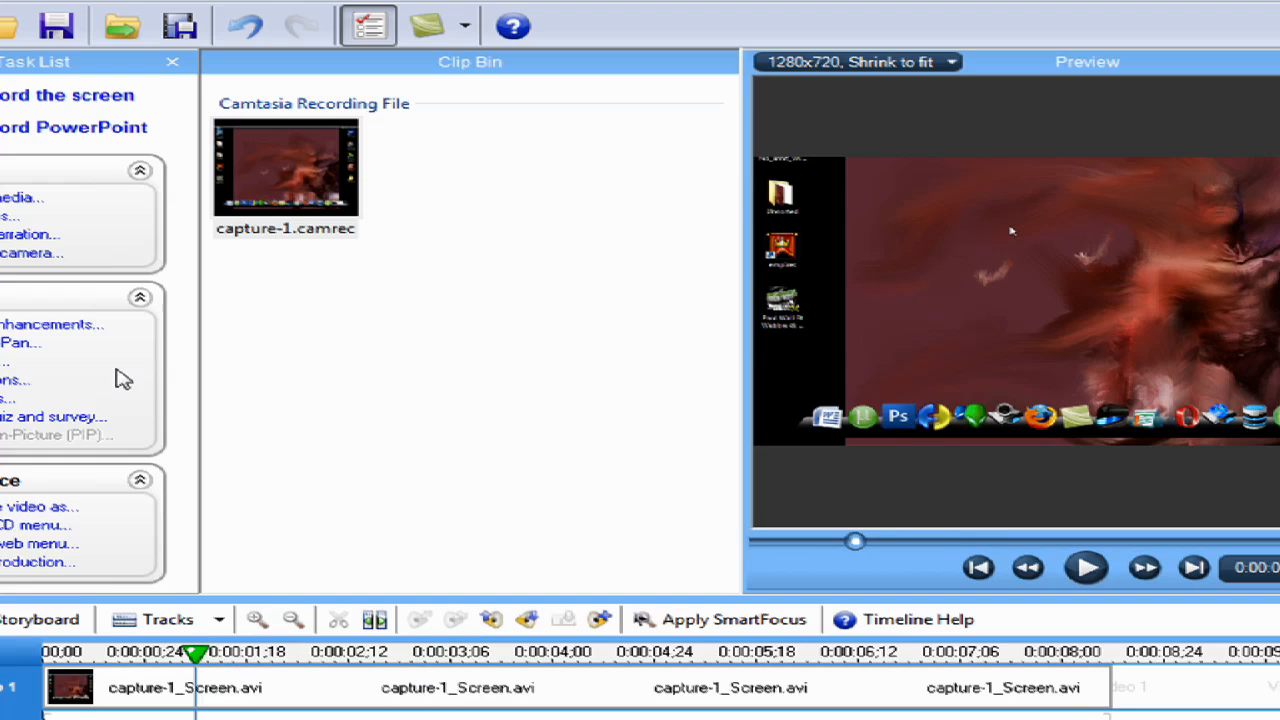
click(14, 343)
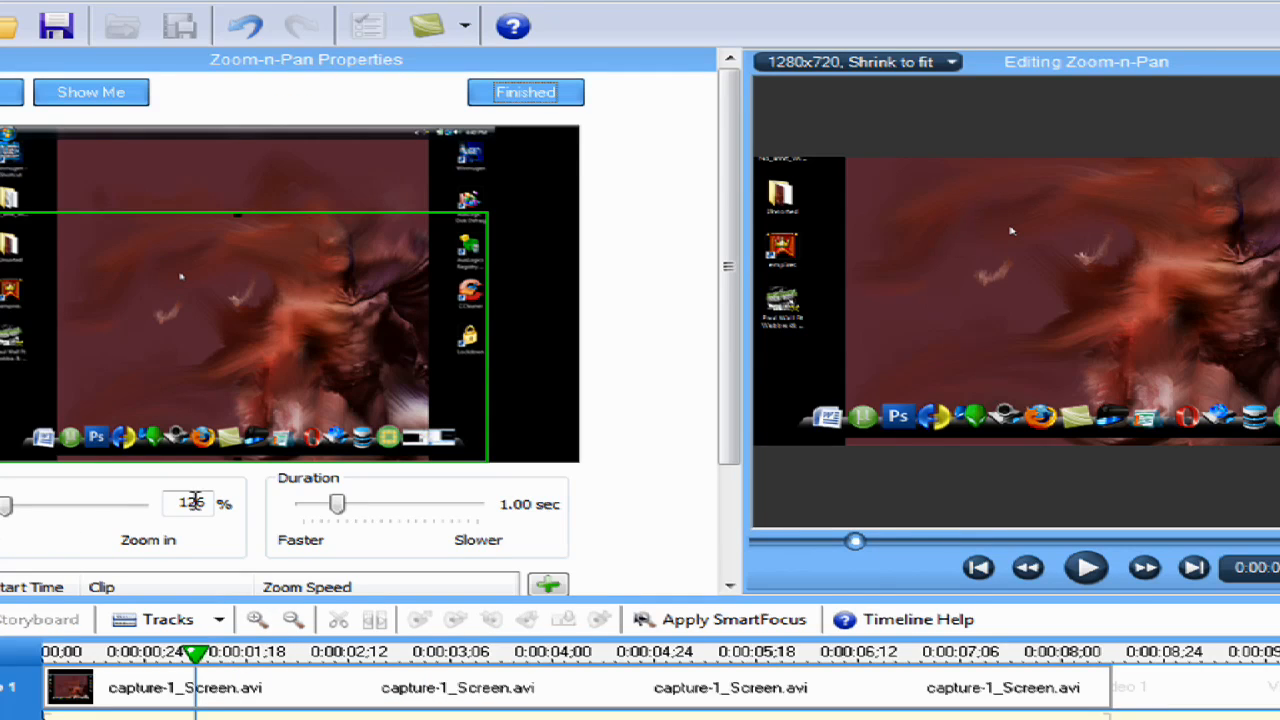
drag(214, 391, 208, 296)
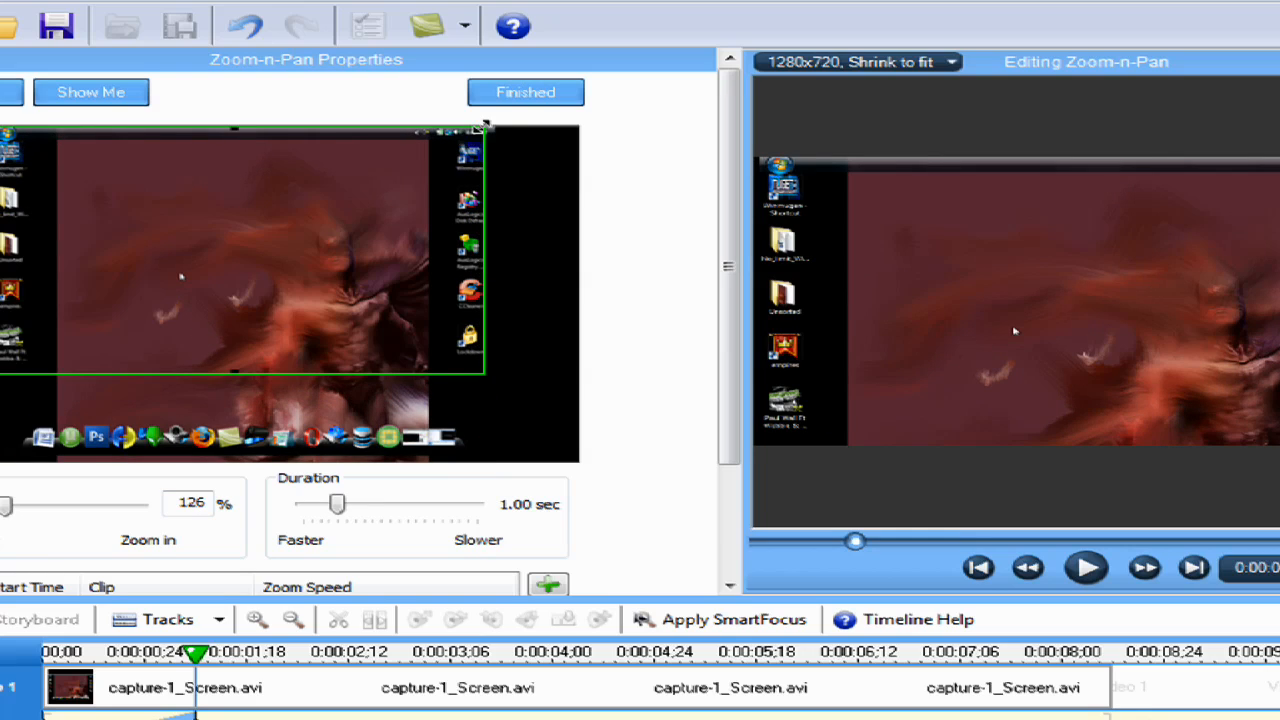
drag(484, 124, 337, 240)
drag(251, 282, 377, 277)
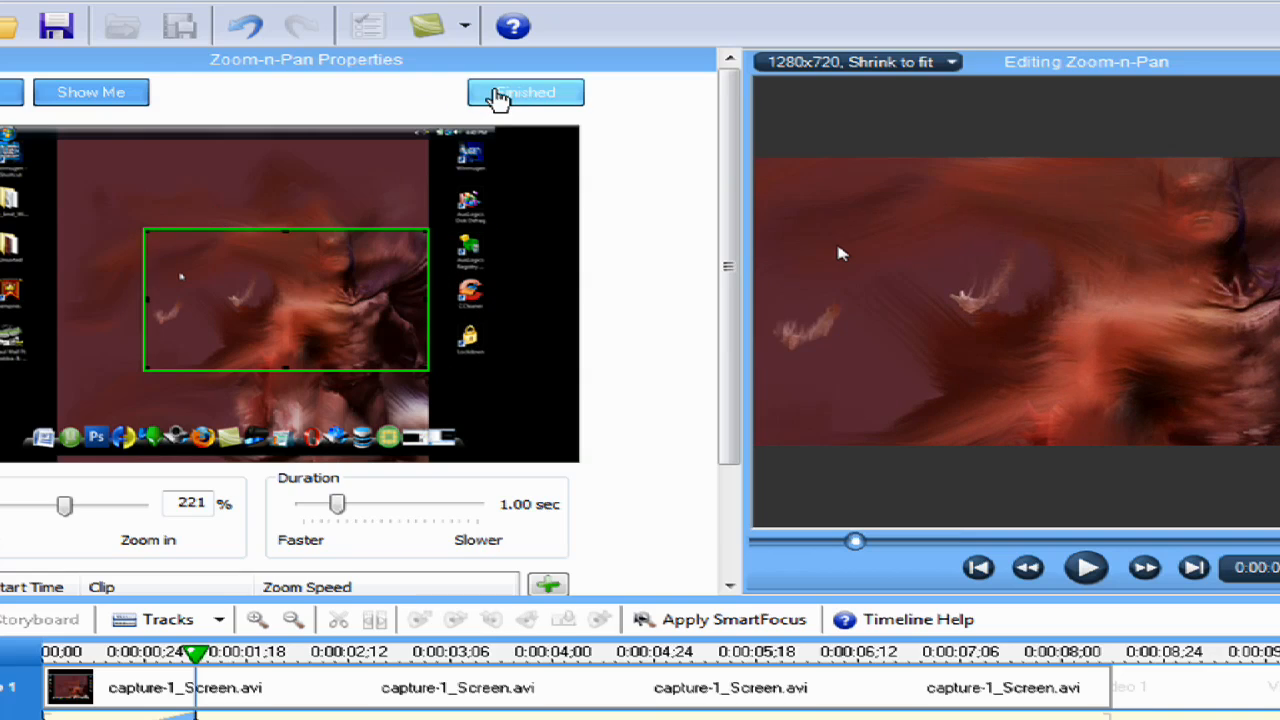
click(498, 97)
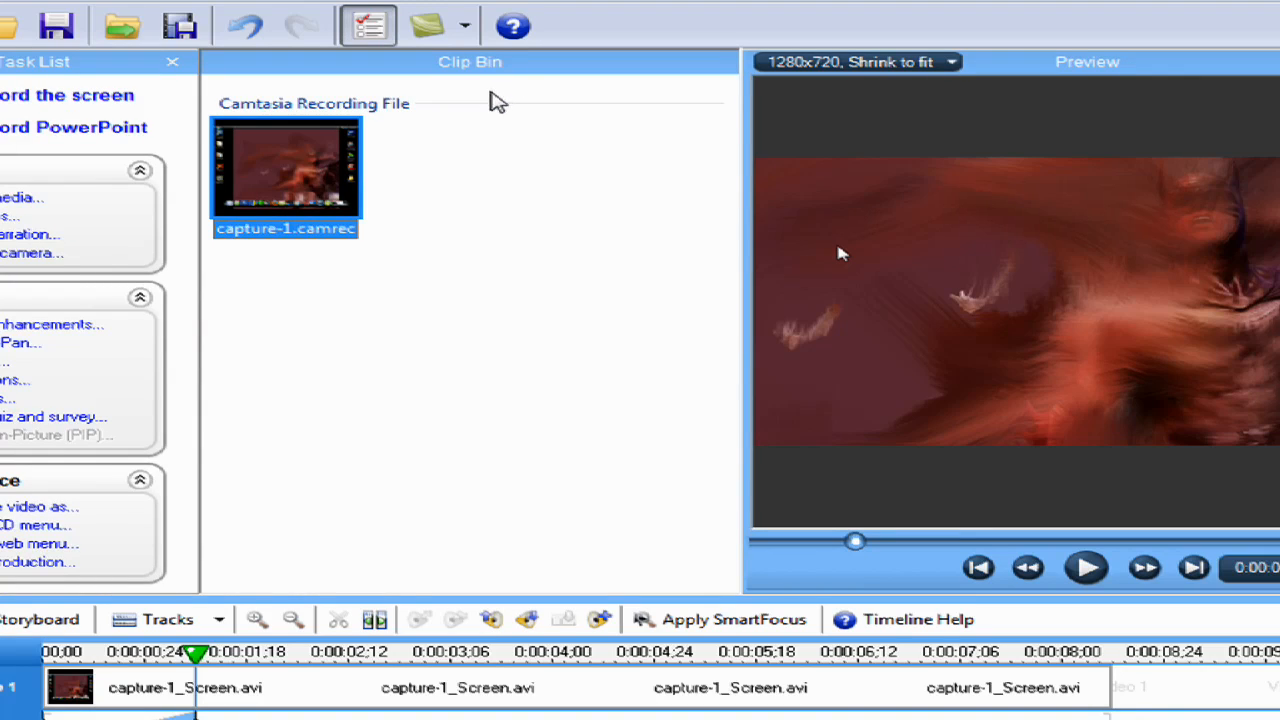
Reopen the zoom at 0:00:01;06, examine its duration and zoom speed settings, and close the properties
double_click(189, 717)
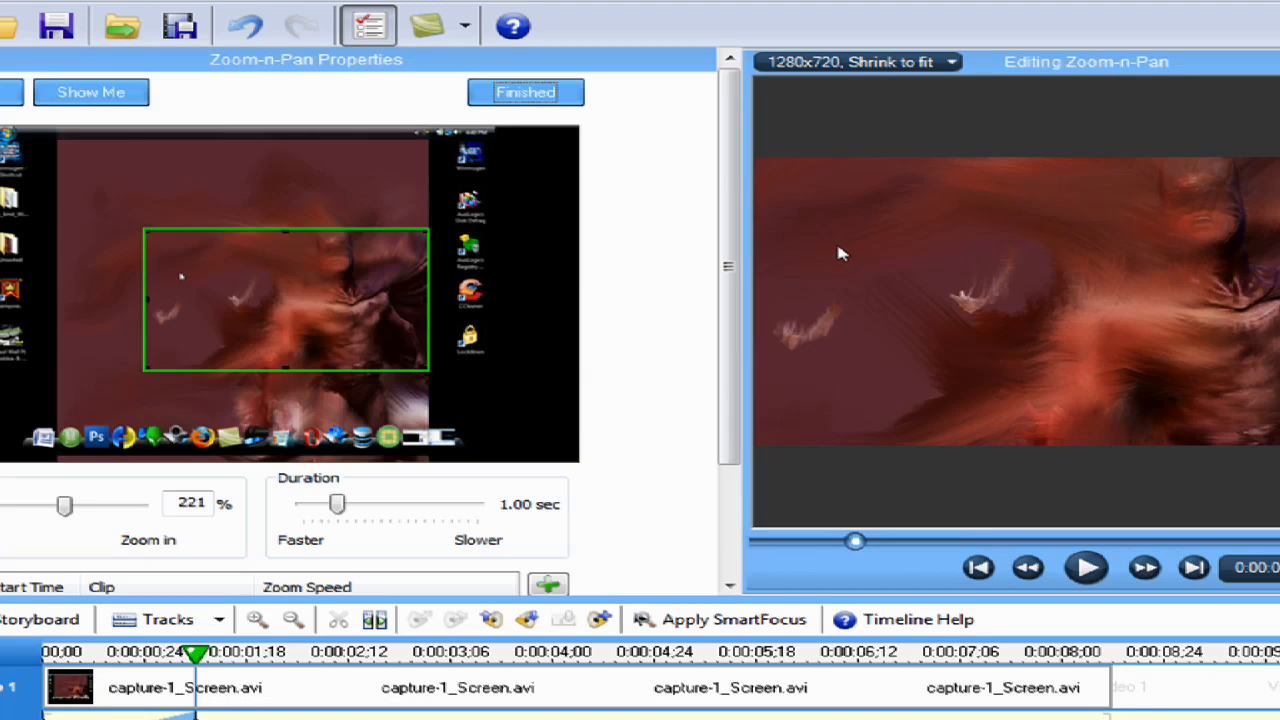
drag(738, 315, 730, 448)
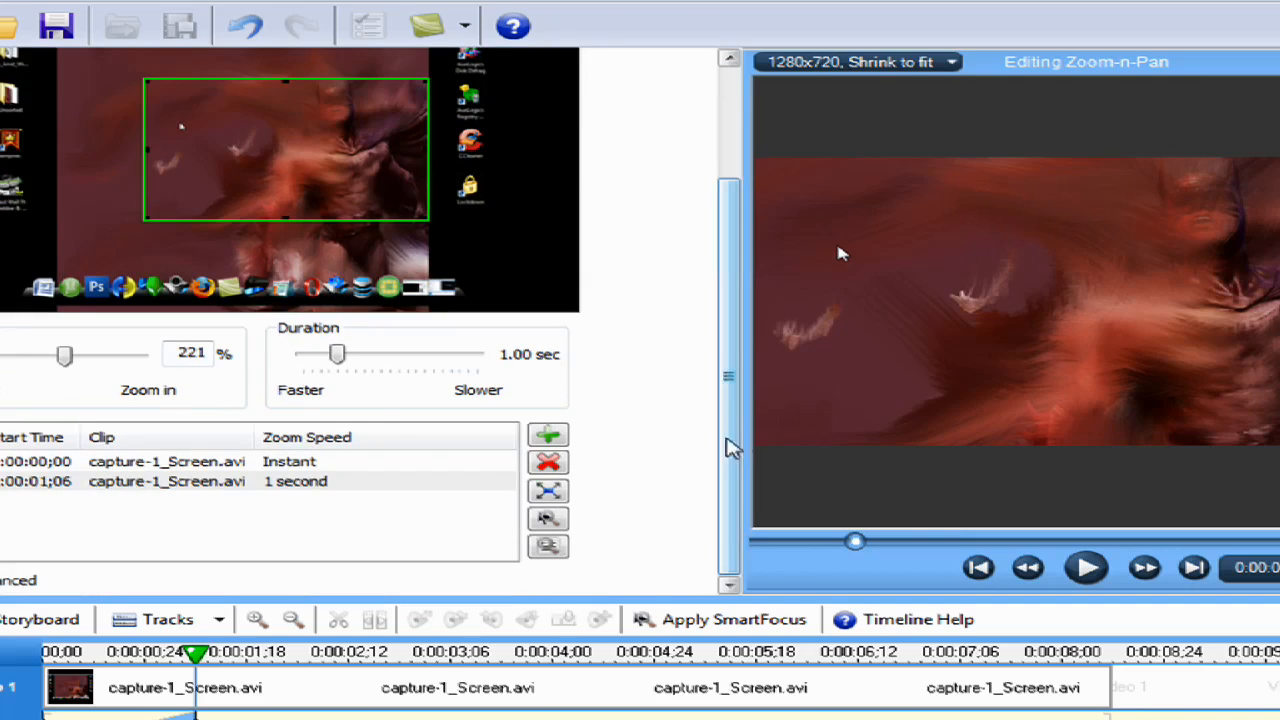
mouse_move(338, 358)
mouse_down()
mouse_move(289, 362)
mouse_move(340, 366)
mouse_up()
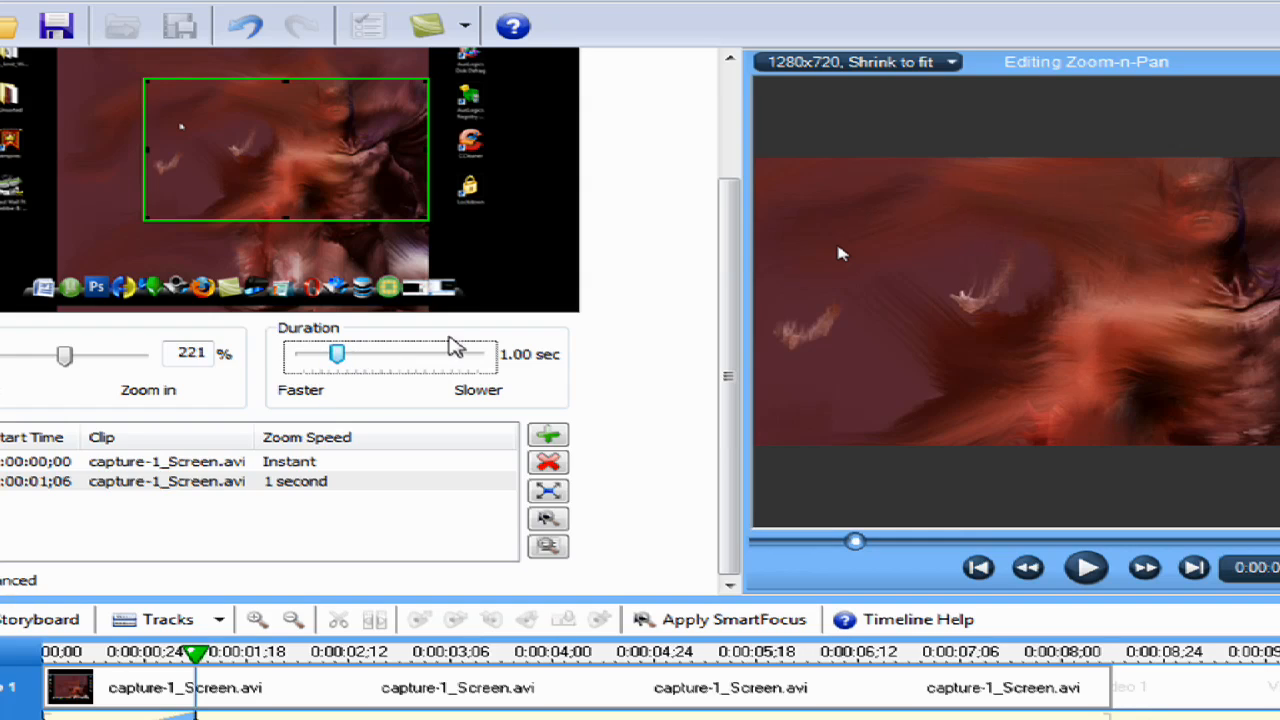
drag(737, 314, 709, 157)
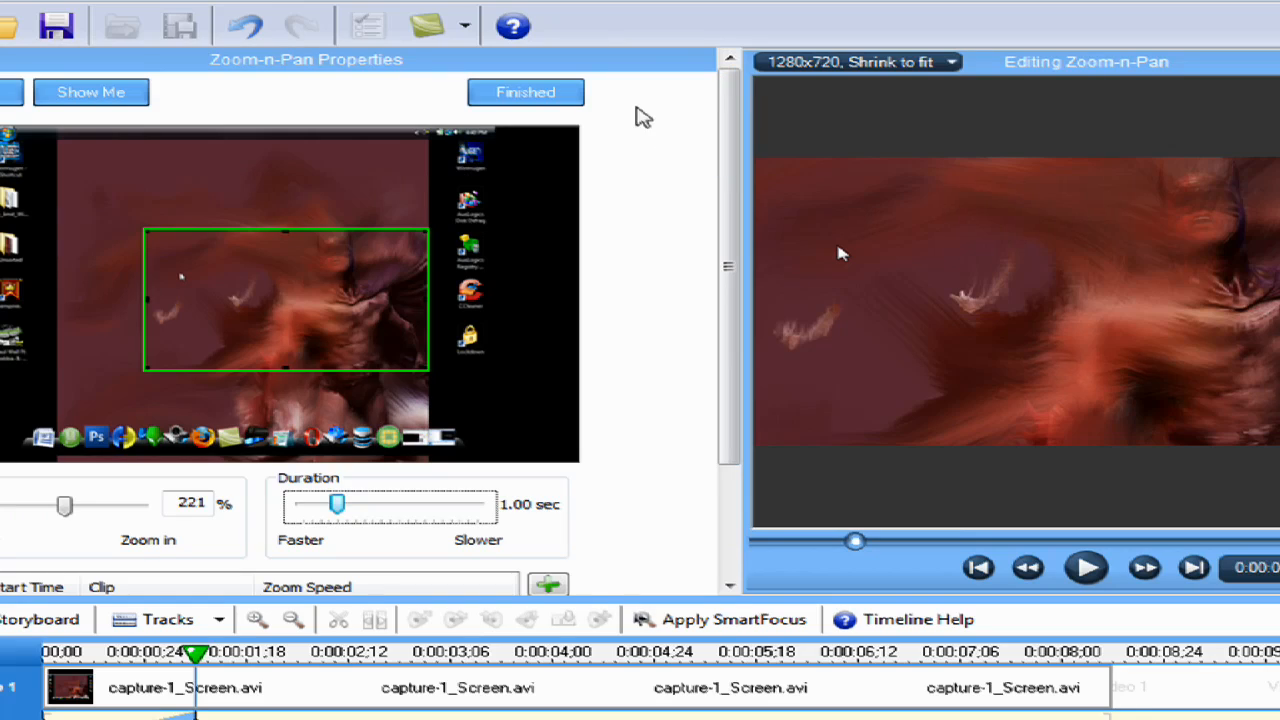
click(526, 89)
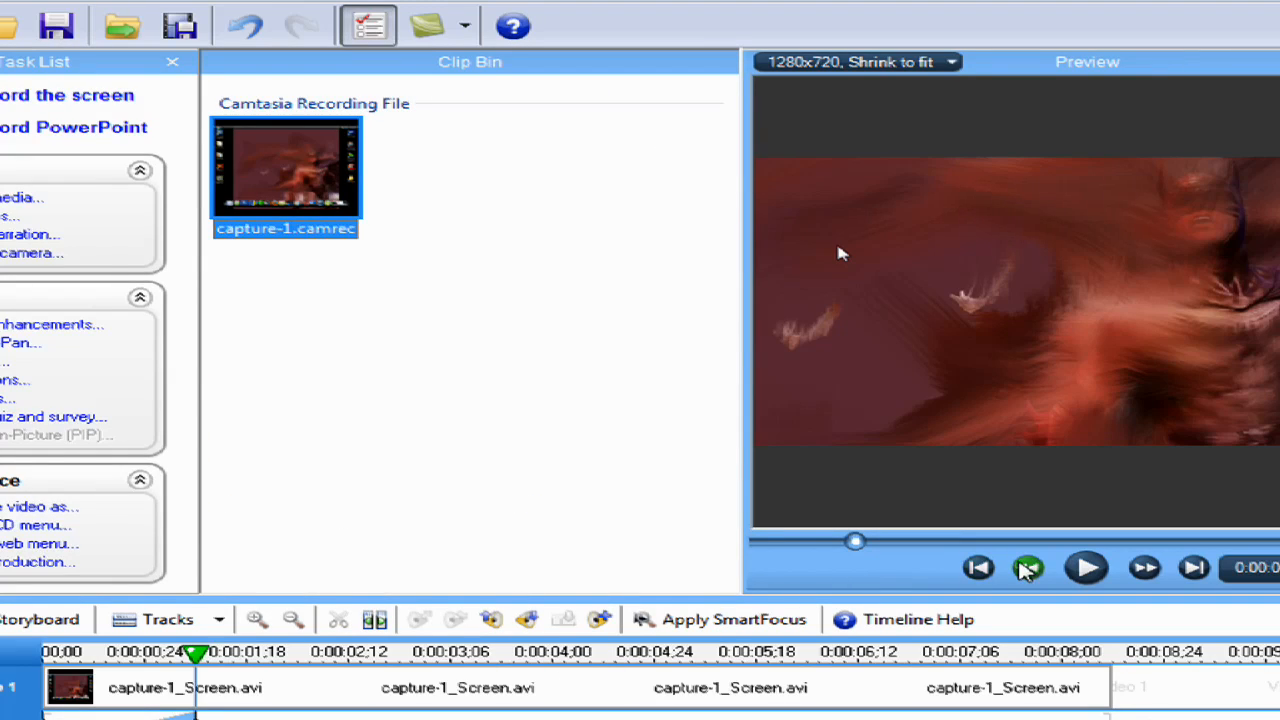
Play the clip from the beginning to check the gradual one-second zoom, and pause after it
click(980, 567)
click(1088, 568)
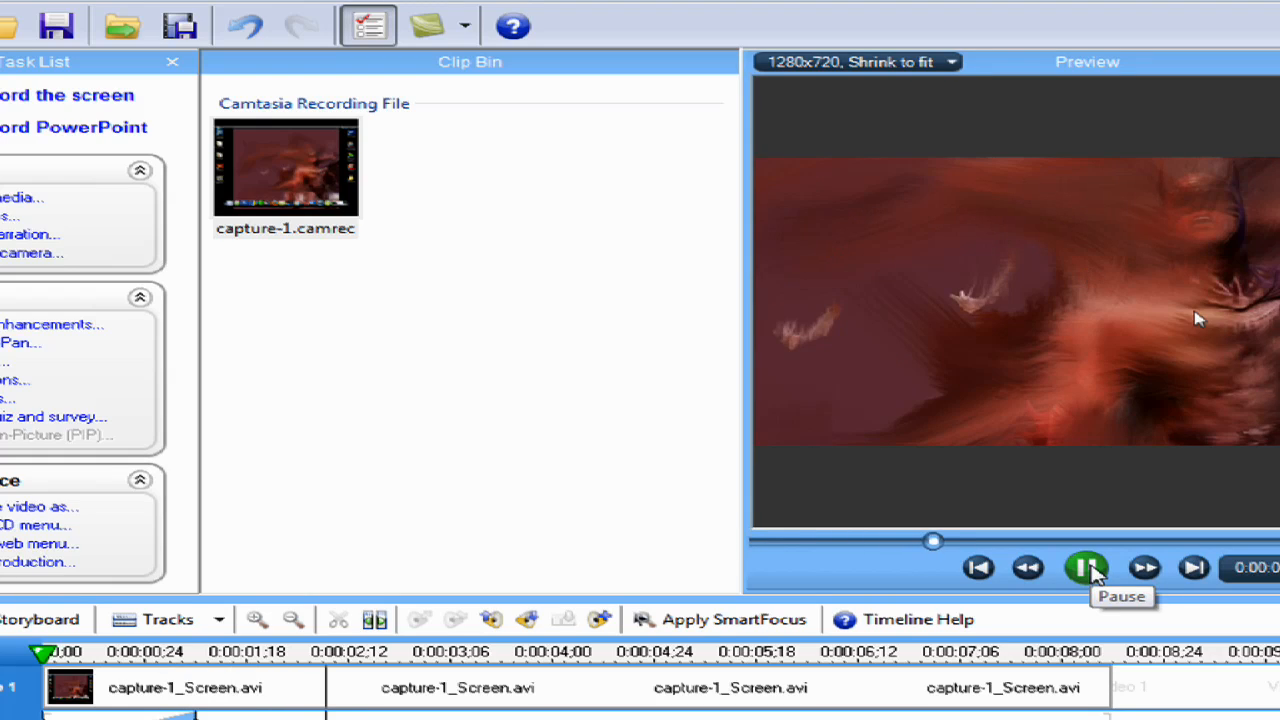
click(980, 568)
click(1084, 568)
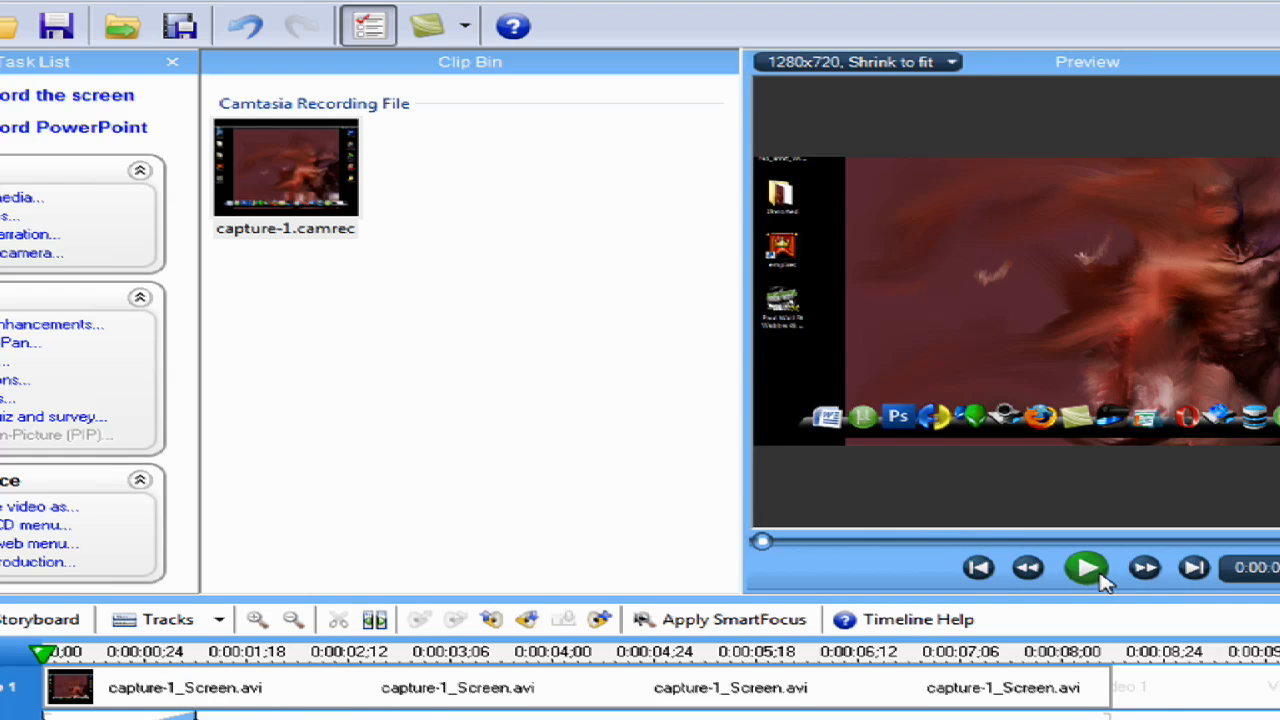
click(1086, 568)
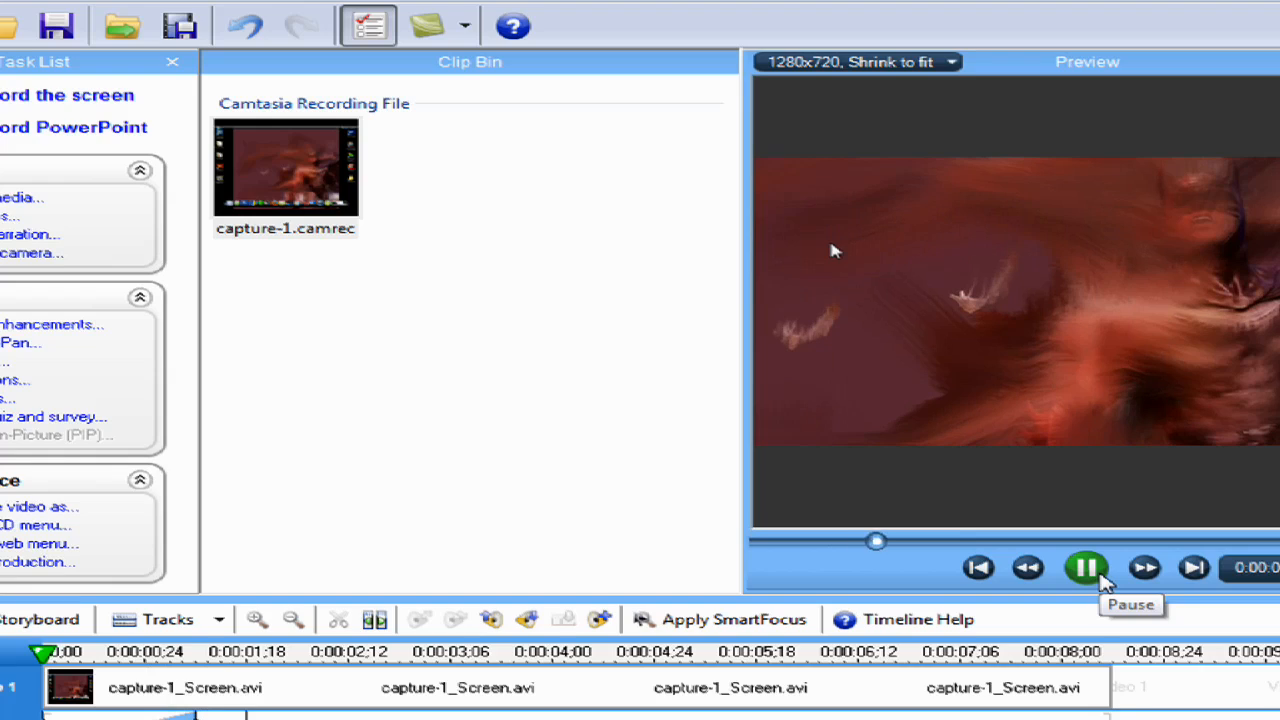
click(1090, 570)
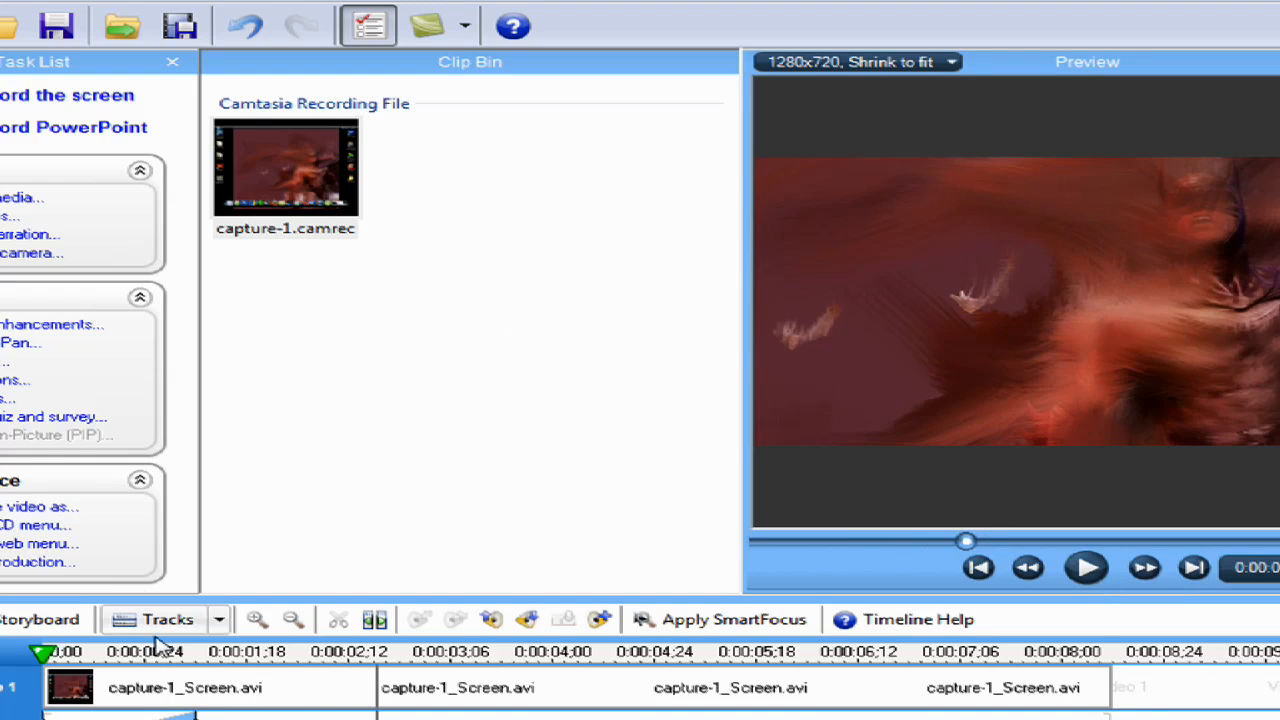
Set the duration of the zoom at 0:00:01;06 to Instant and finish editing it
double_click(197, 715)
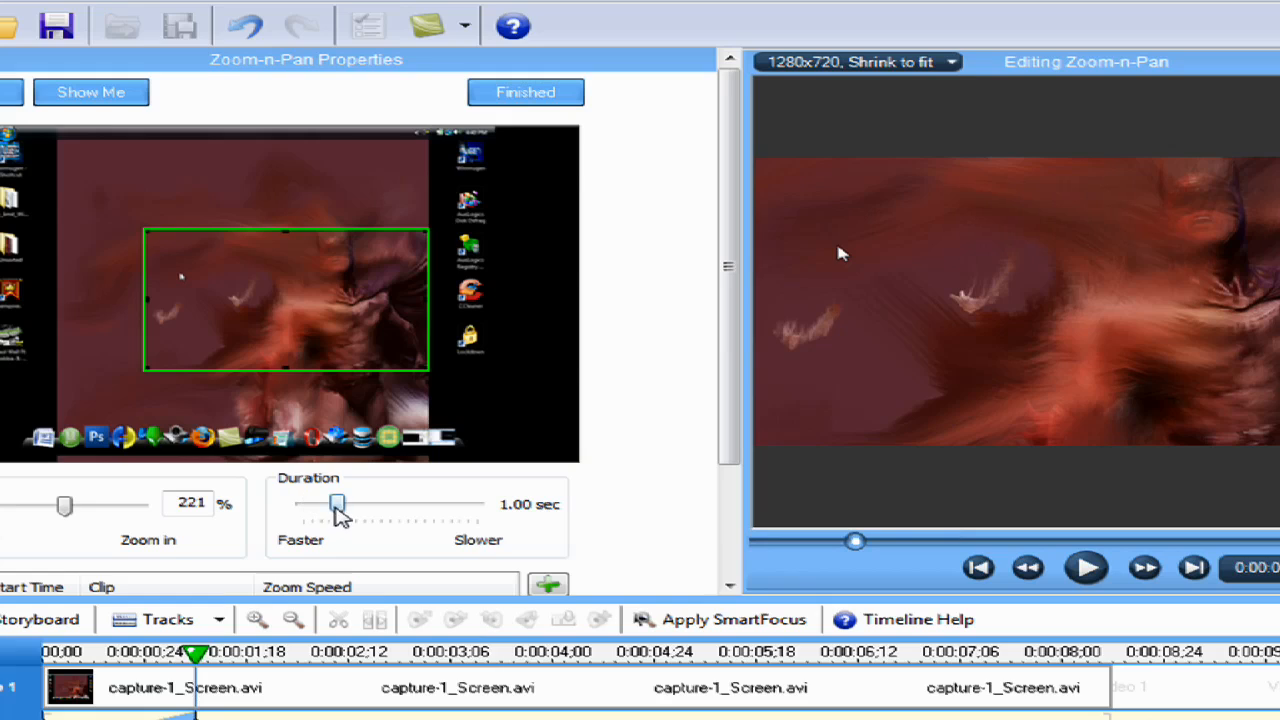
drag(337, 505, 302, 505)
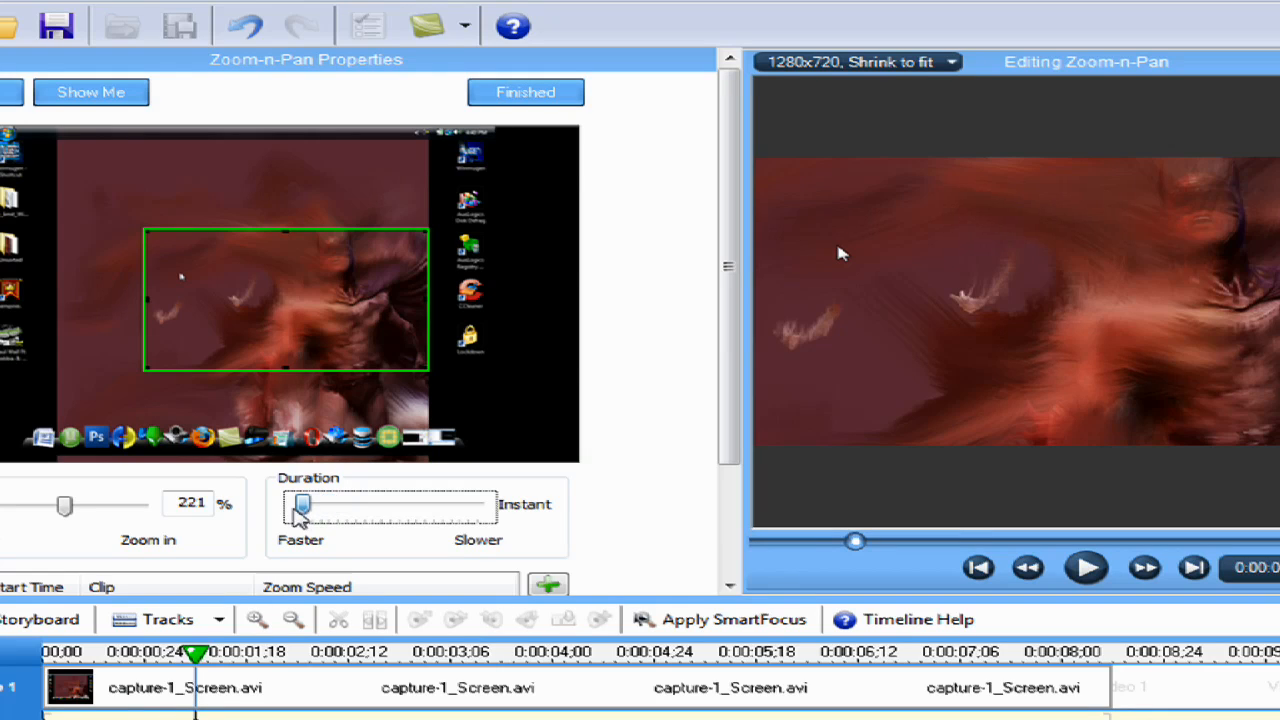
click(520, 92)
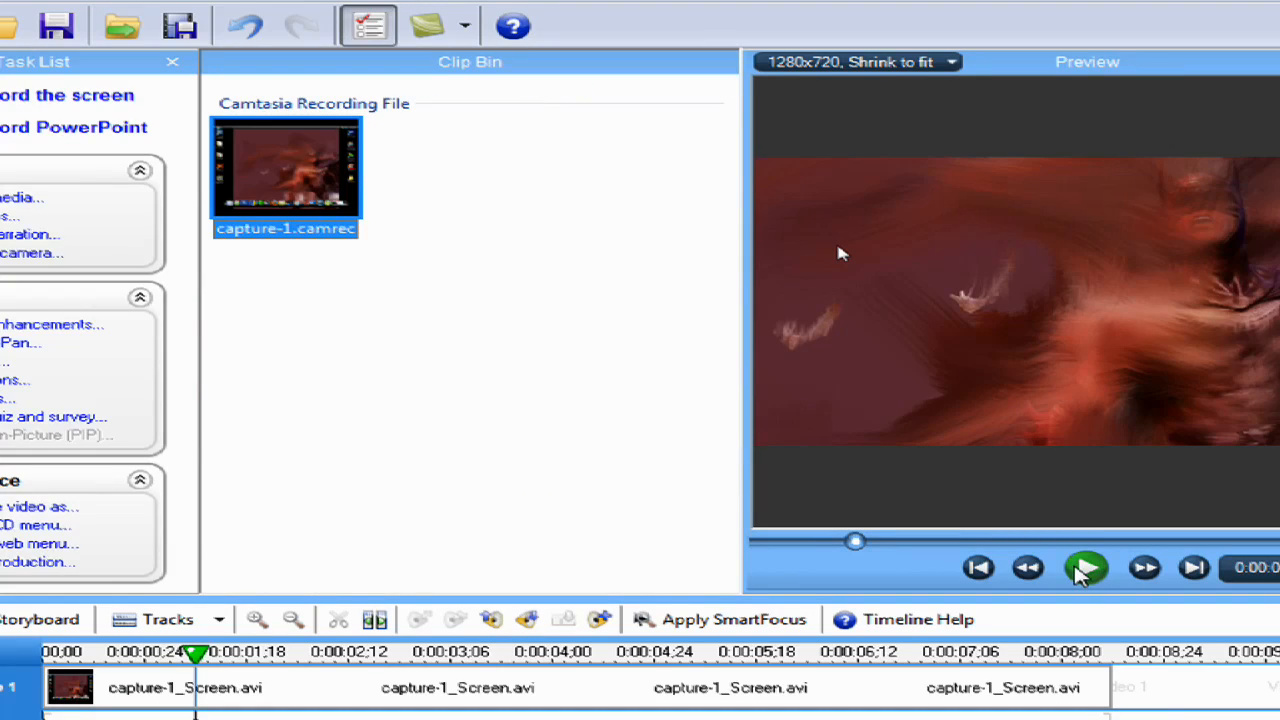
Replay the clip from the start to check the instant zoom, and pause the preview
click(1085, 568)
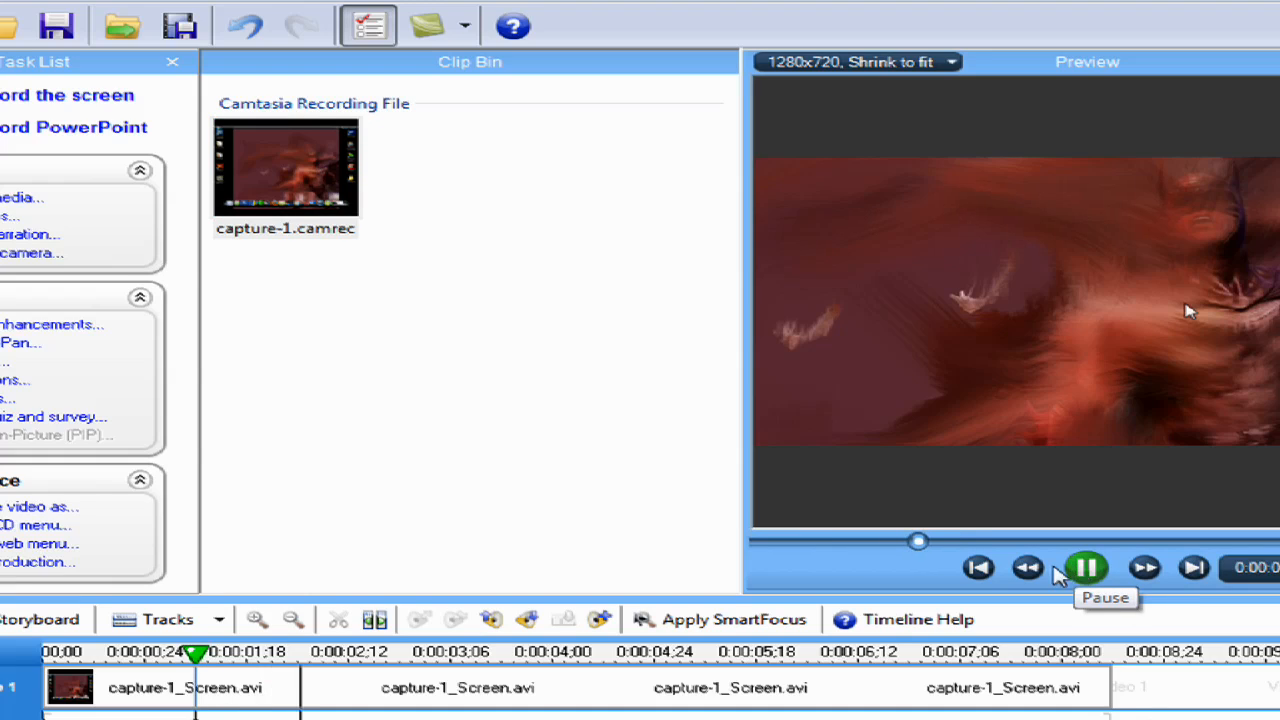
click(1078, 570)
click(978, 568)
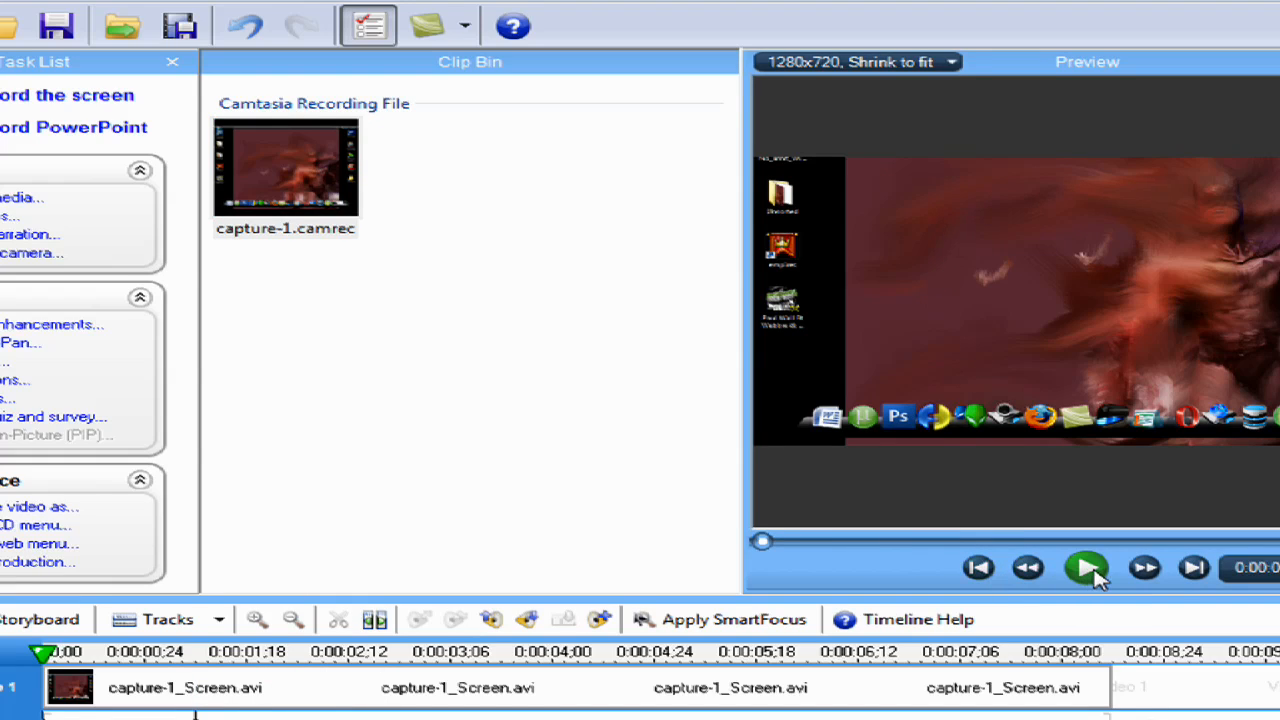
click(1093, 574)
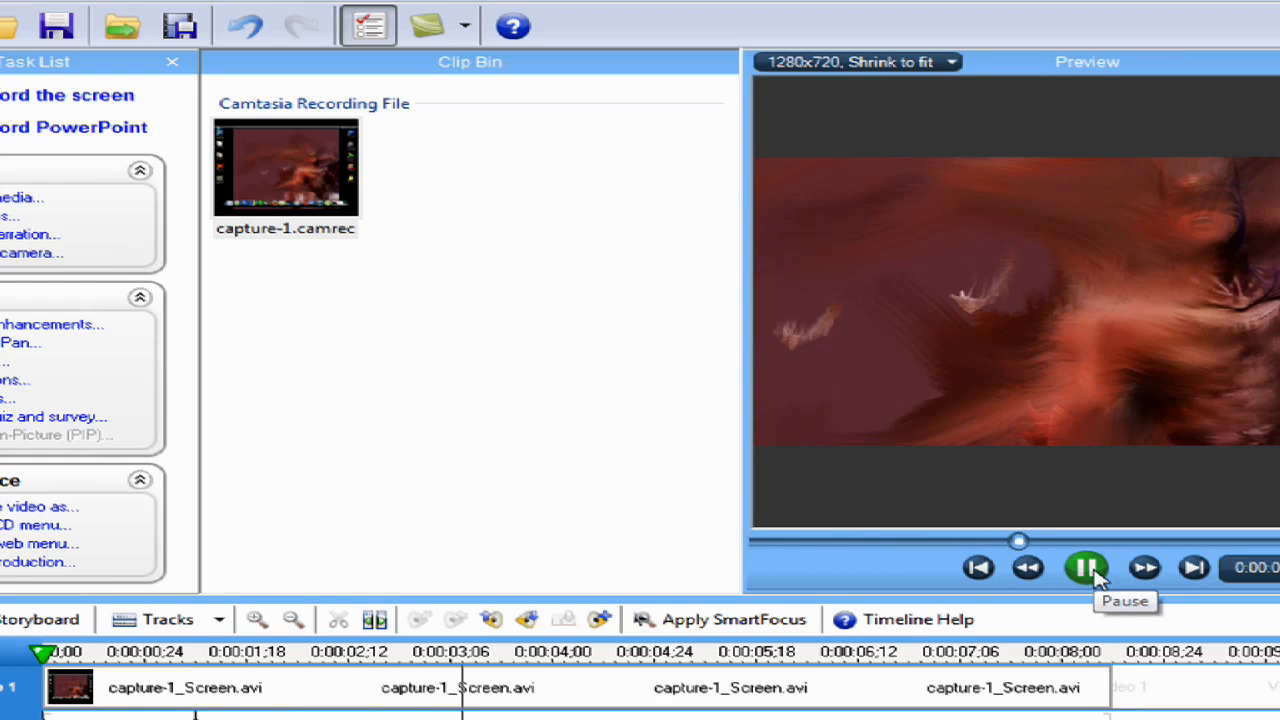
click(1099, 578)
Reopen the properties of the zoom at 0:00:01;06 and review its scale, duration and the list of zoom effects
double_click(196, 717)
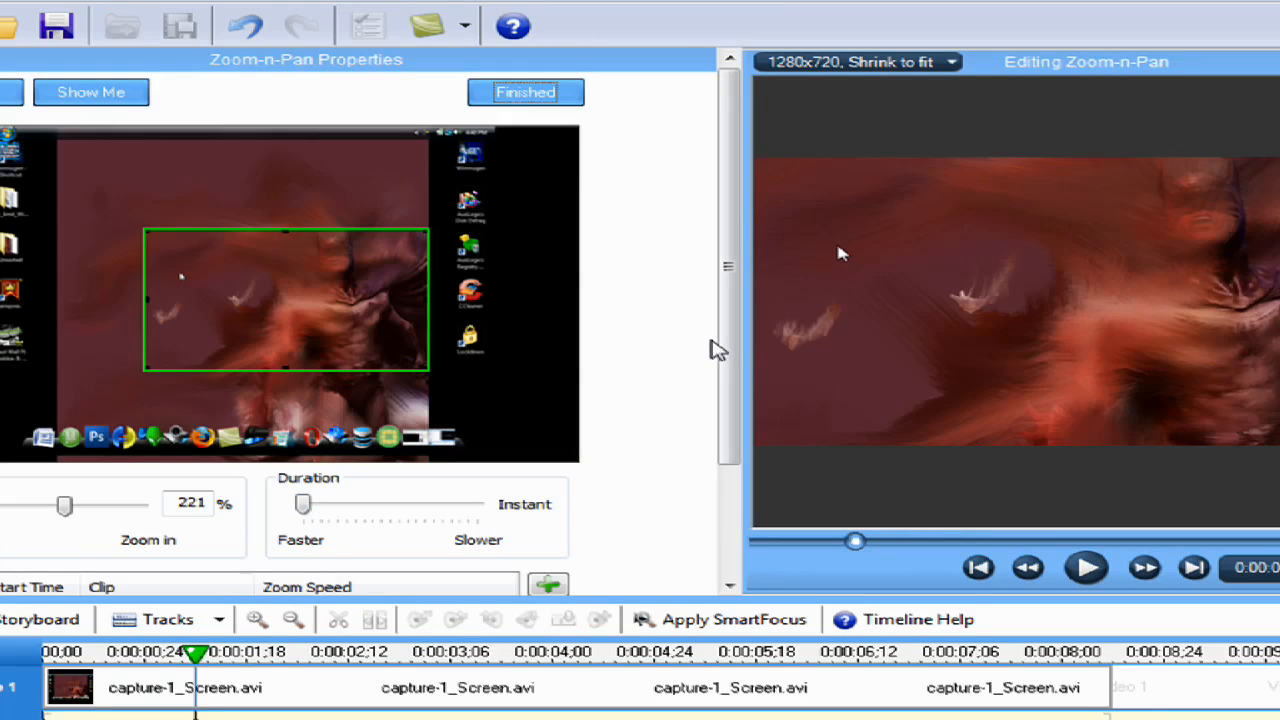
drag(728, 345, 714, 466)
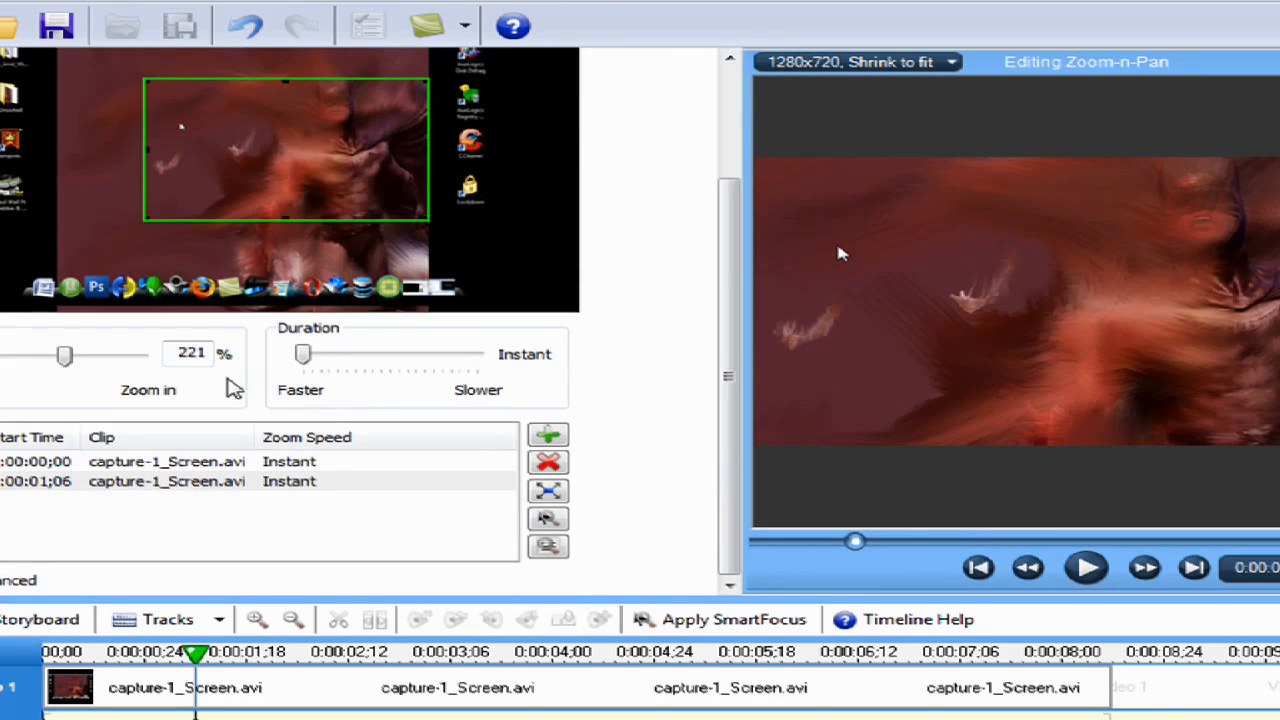
drag(727, 328, 684, 299)
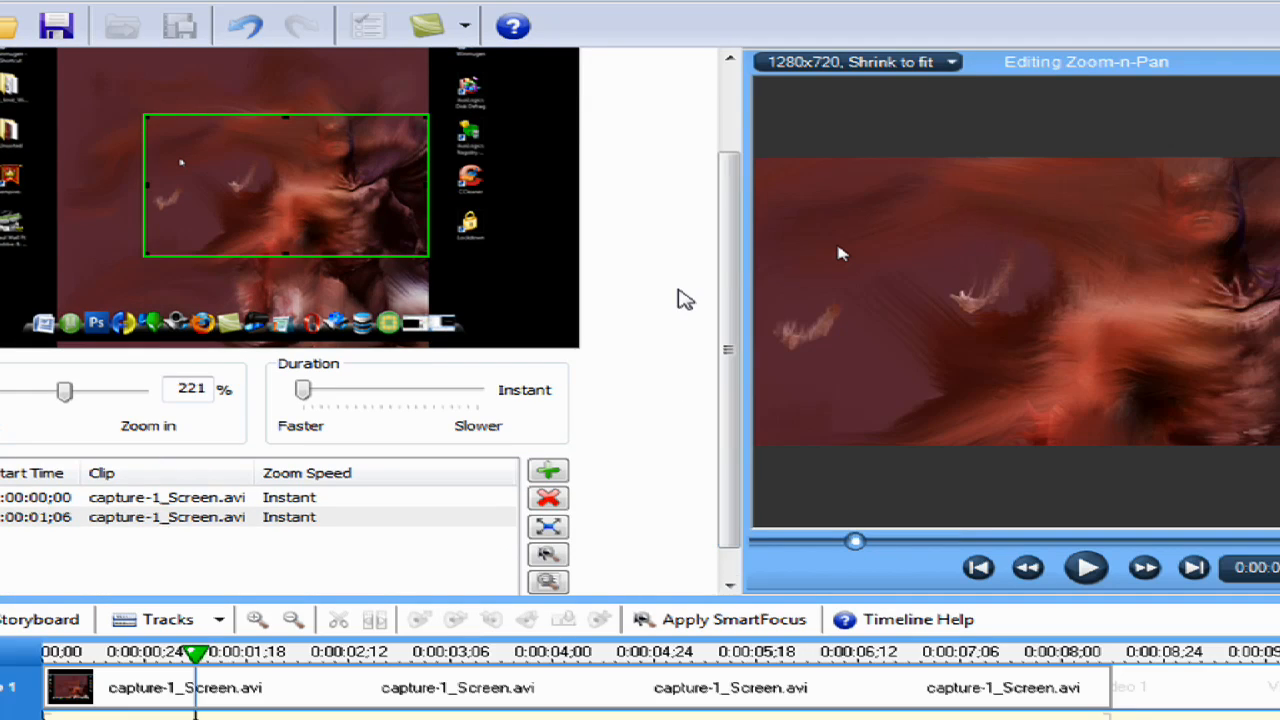